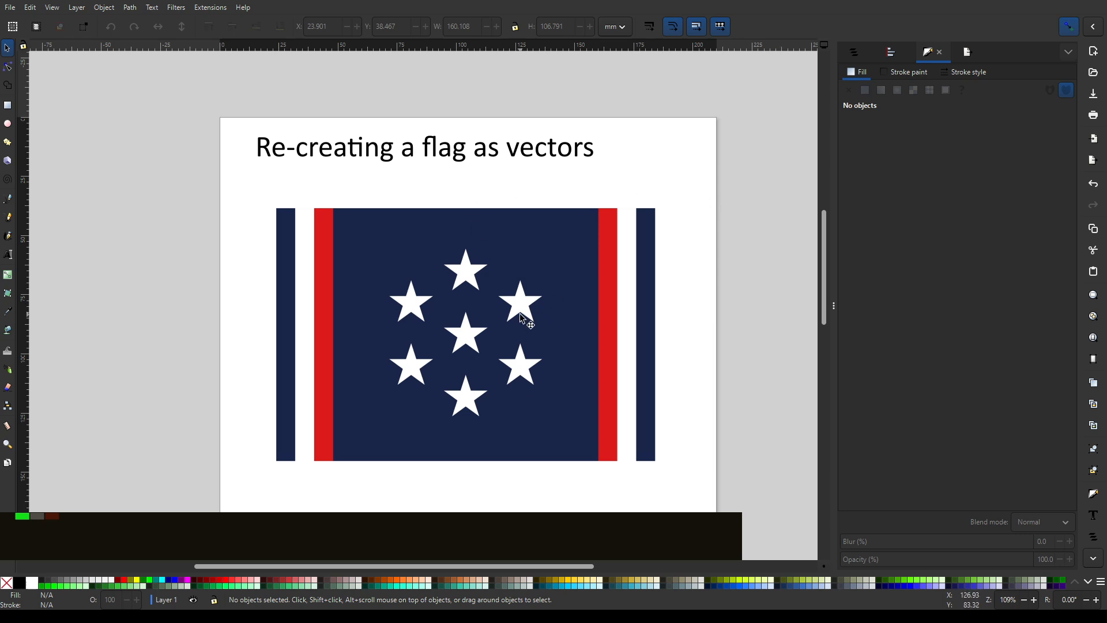
- Rename Layer 1 to base, and toggle the layer's visibility off and back on
{"action": "left_click", "coordinate": [855, 53]}
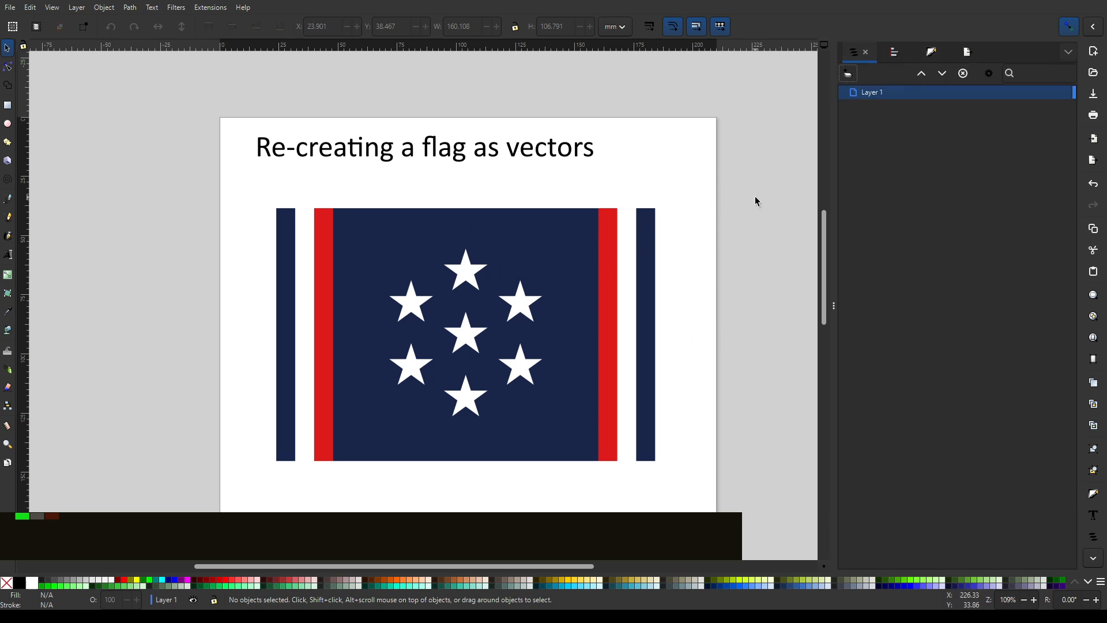
{"action": "left_click", "coordinate": [646, 267]}
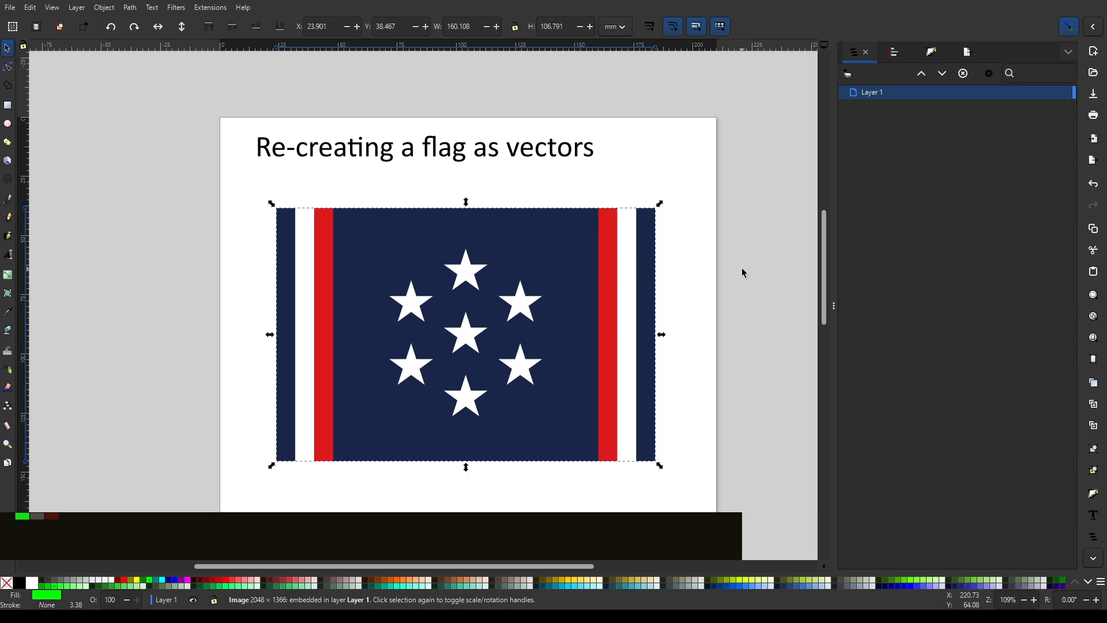
{"action": "left_click", "coordinate": [696, 135]}
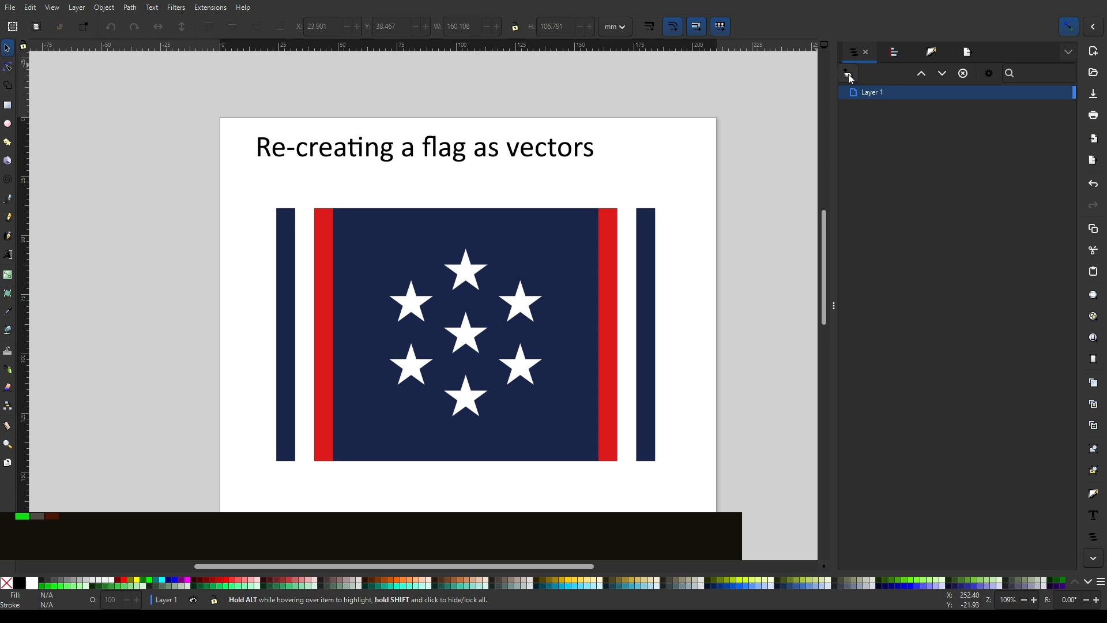
{"action": "double_click", "coordinate": [876, 93]}
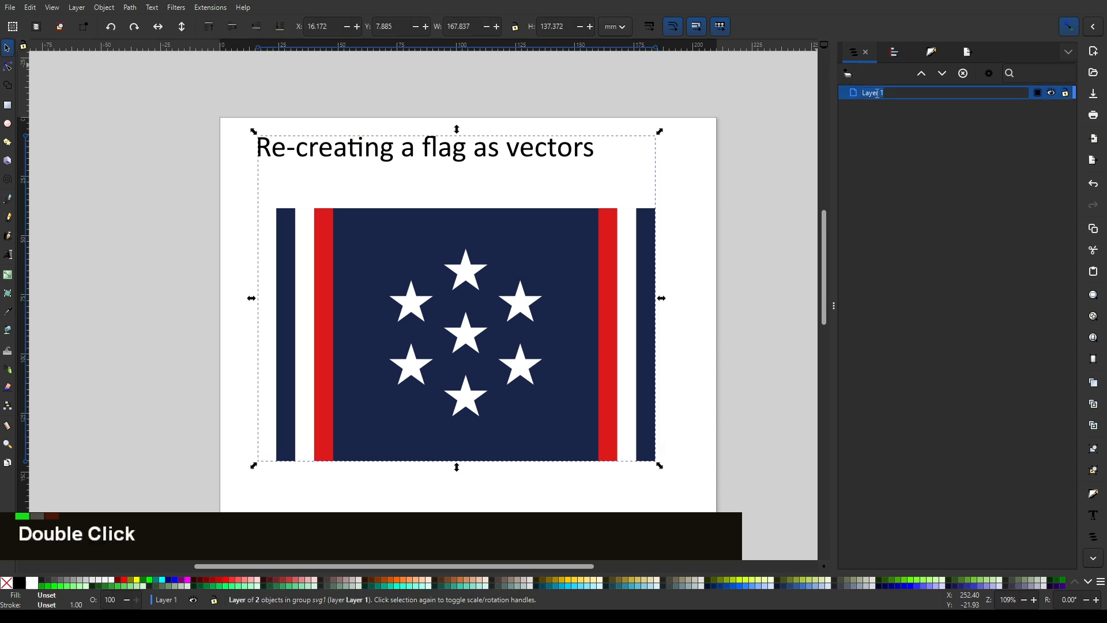
{"action": "type", "text": "base"}
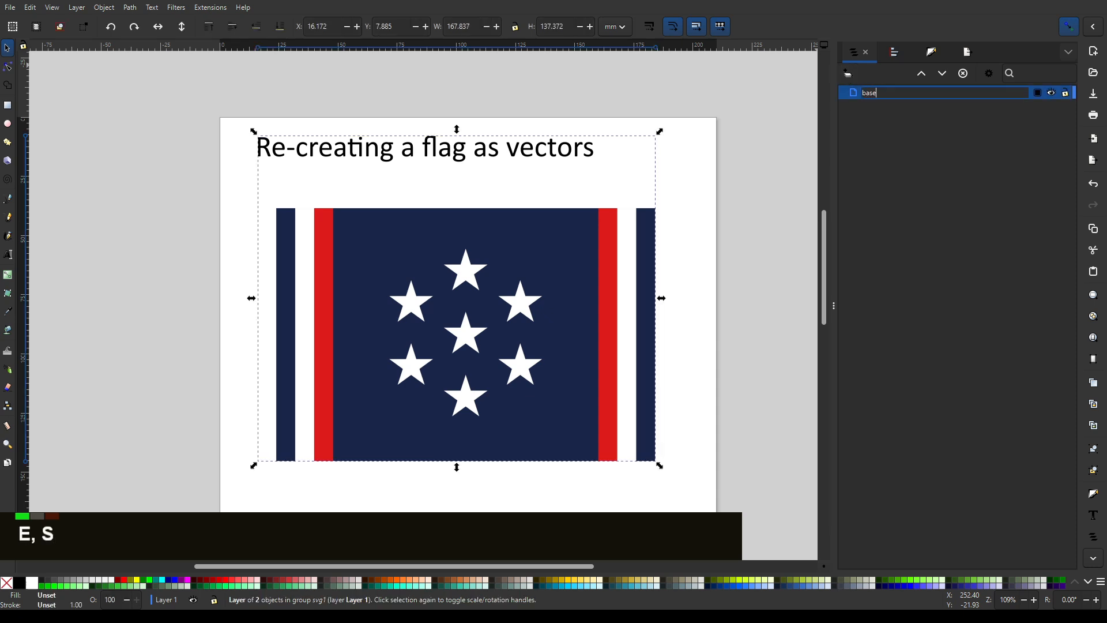
{"action": "key", "text": "Return"}
{"action": "left_click", "coordinate": [1051, 92]}
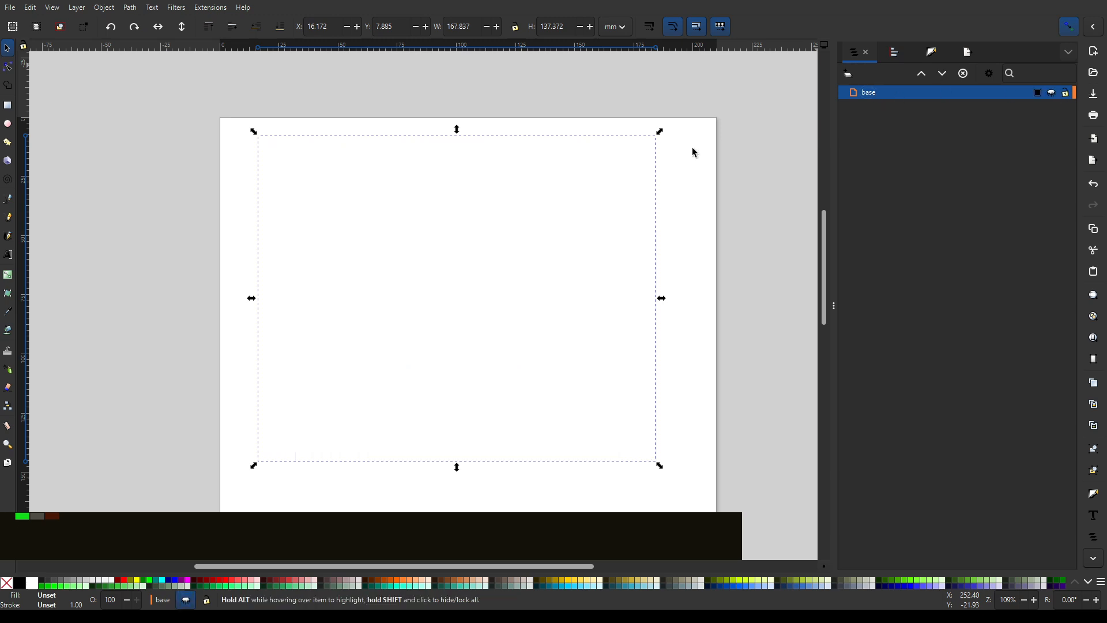
{"action": "left_click", "coordinate": [1051, 92]}
- Add a new layer named vector above the base layer
{"action": "left_click", "coordinate": [848, 73]}
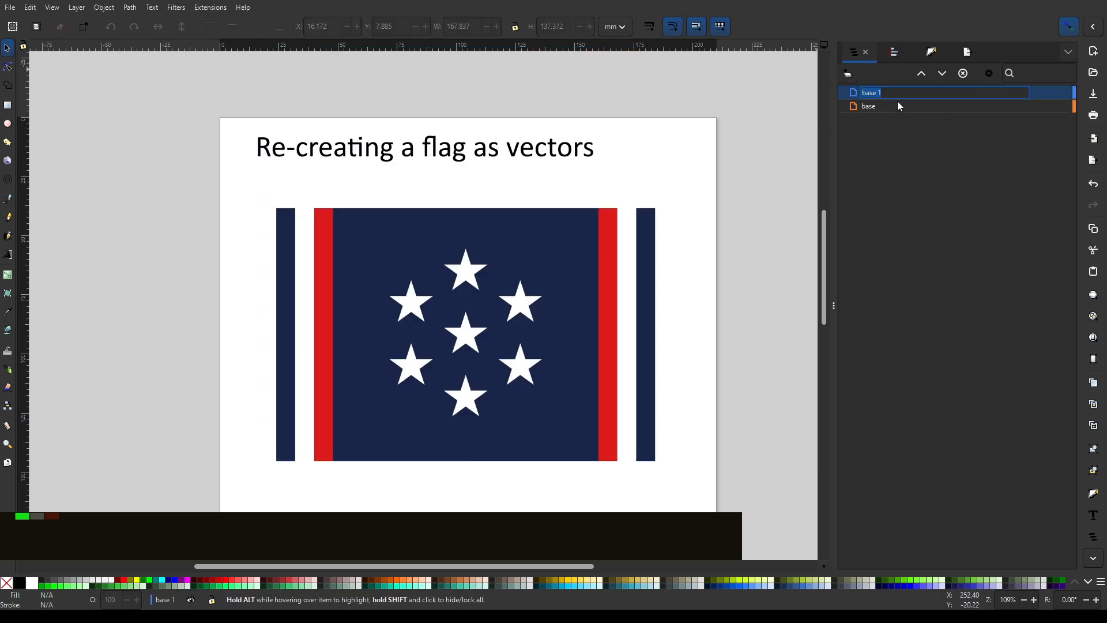
{"action": "type", "text": "vector"}
{"action": "key", "text": "Return"}
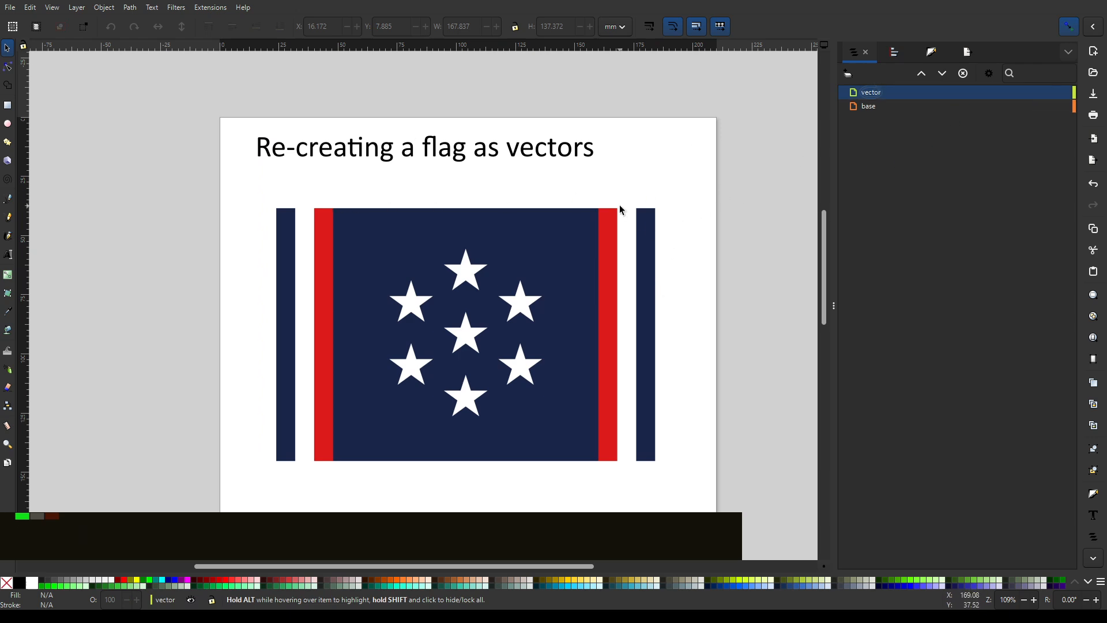
- Change the document's page colour from white to a medium grey in the Document Properties
{"action": "scroll", "coordinate": [590, 247], "scroll_direction": "up", "scroll_amount": 2, "text": "ctrl"}
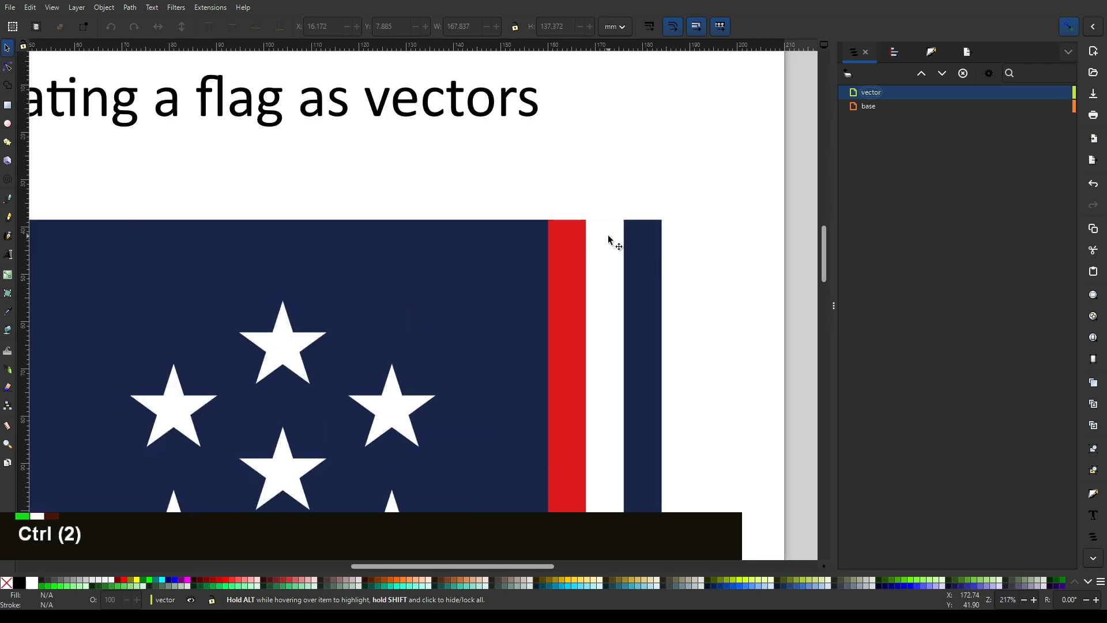
{"action": "scroll", "coordinate": [614, 237], "scroll_direction": "down", "scroll_amount": 6, "text": "ctrl"}
{"action": "scroll", "coordinate": [620, 243], "scroll_direction": "up", "scroll_amount": 5, "text": "ctrl"}
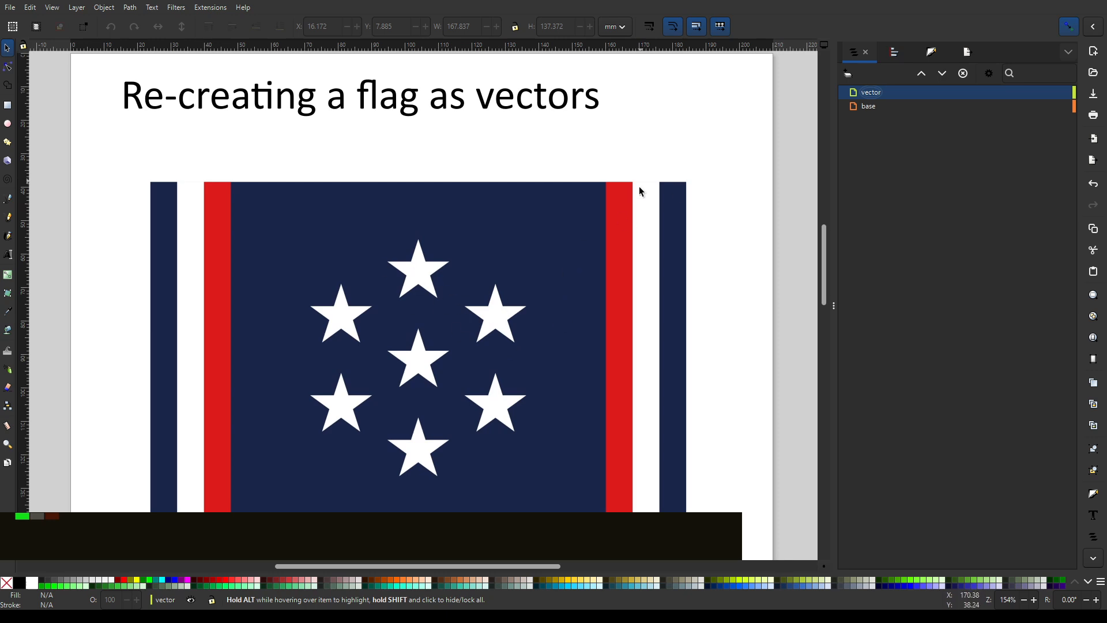
{"action": "scroll", "coordinate": [725, 221], "scroll_direction": "down", "scroll_amount": 2, "text": "ctrl"}
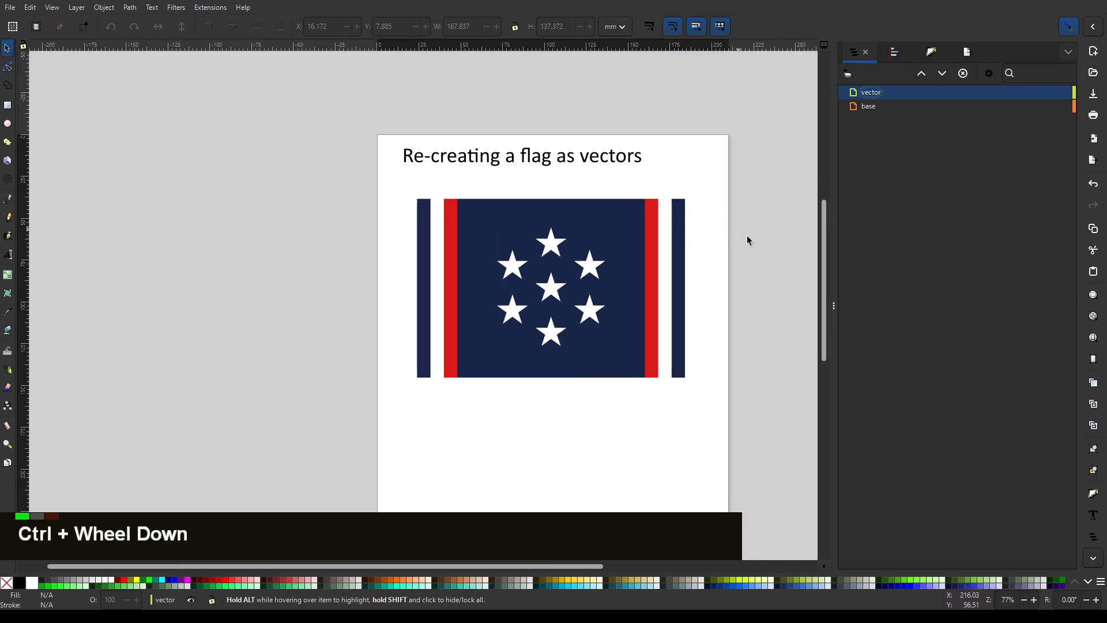
{"action": "key", "text": "ctrl+shift+d"}
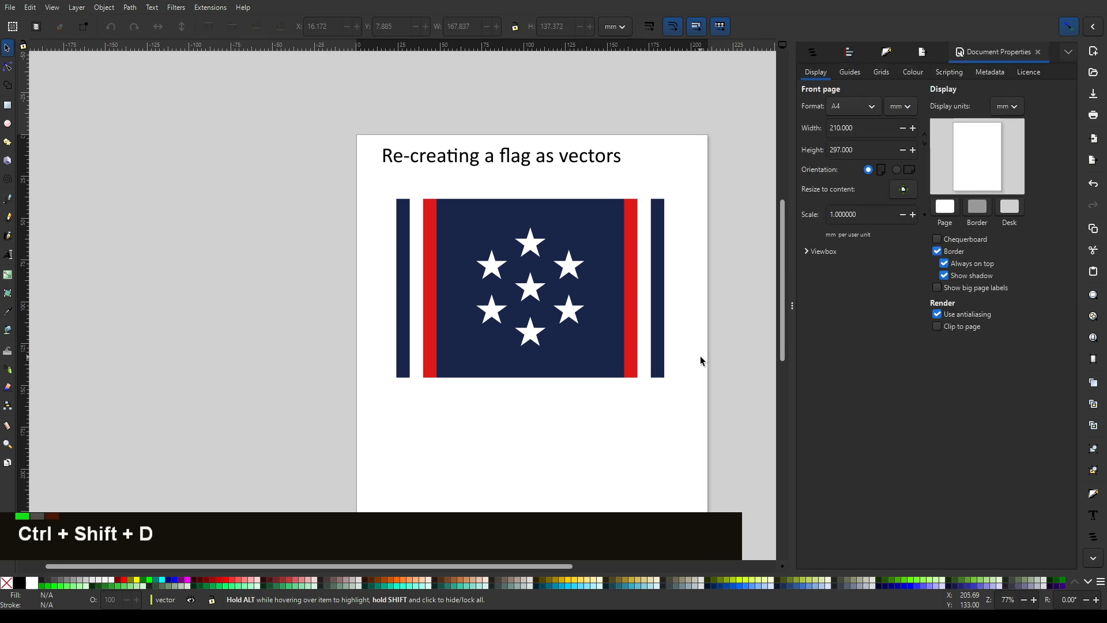
{"action": "left_click", "coordinate": [950, 214]}
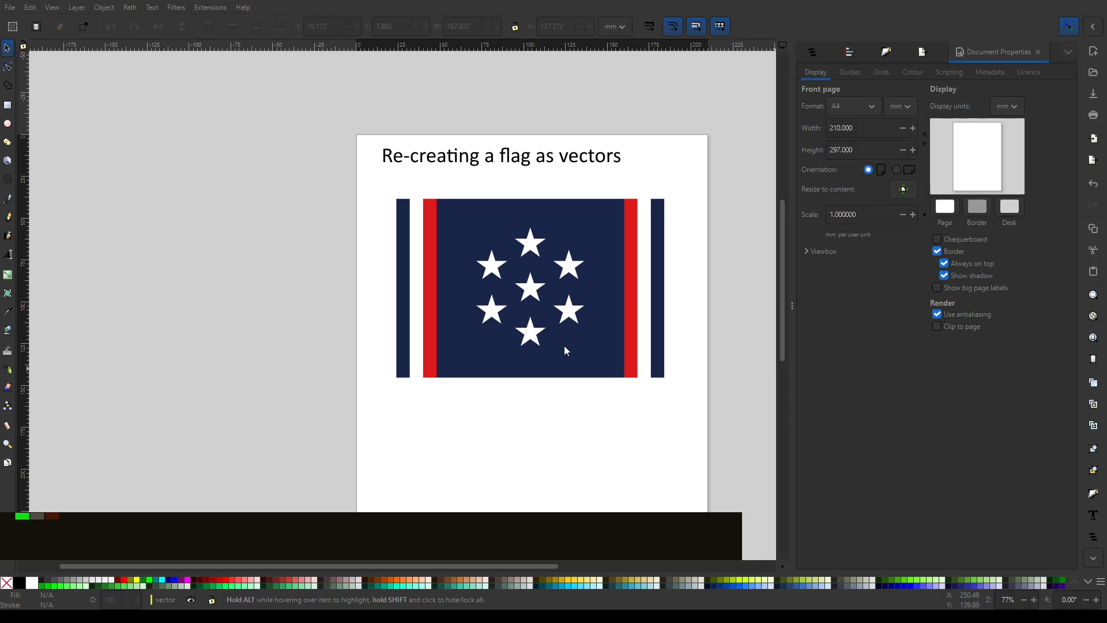
{"action": "left_click_drag", "start_coordinate": [564, 346], "coordinate": [541, 350]}
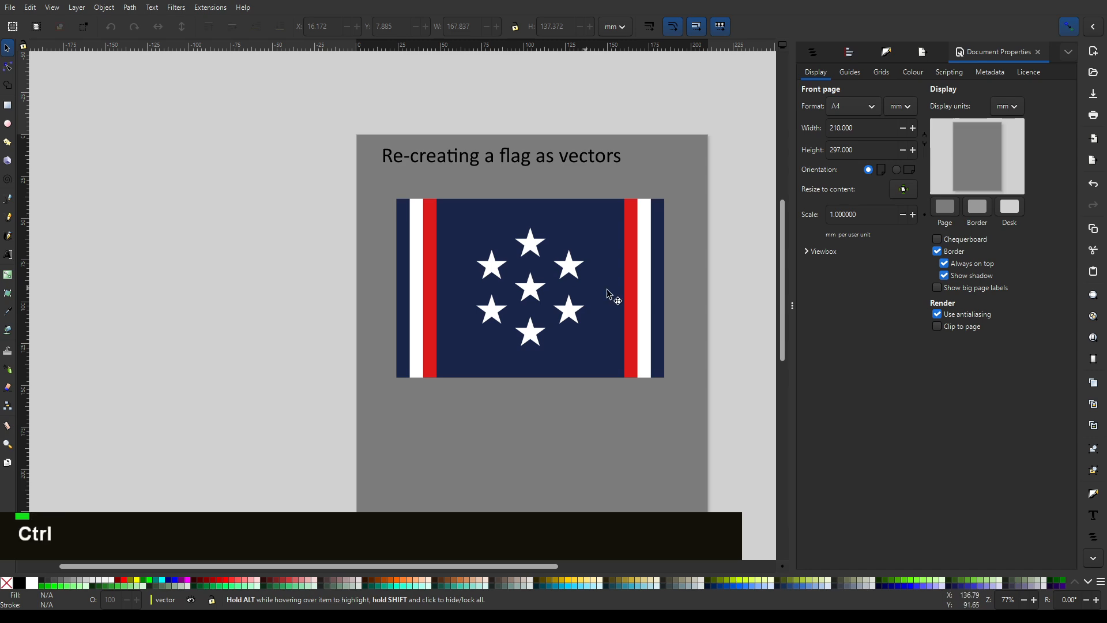
- Lock the base layer and try to move the flag image on it
{"action": "scroll", "coordinate": [603, 273], "scroll_direction": "up", "scroll_amount": 2, "text": "ctrl"}
{"action": "left_click", "coordinate": [812, 52]}
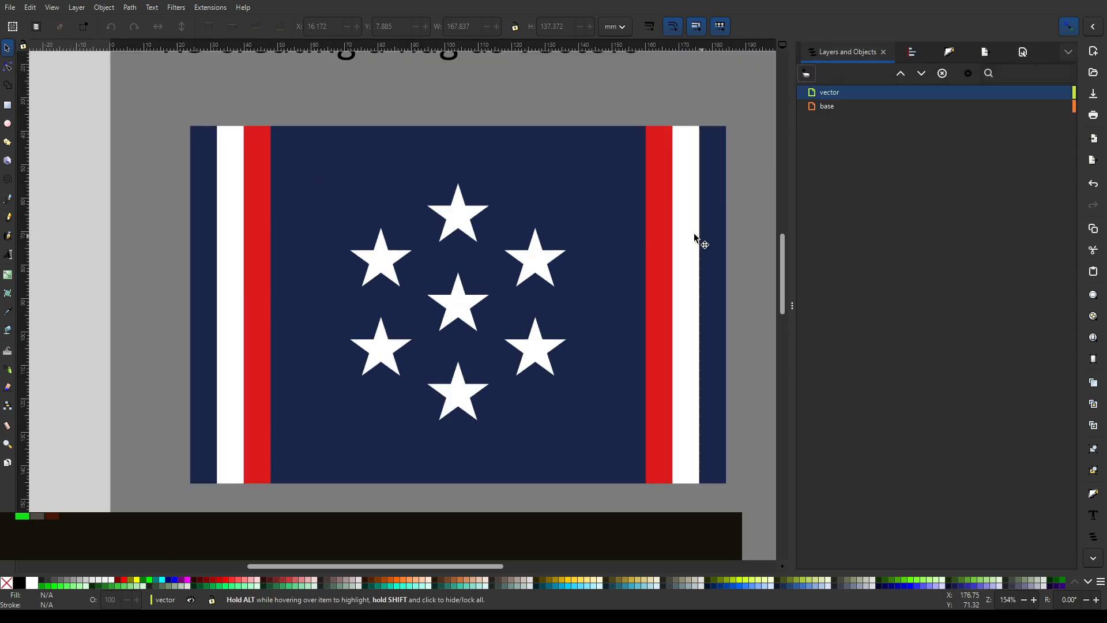
{"action": "left_click", "coordinate": [913, 107]}
{"action": "left_click", "coordinate": [1065, 107]}
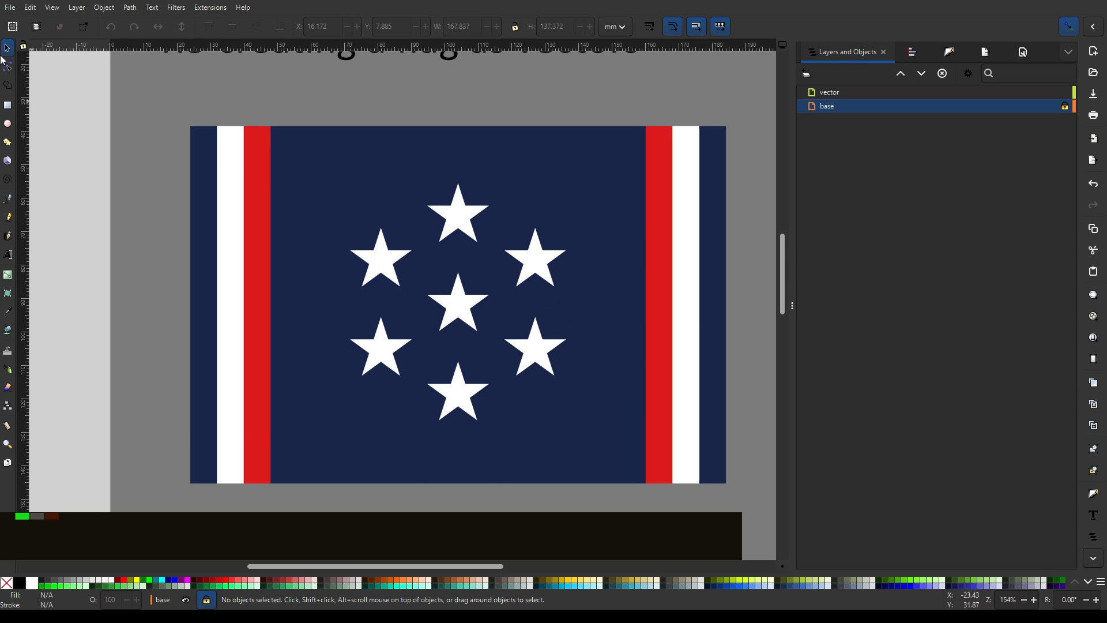
{"action": "left_click_drag", "start_coordinate": [304, 173], "coordinate": [115, 131]}
{"action": "double_click", "coordinate": [294, 101]}
{"action": "scroll", "coordinate": [494, 102], "scroll_direction": "down", "scroll_amount": 1, "text": "ctrl"}
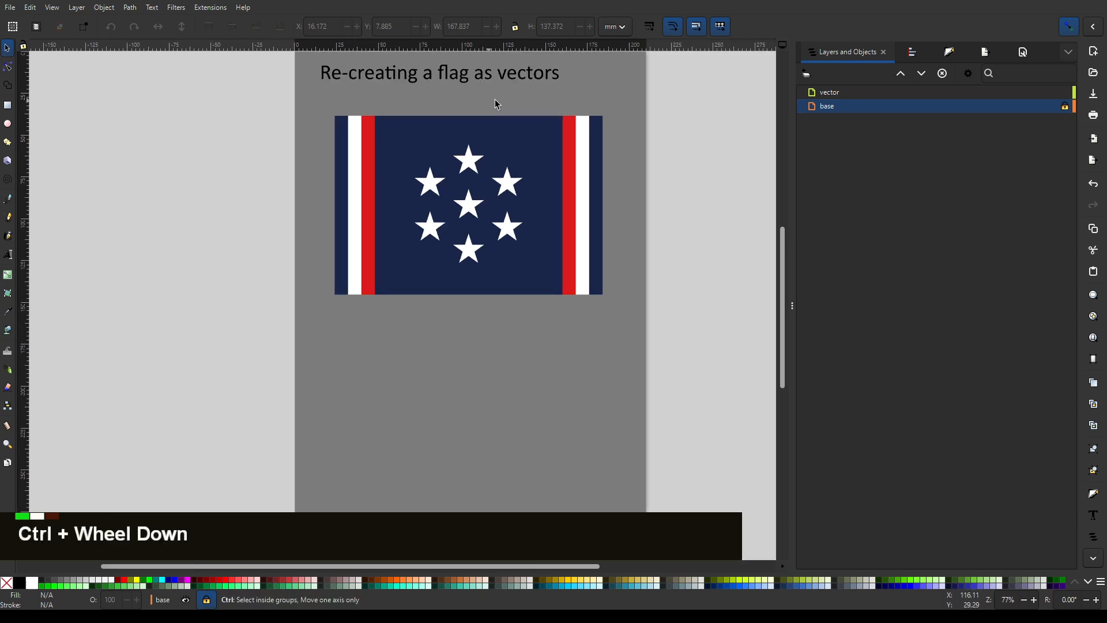
{"action": "scroll", "coordinate": [476, 103], "scroll_direction": "down", "scroll_amount": 2, "text": "ctrl"}
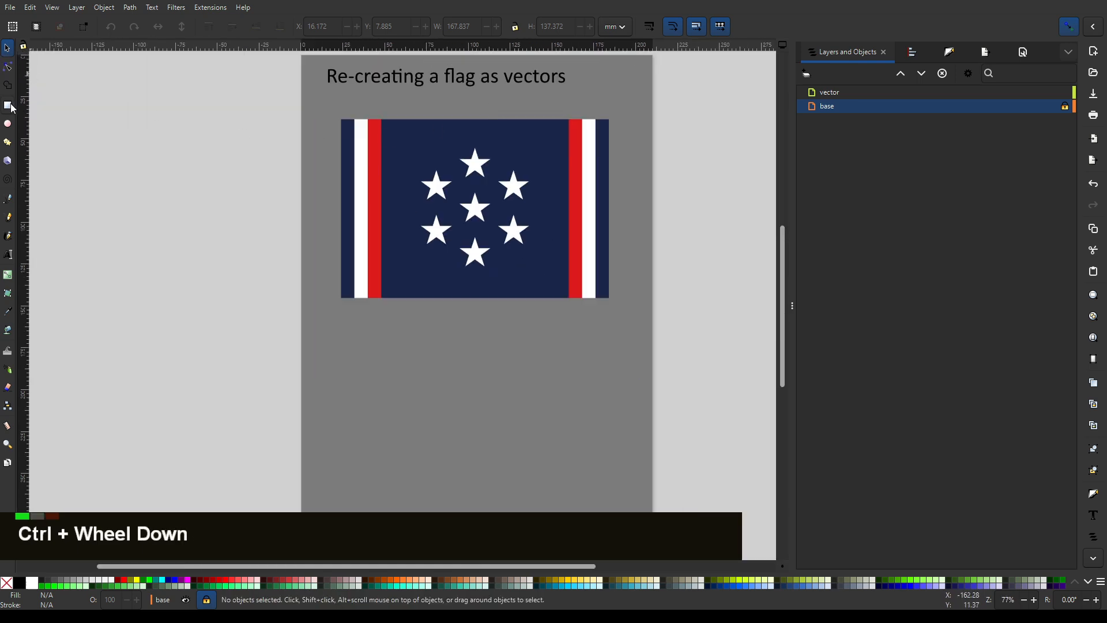
- Activate the Rectangle tool and review which bounding box, node and other snapping options are enabled
{"action": "left_click", "coordinate": [9, 106]}
{"action": "scroll", "coordinate": [357, 133], "scroll_direction": "up", "scroll_amount": 5, "text": "ctrl"}
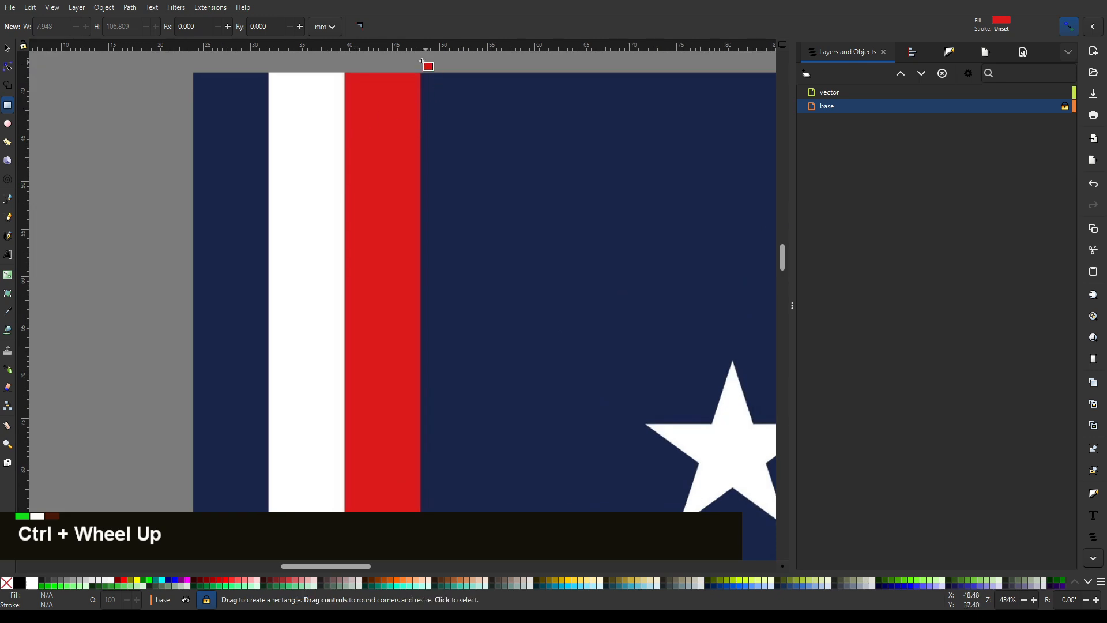
{"action": "left_click_drag", "start_coordinate": [422, 60], "coordinate": [582, 139]}
{"action": "scroll", "coordinate": [358, 151], "scroll_direction": "up", "scroll_amount": 1, "text": "ctrl"}
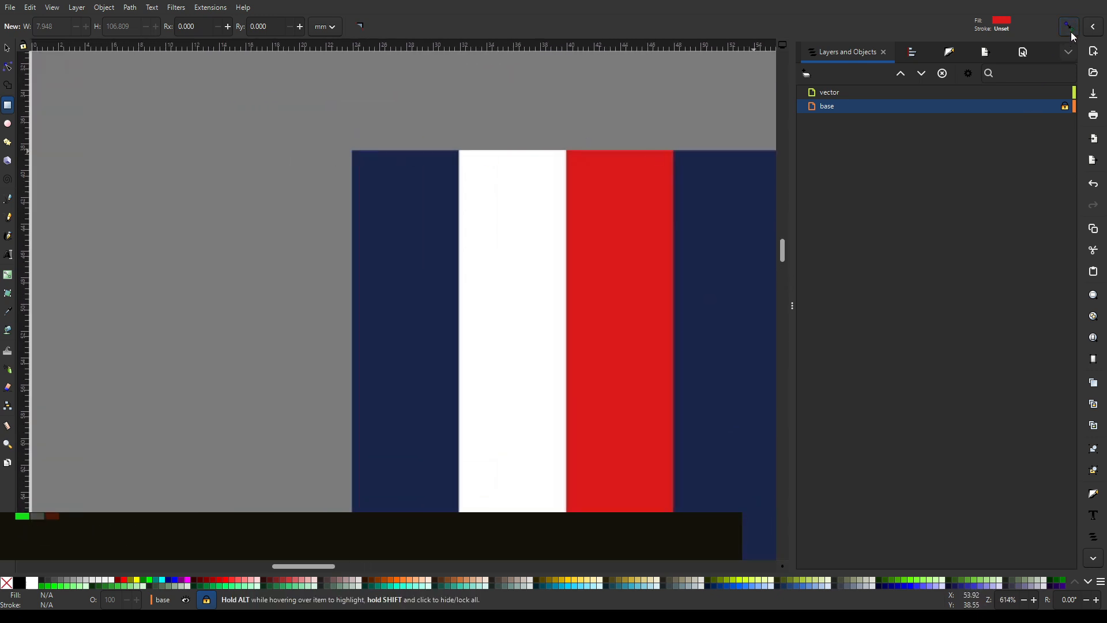
{"action": "left_click", "coordinate": [1092, 30]}
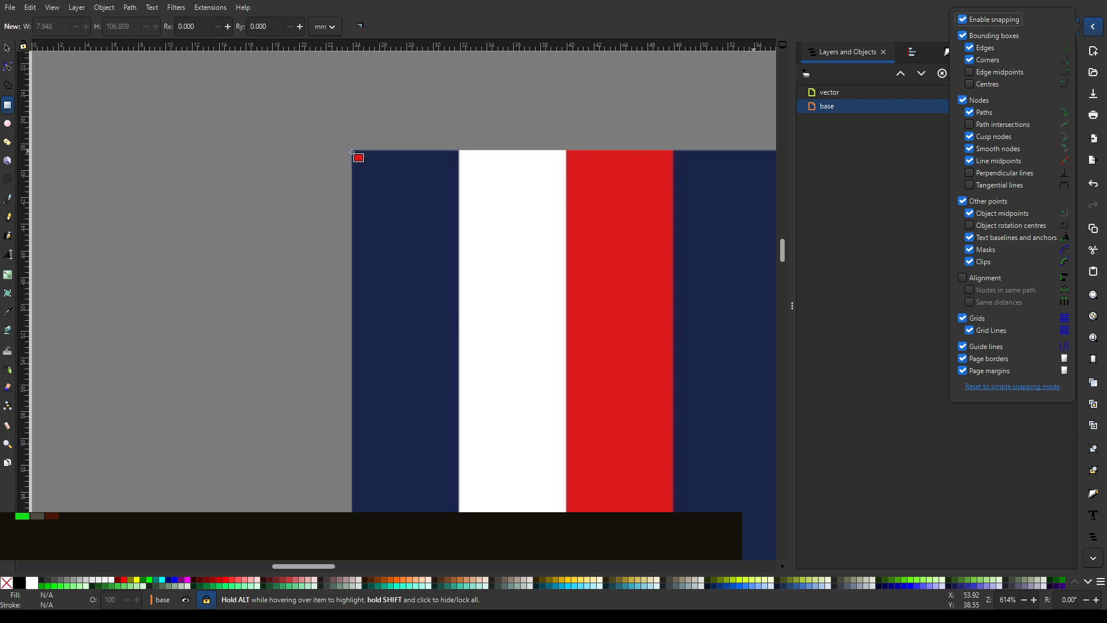
{"action": "left_click", "coordinate": [8, 52]}
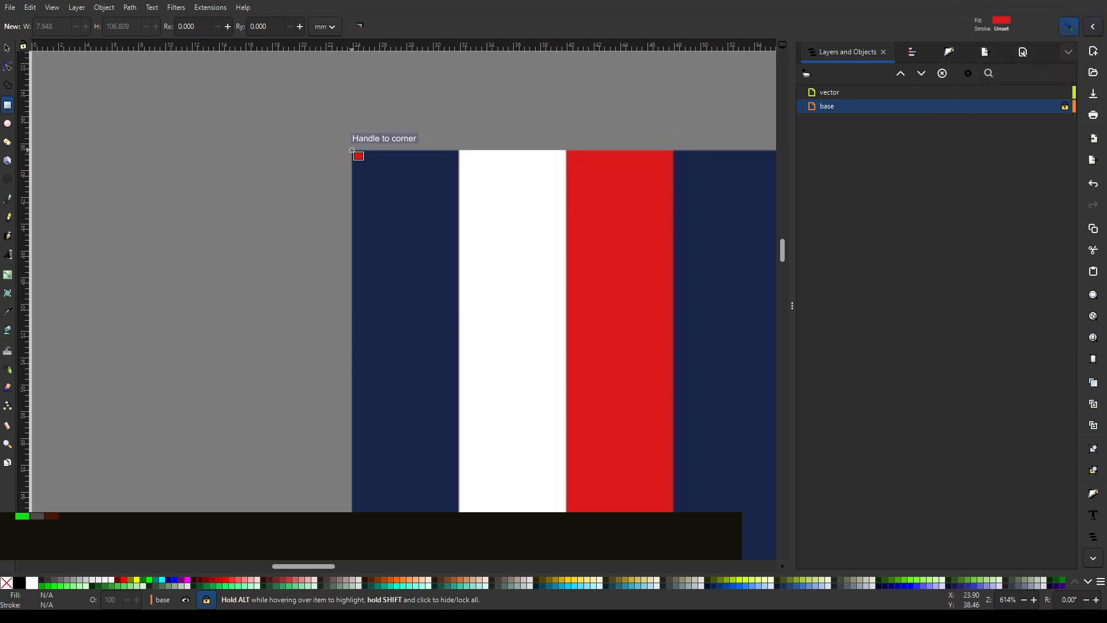
- Set the default stroke colour to black and try to draw a rectangle from the flag's upper-left corner
{"action": "left_click_drag", "start_coordinate": [352, 151], "coordinate": [474, 256]}
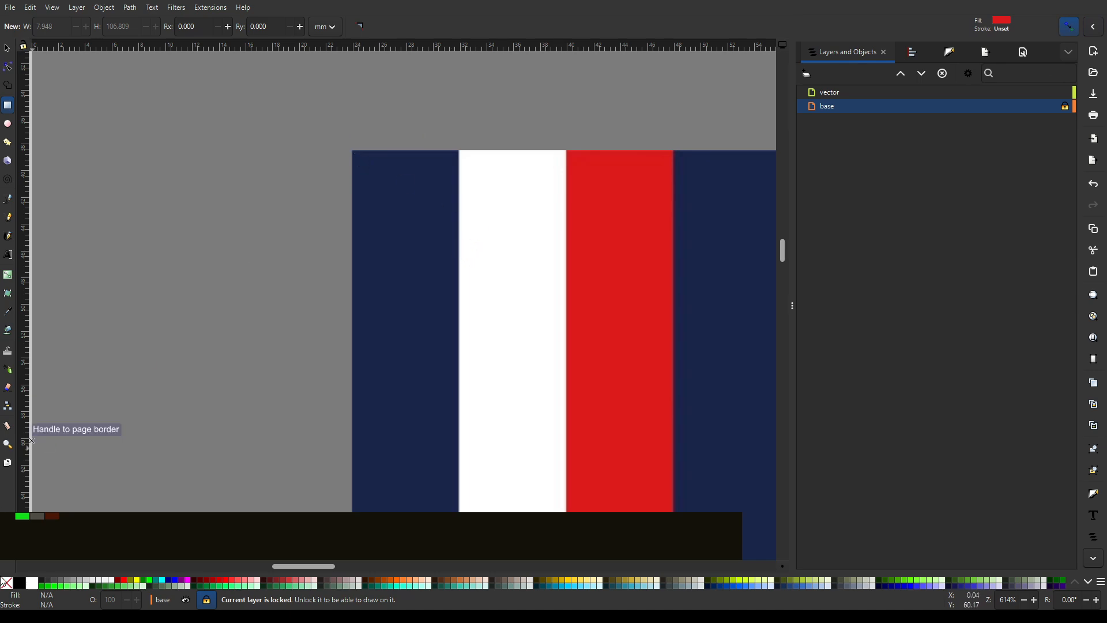
{"action": "left_click", "coordinate": [35, 583], "text": "shift"}
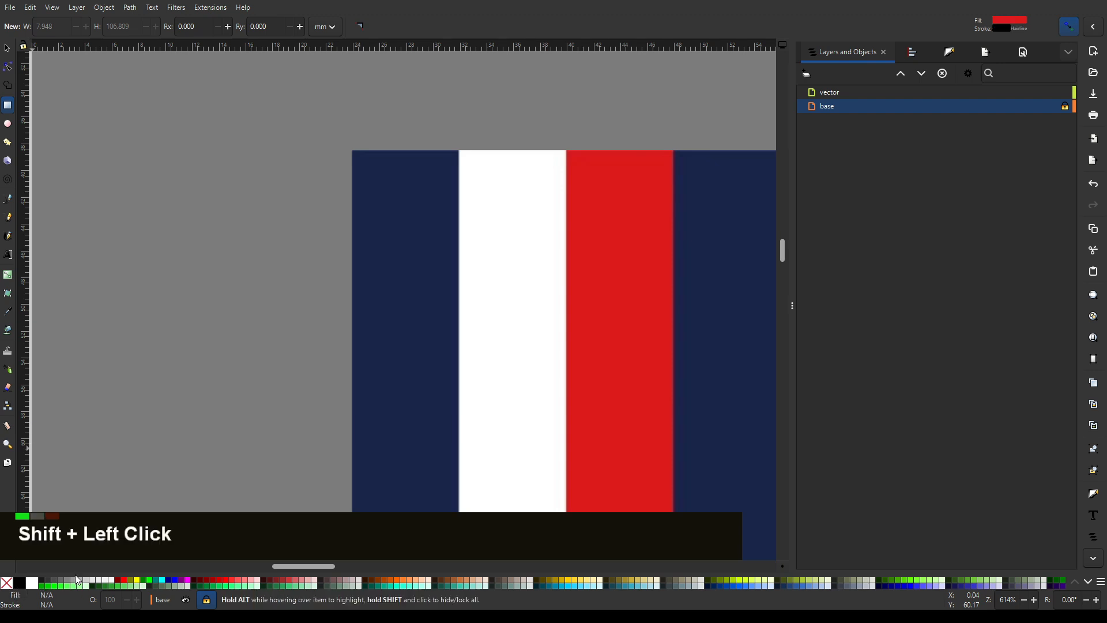
{"action": "left_click_drag", "start_coordinate": [351, 150], "coordinate": [405, 199]}
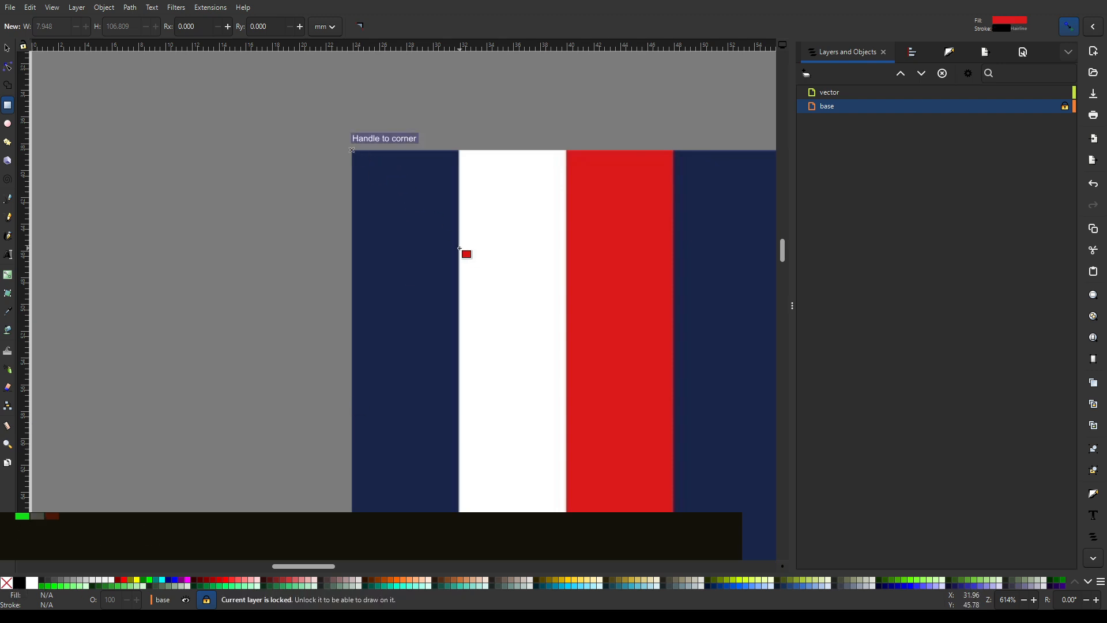
{"action": "key", "text": "ctrl+shift+f"}
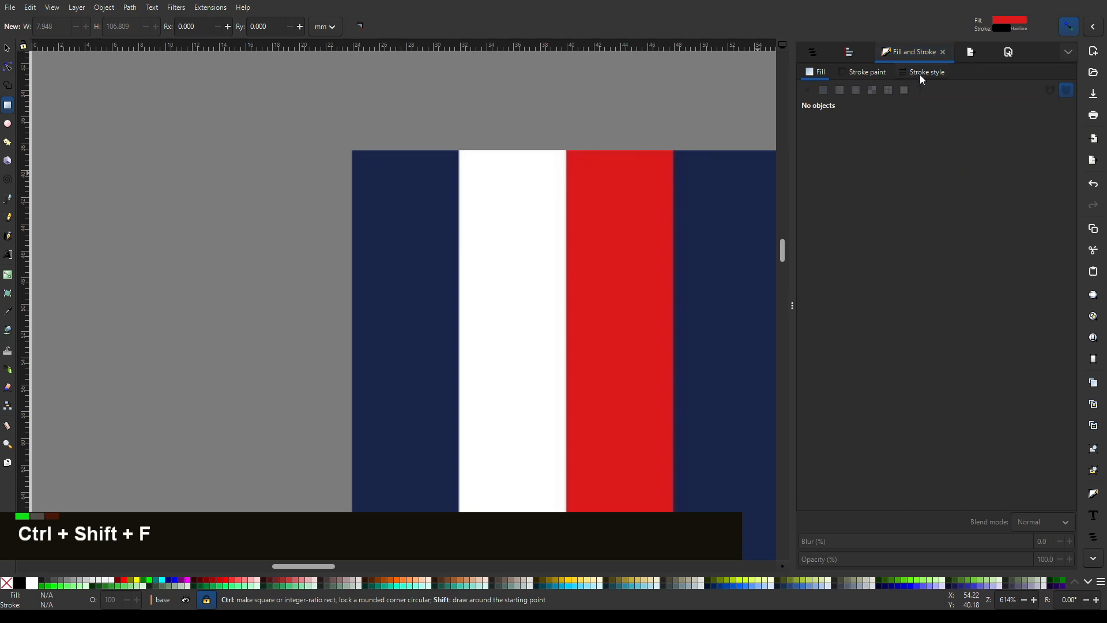
{"action": "left_click", "coordinate": [935, 73]}
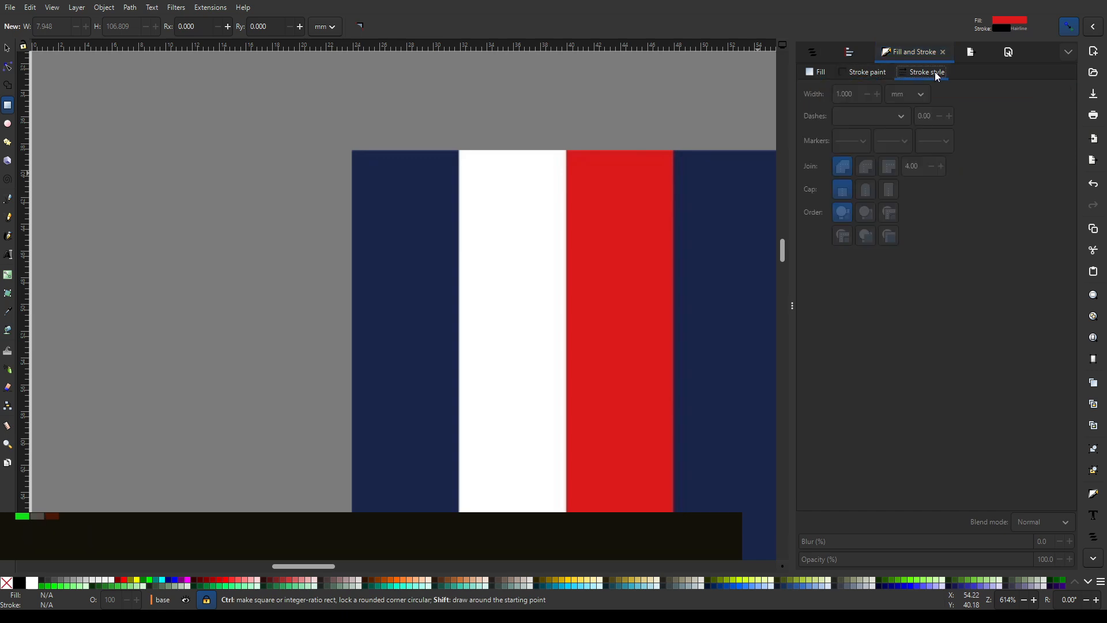
{"action": "left_click", "coordinate": [861, 72]}
{"action": "left_click", "coordinate": [820, 73]}
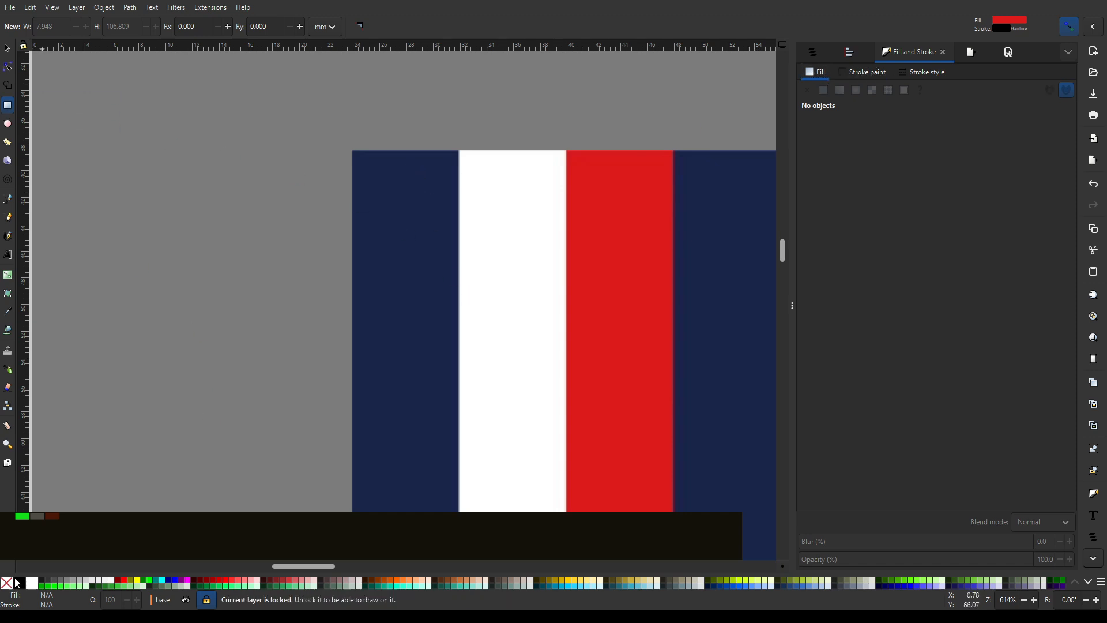
- Make the vector layer active and draw a red rectangle about 5.9 × 5.5 mm over the upper end of the leftmost navy stripe
{"action": "left_click", "coordinate": [818, 58]}
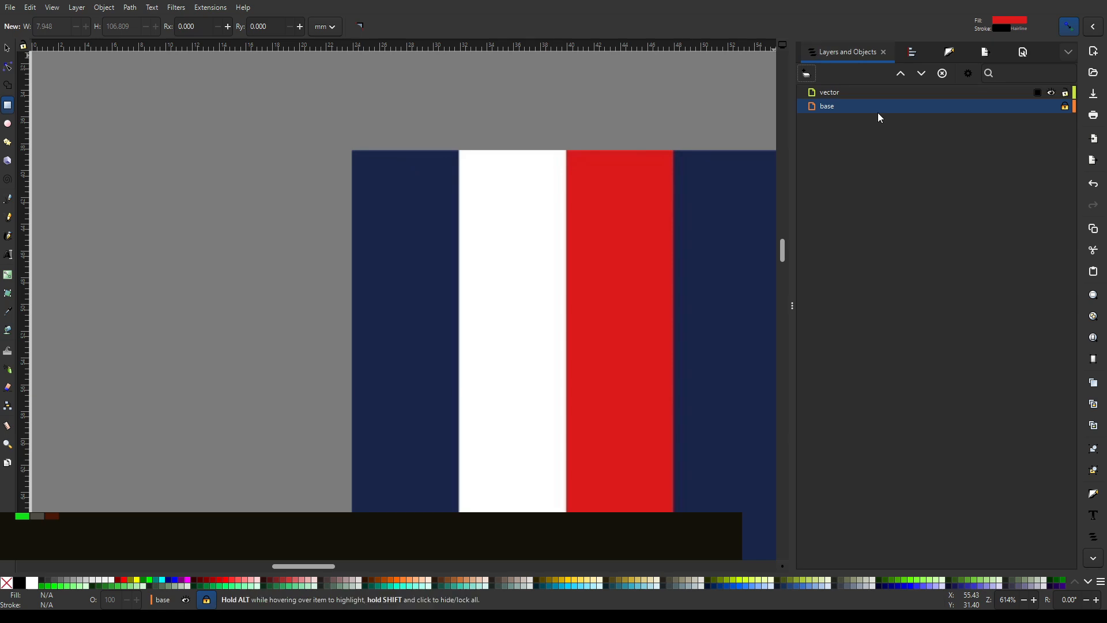
{"action": "left_click", "coordinate": [848, 94]}
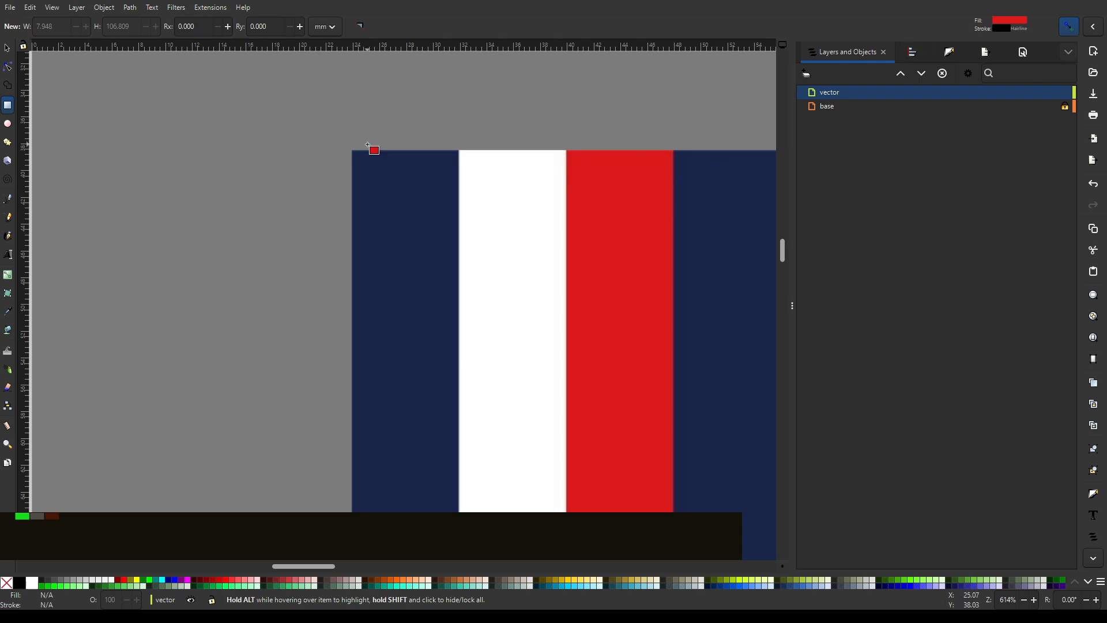
{"action": "left_click_drag", "start_coordinate": [355, 136], "coordinate": [436, 210]}
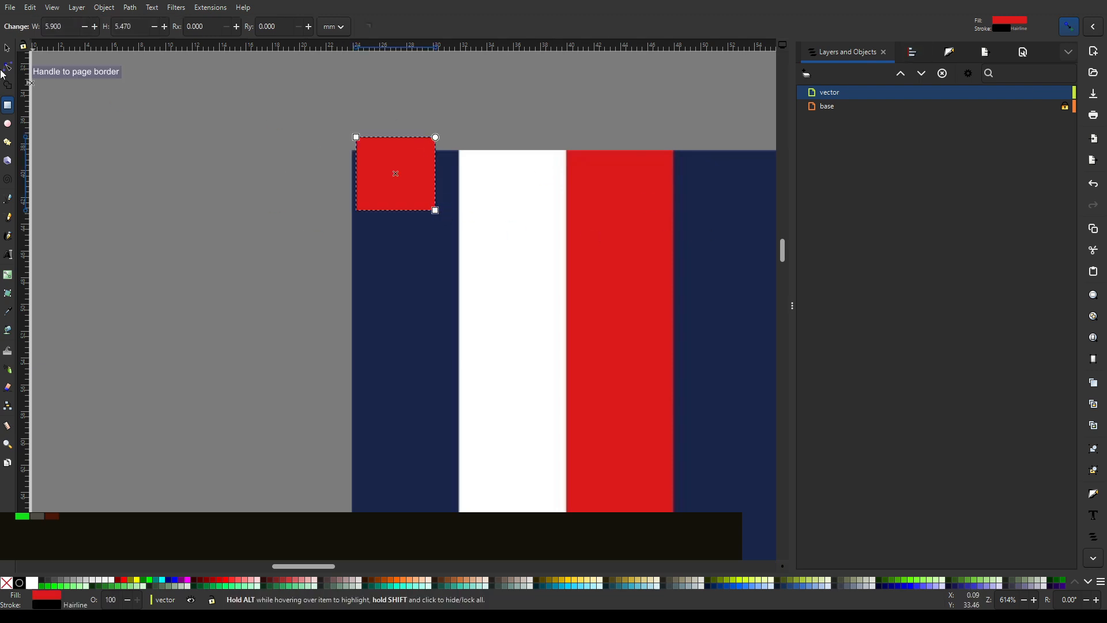
- Snap the red rectangle to the flag's upper-left corner and scale it to the navy stripe's width, about 8 × 6.9 mm
{"action": "left_click", "coordinate": [7, 48]}
{"action": "scroll", "coordinate": [395, 147], "scroll_direction": "up", "scroll_amount": 2}
{"action": "left_click_drag", "start_coordinate": [395, 146], "coordinate": [382, 181]}
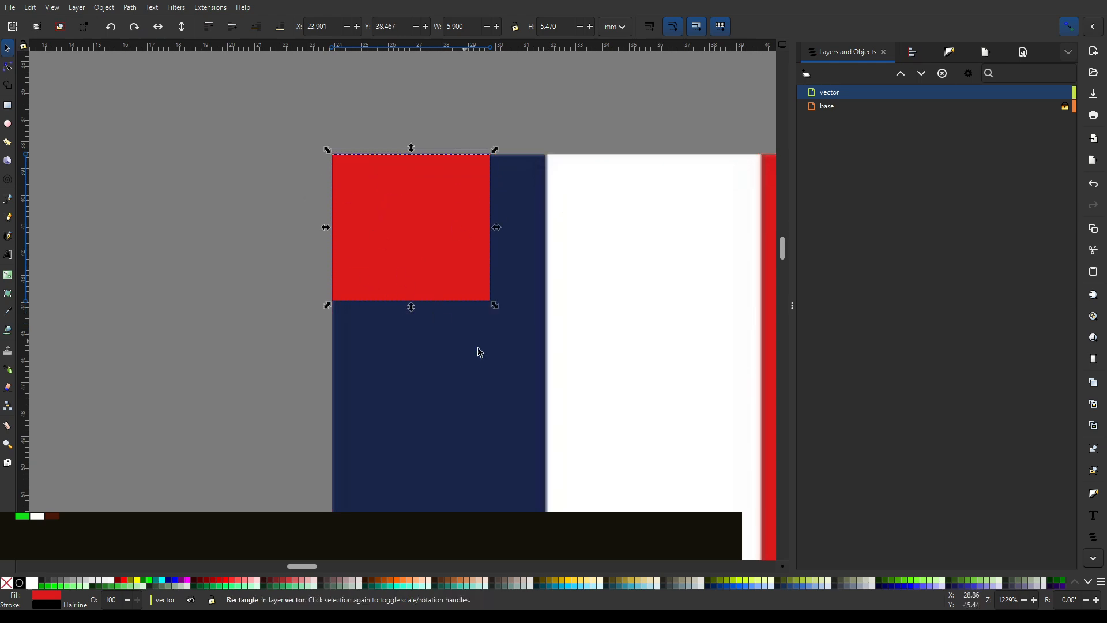
{"action": "left_click_drag", "start_coordinate": [495, 305], "coordinate": [551, 342]}
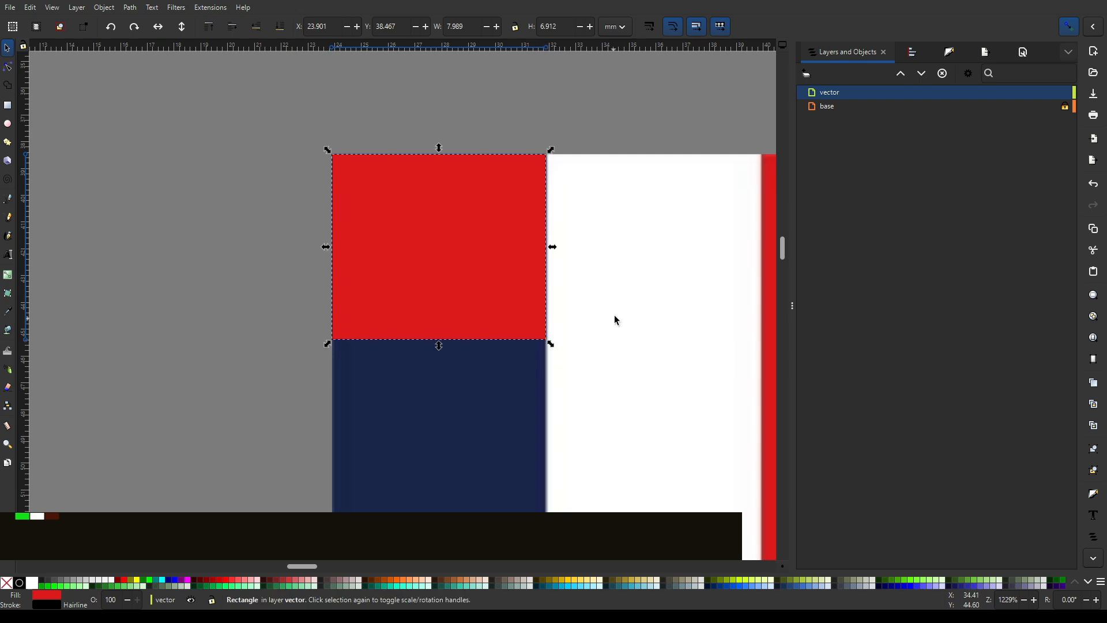
- Duplicate the red rectangle twice and snap the copies side by side over the neighbouring white and red stripes
{"action": "scroll", "coordinate": [613, 299], "scroll_direction": "down", "scroll_amount": 3}
{"action": "left_click_drag", "start_coordinate": [656, 274], "coordinate": [409, 308]}
{"action": "scroll", "coordinate": [368, 298], "scroll_direction": "up", "scroll_amount": 3}
{"action": "key", "text": "ctrl+d"}
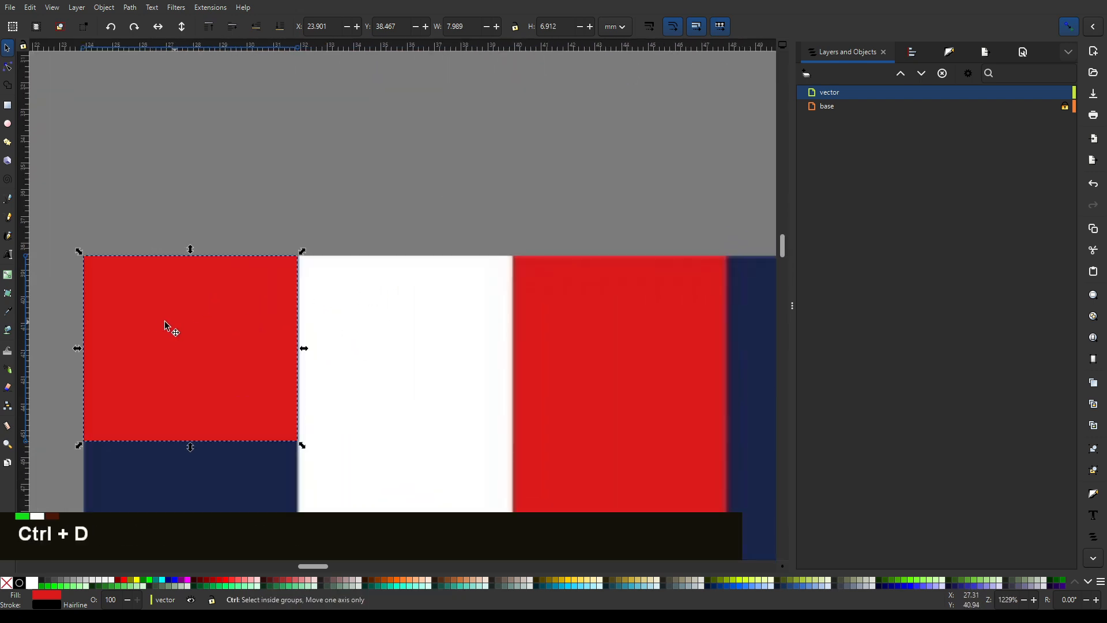
{"action": "left_click_drag", "start_coordinate": [255, 346], "coordinate": [711, 351]}
{"action": "key", "text": "ctrl+d"}
{"action": "scroll", "coordinate": [586, 371], "scroll_direction": "down", "scroll_amount": 3, "text": "ctrl"}
{"action": "middle_click", "coordinate": [610, 458]}
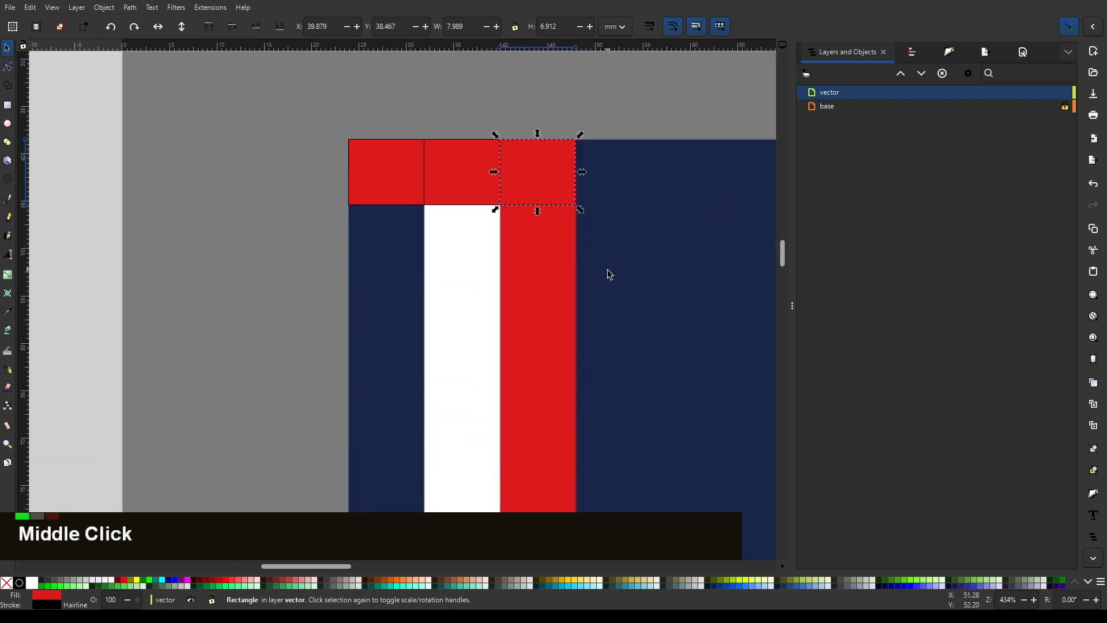
- Recolour the three rectangles at the flag's upper-left corner with a lime-yellow fill (ccff00)
{"action": "left_click_drag", "start_coordinate": [635, 96], "coordinate": [265, 241]}
{"action": "left_click", "coordinate": [739, 580]}
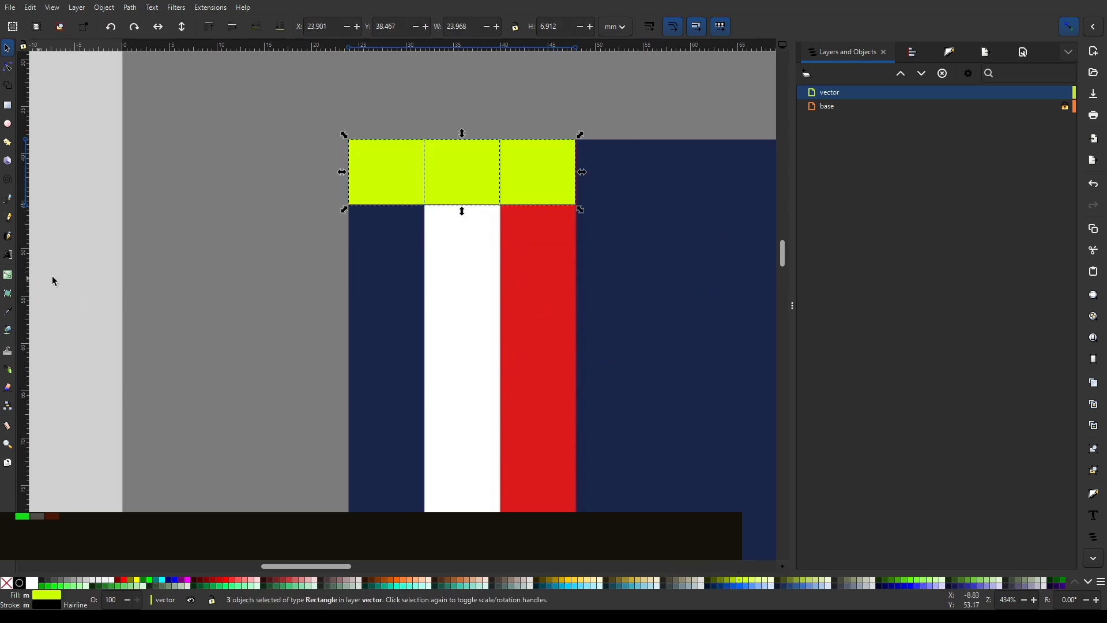
{"action": "left_click", "coordinate": [519, 125]}
{"action": "scroll", "coordinate": [434, 170], "scroll_direction": "up", "scroll_amount": 4}
{"action": "scroll", "coordinate": [434, 168], "scroll_direction": "down", "scroll_amount": 3}
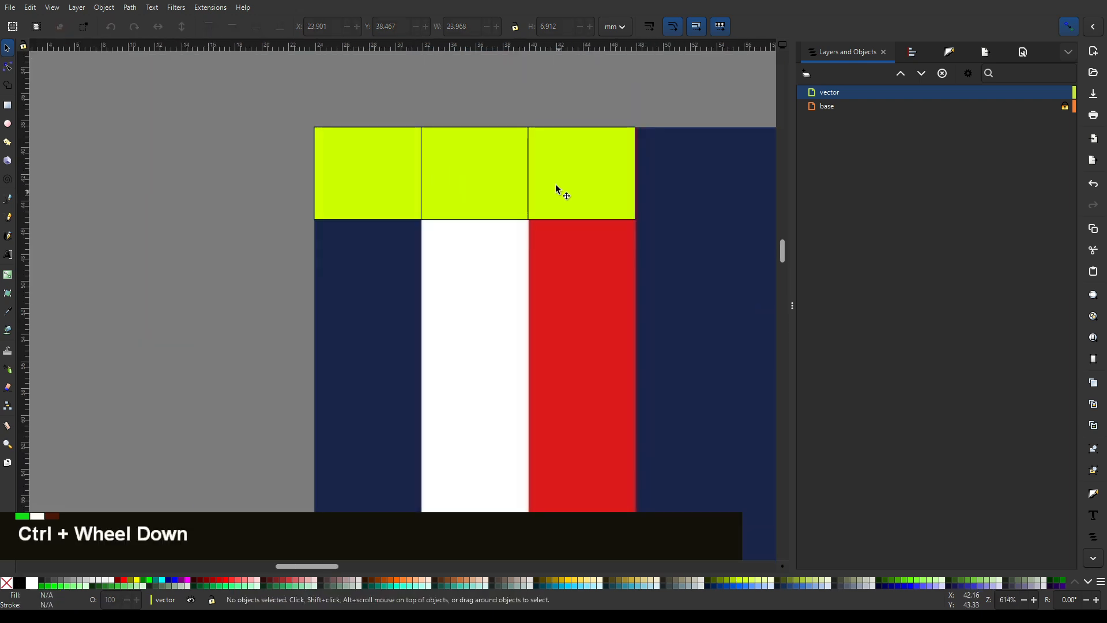
- Inspect the fill and stroke style settings of the leftmost yellow rectangle
{"action": "left_click", "coordinate": [344, 161]}
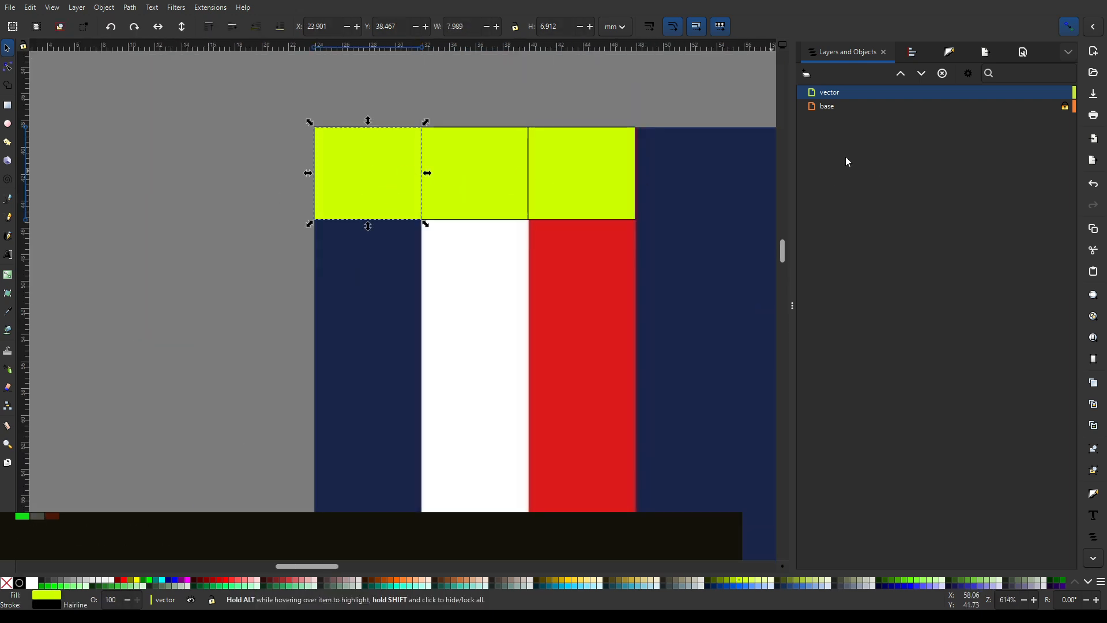
{"action": "key", "text": "ctrl+shift+f"}
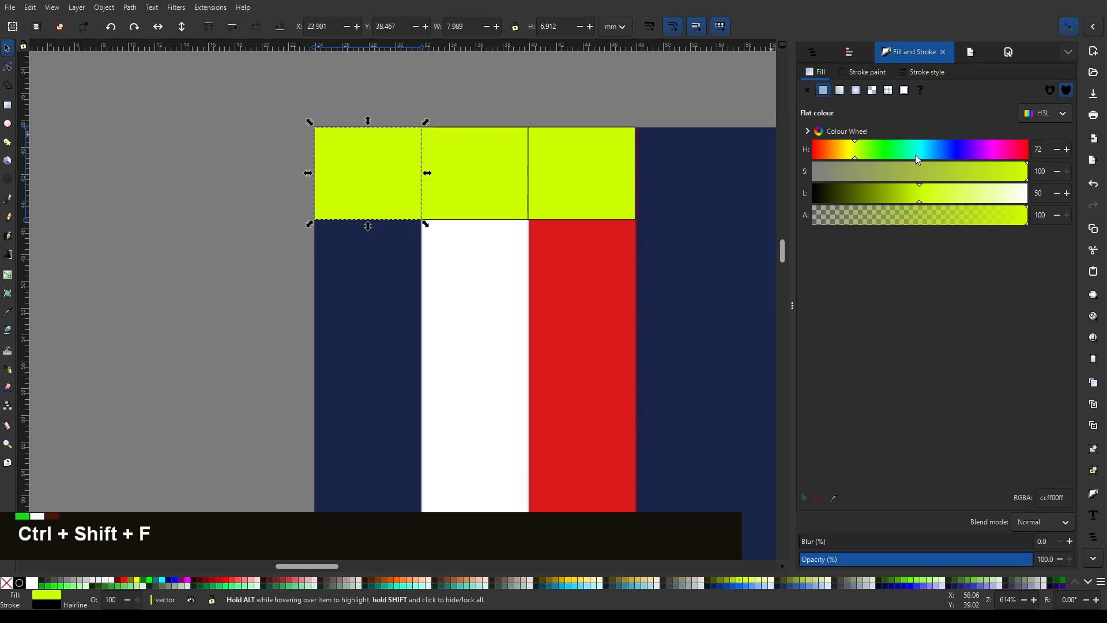
{"action": "left_click", "coordinate": [927, 74]}
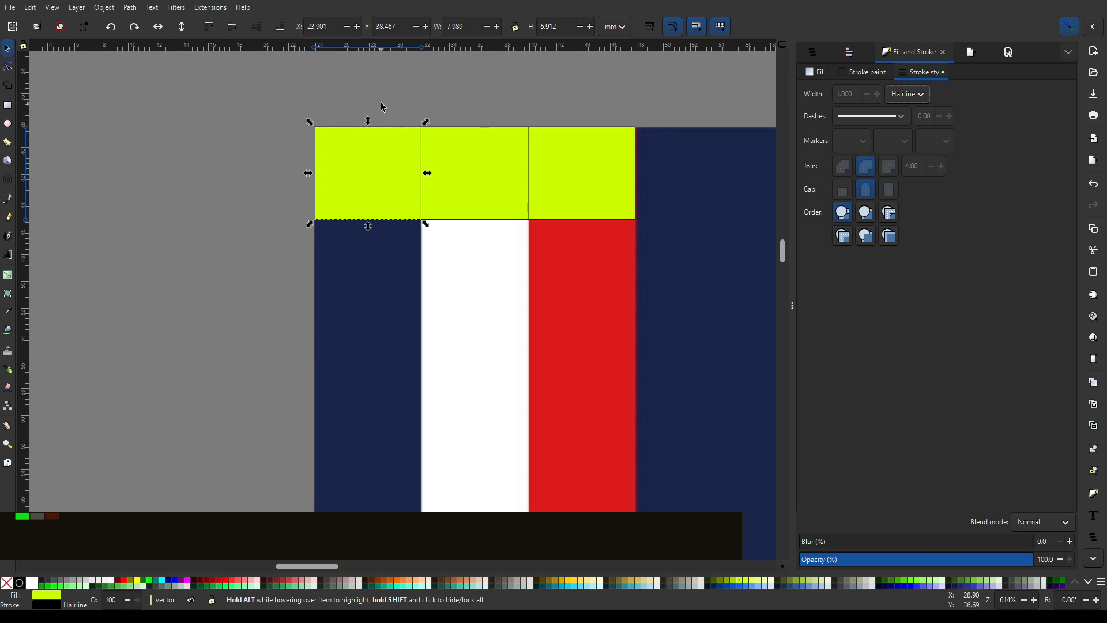
{"action": "left_click", "coordinate": [716, 92]}
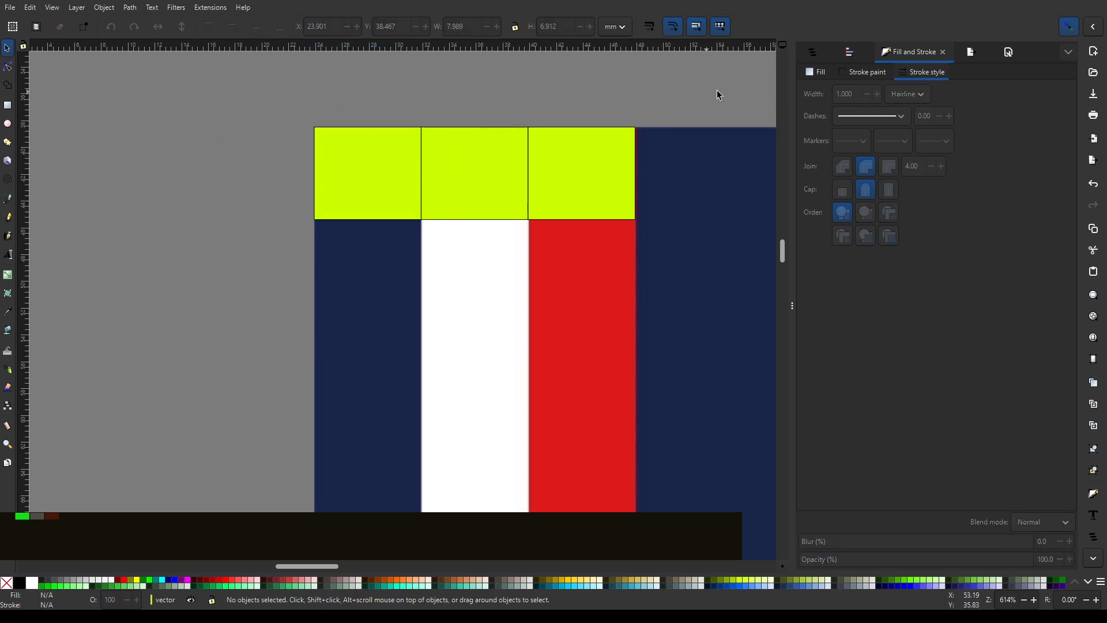
- Stretch the three yellow rectangles together down to the flag's lower edge, to a height of about 106.8 mm
{"action": "scroll", "coordinate": [709, 95], "scroll_direction": "down", "scroll_amount": 3}
{"action": "left_click_drag", "start_coordinate": [709, 124], "coordinate": [503, 131]}
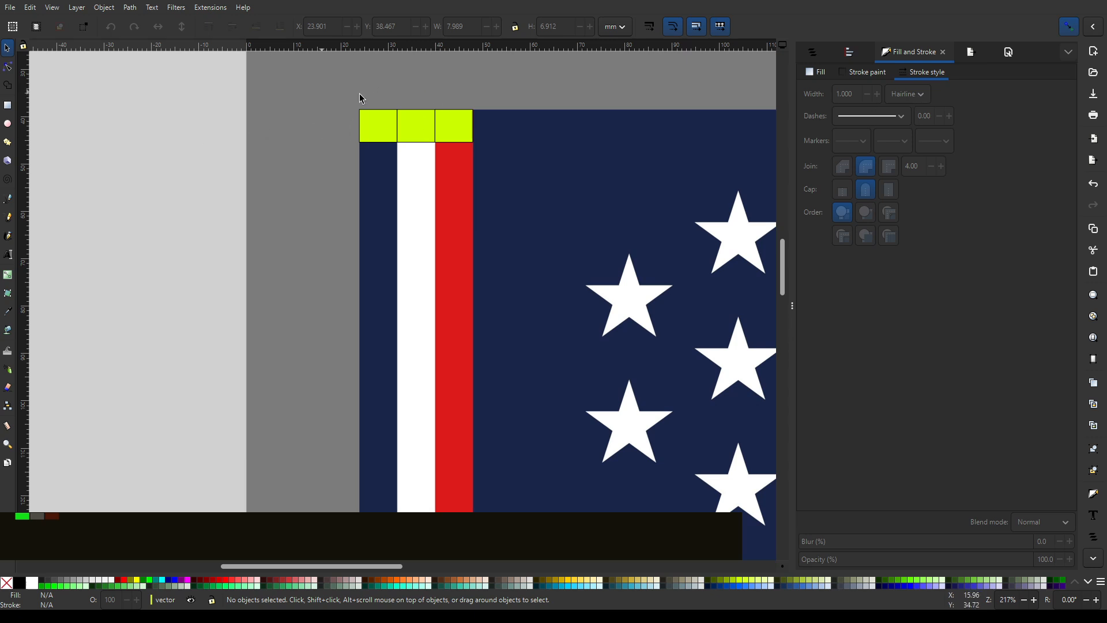
{"action": "left_click_drag", "start_coordinate": [324, 91], "coordinate": [548, 204]}
{"action": "scroll", "coordinate": [554, 278], "scroll_direction": "down", "scroll_amount": 2}
{"action": "left_click_drag", "start_coordinate": [568, 299], "coordinate": [519, 211]}
{"action": "scroll", "coordinate": [452, 183], "scroll_direction": "up", "scroll_amount": 1}
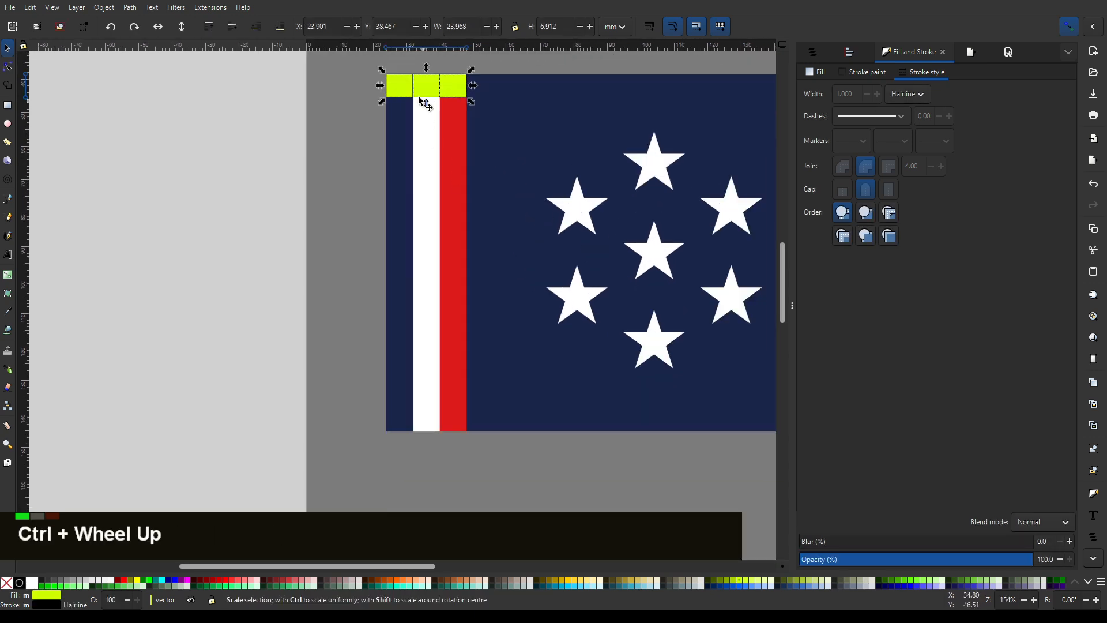
{"action": "left_click_drag", "start_coordinate": [421, 101], "coordinate": [449, 440]}
{"action": "scroll", "coordinate": [663, 236], "scroll_direction": "down", "scroll_amount": 2}
{"action": "middle_click", "coordinate": [664, 237]}
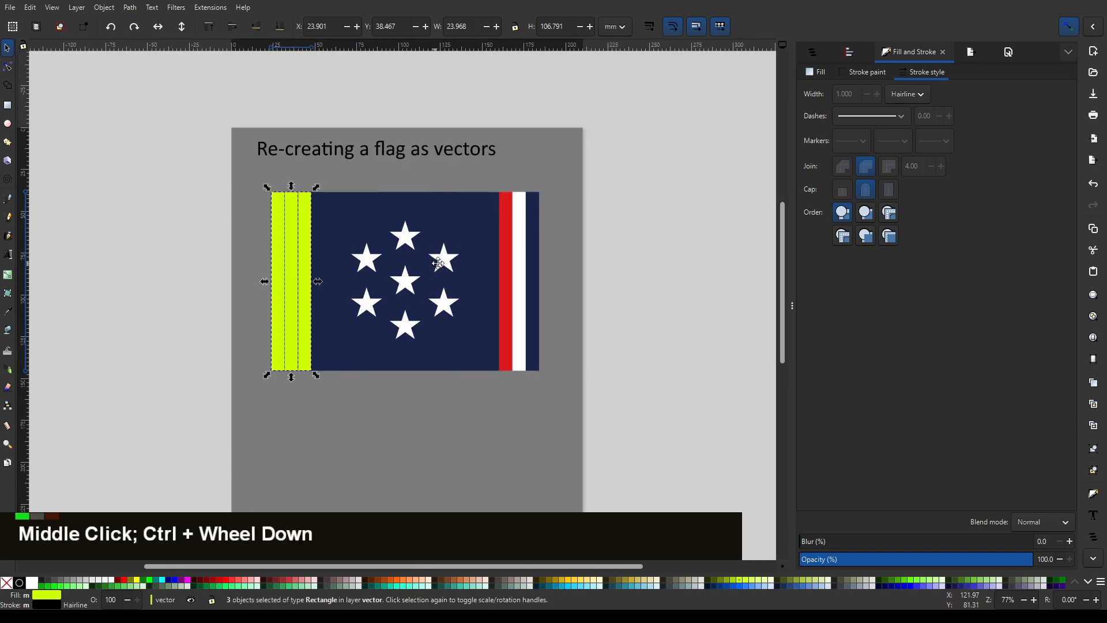
{"action": "left_click_drag", "start_coordinate": [438, 263], "coordinate": [482, 252]}
{"action": "left_click", "coordinate": [391, 166]}
{"action": "scroll", "coordinate": [567, 201], "scroll_direction": "down", "scroll_amount": 1}
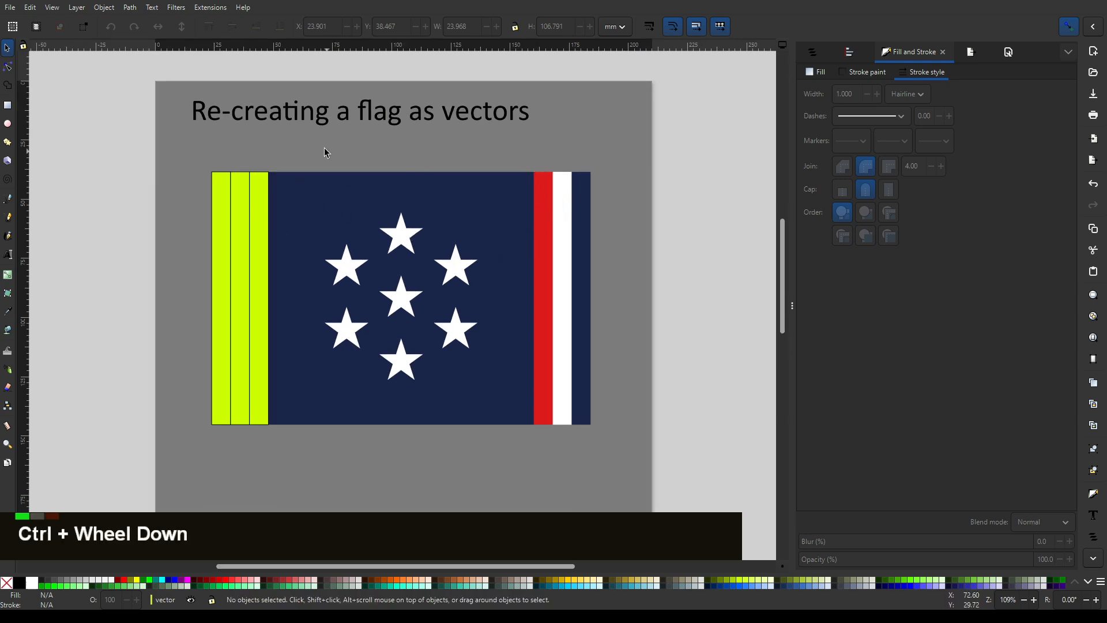
- Duplicate the three yellow stripes and snap the copies over the red, white and navy stripes at the flag's right end
{"action": "left_click_drag", "start_coordinate": [301, 156], "coordinate": [245, 489]}
{"action": "key", "text": "ctrl+d"}
{"action": "left_click_drag", "start_coordinate": [394, 254], "coordinate": [697, 247]}
{"action": "scroll", "coordinate": [736, 188], "scroll_direction": "up", "scroll_amount": 1}
{"action": "scroll", "coordinate": [736, 188], "scroll_direction": "up", "scroll_amount": 2}
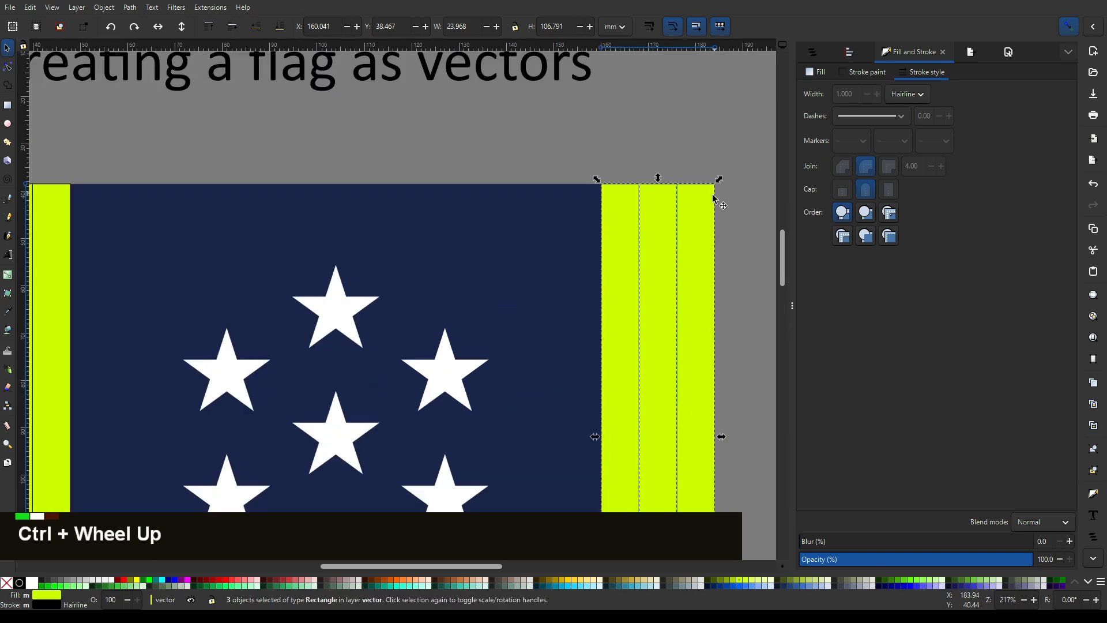
{"action": "scroll", "coordinate": [521, 282], "scroll_direction": "down", "scroll_amount": 3}
{"action": "scroll", "coordinate": [596, 277], "scroll_direction": "up", "scroll_amount": 2}
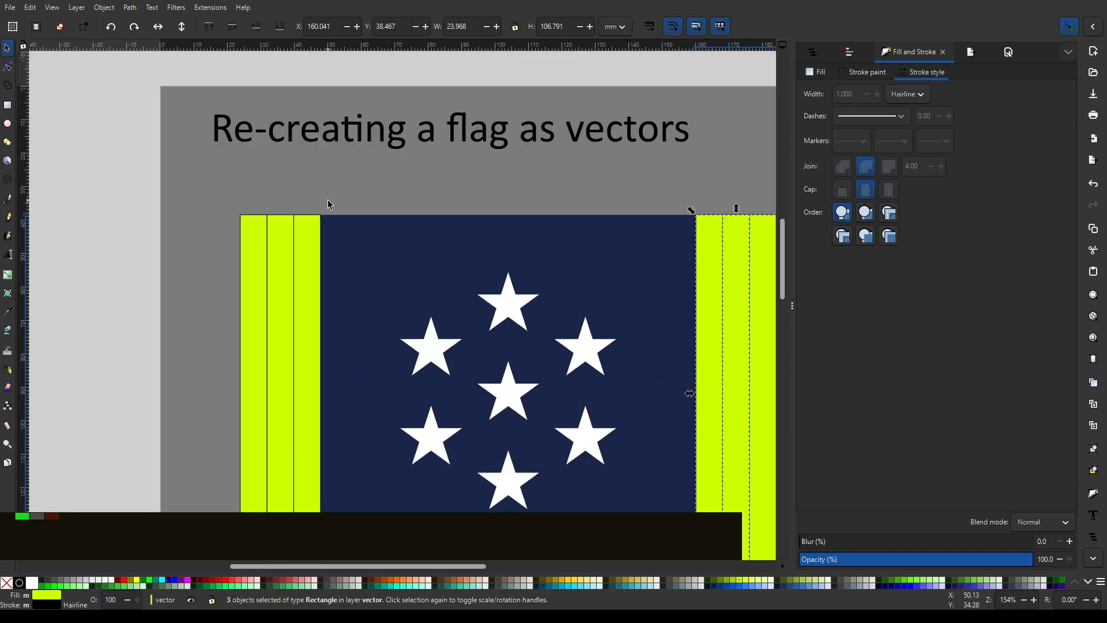
- Duplicate the innermost left stripe, fill the copy orange and scale it across the flag's central panel, about 112.2 × 106.8 mm
{"action": "left_click", "coordinate": [309, 241]}
{"action": "left_click_drag", "start_coordinate": [444, 326], "coordinate": [430, 207]}
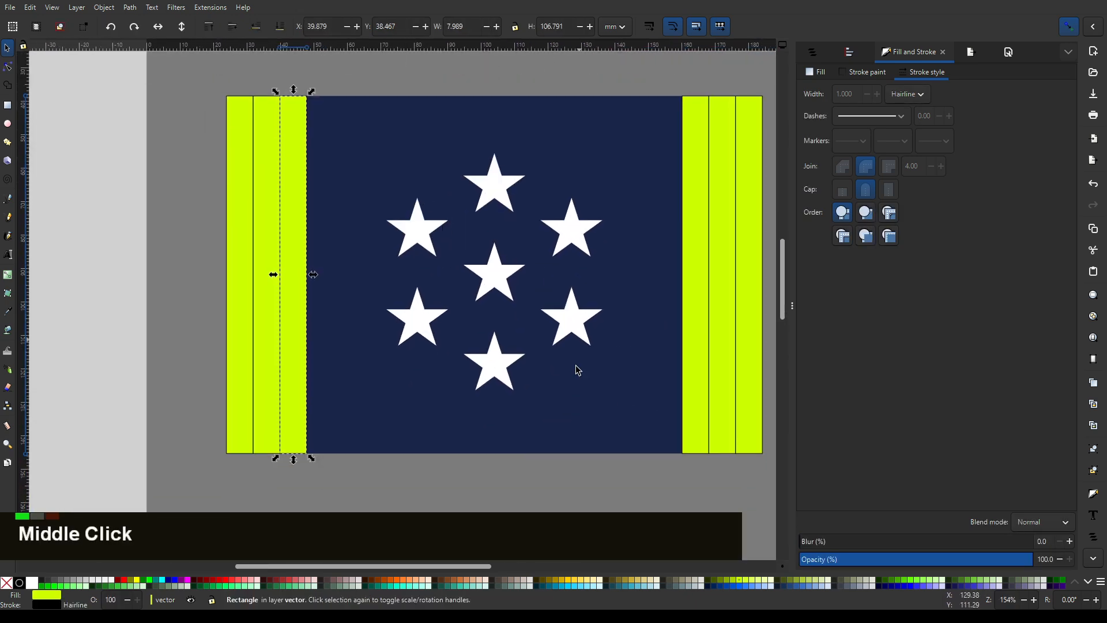
{"action": "key", "text": "ctrl+d"}
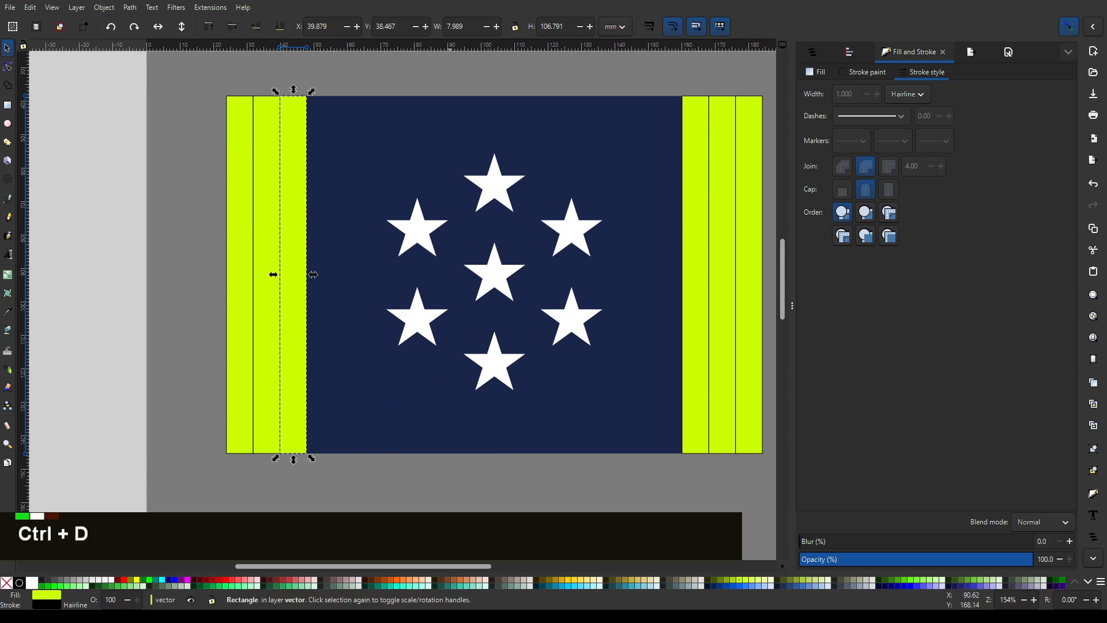
{"action": "left_click", "coordinate": [465, 584]}
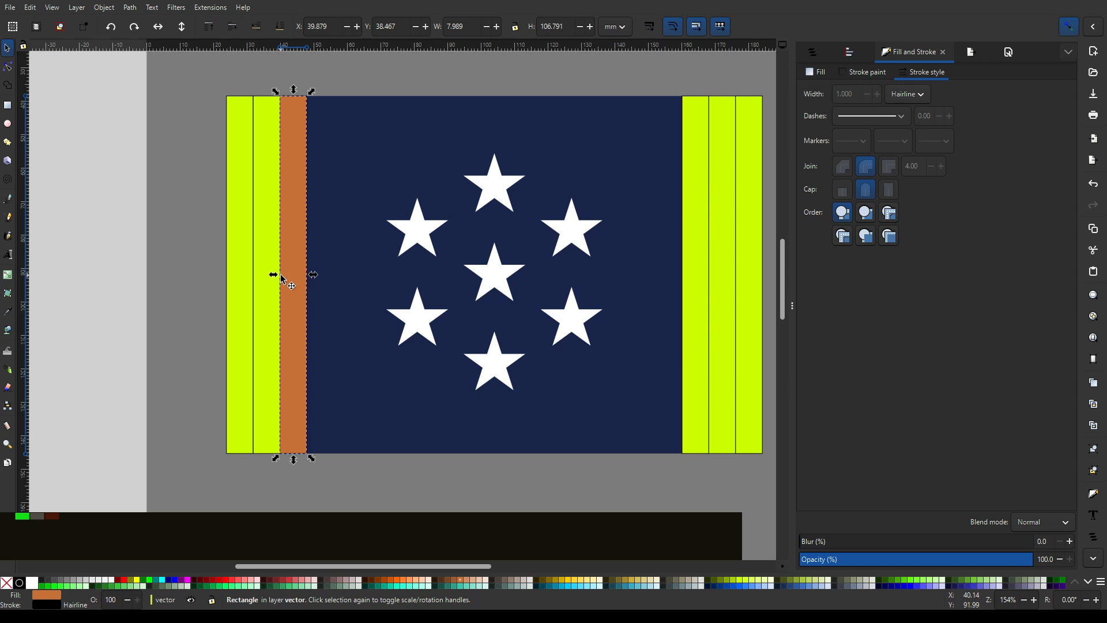
{"action": "left_click_drag", "start_coordinate": [273, 278], "coordinate": [672, 289]}
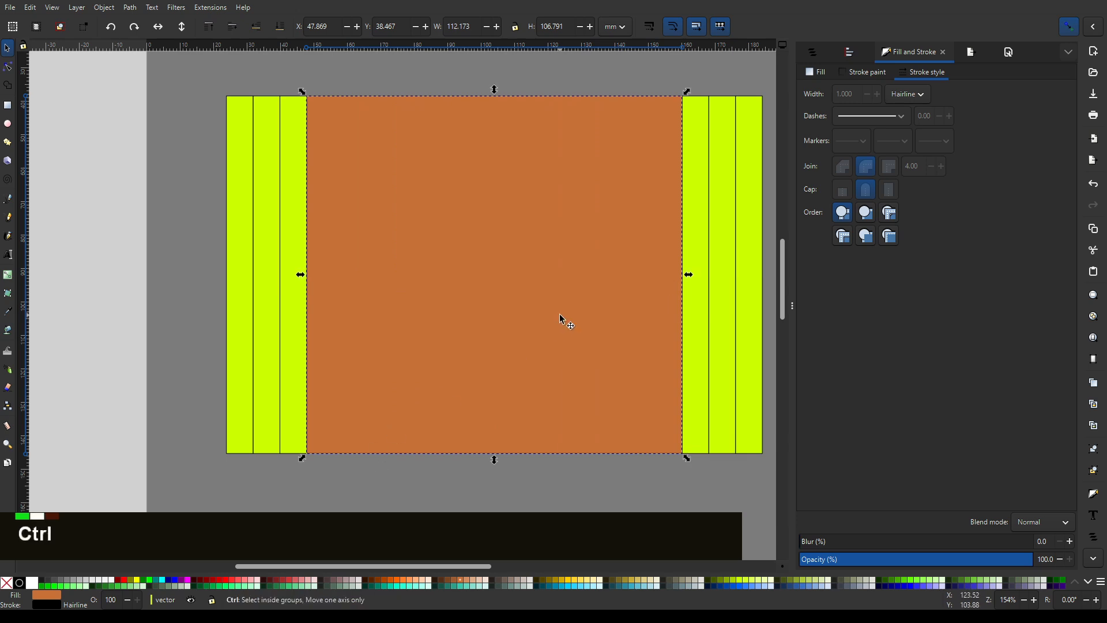
{"action": "scroll", "coordinate": [631, 217], "scroll_direction": "down", "scroll_amount": 2}
{"action": "scroll", "coordinate": [646, 217], "scroll_direction": "up", "scroll_amount": 1}
{"action": "left_click", "coordinate": [481, 185]}
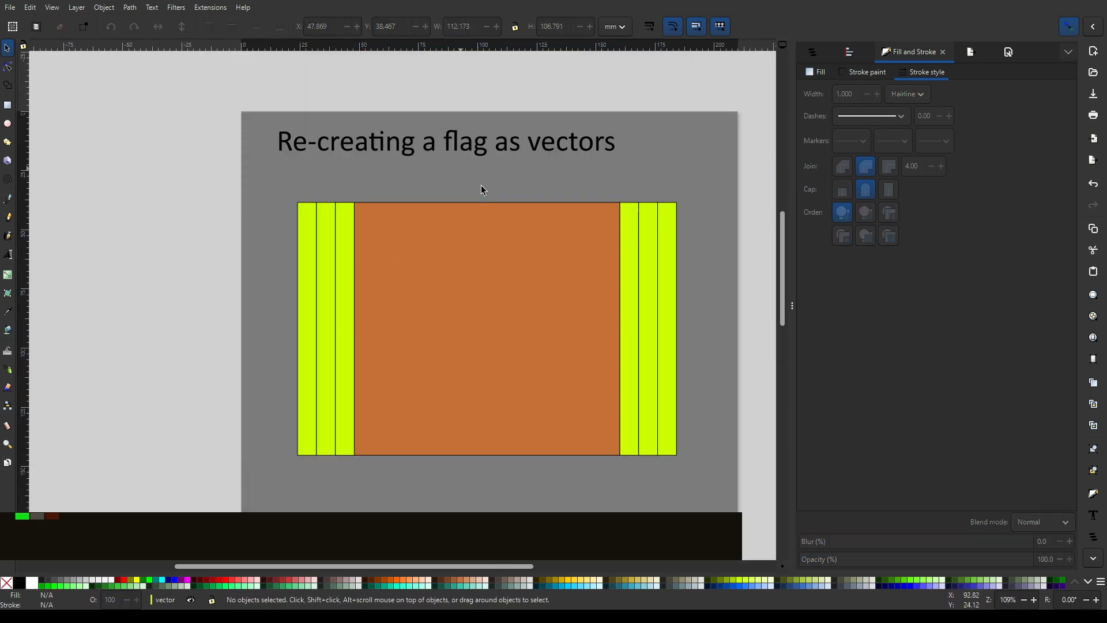
- Give the central orange rectangle a red stroke and remove its fill
{"action": "left_click", "coordinate": [511, 296]}
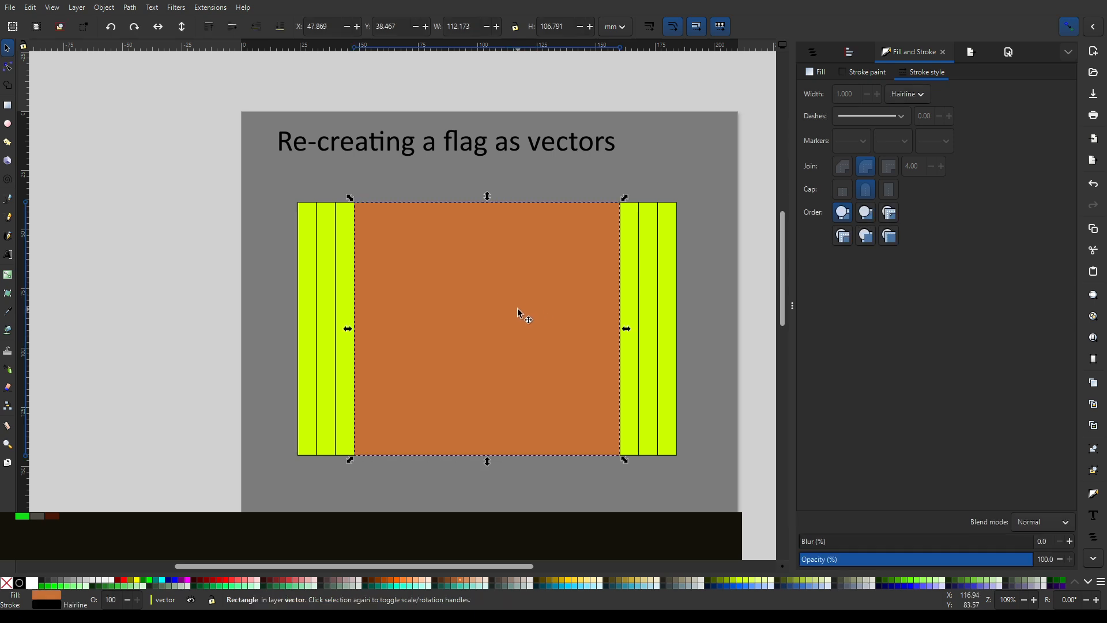
{"action": "left_click", "coordinate": [229, 580], "text": "shift"}
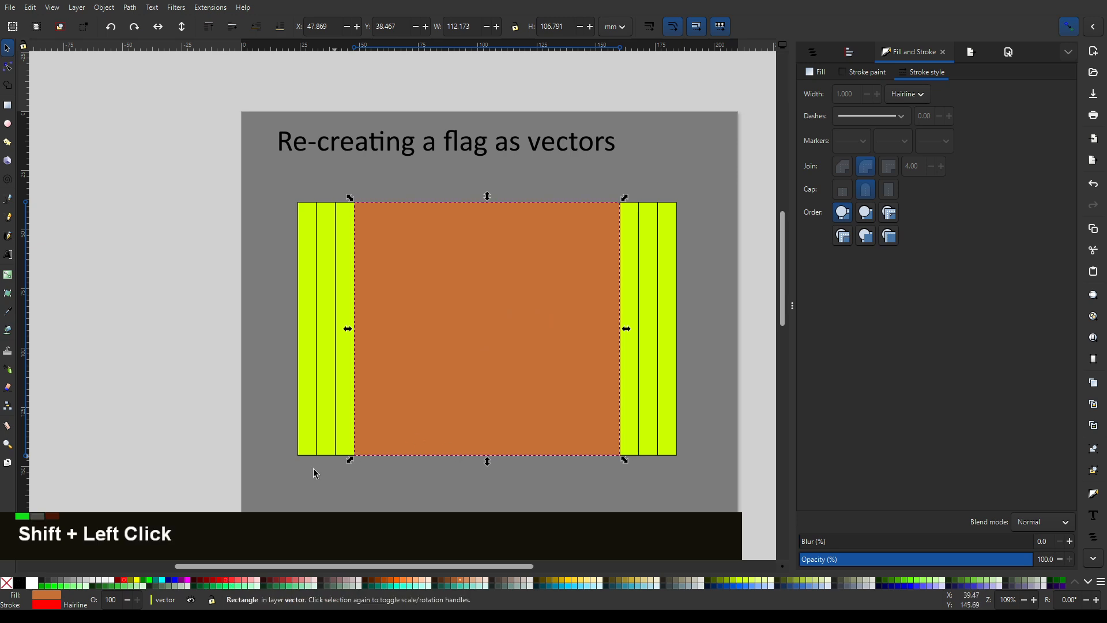
{"action": "left_click", "coordinate": [7, 582]}
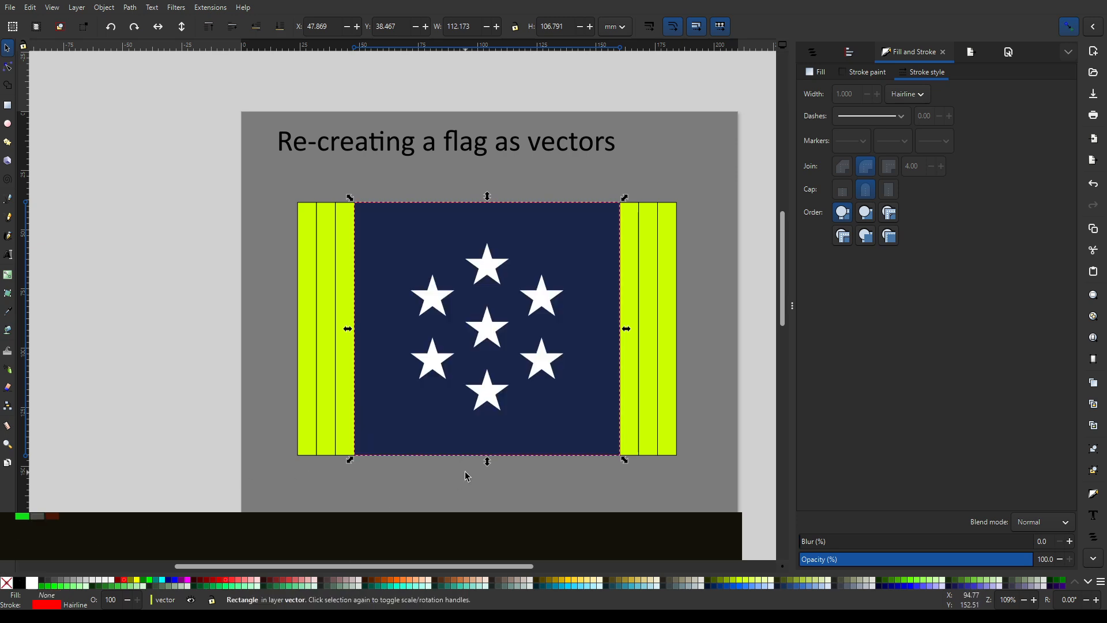
{"action": "scroll", "coordinate": [482, 490], "scroll_direction": "up", "scroll_amount": 4, "text": "ctrl"}
{"action": "middle_click", "coordinate": [737, 459]}
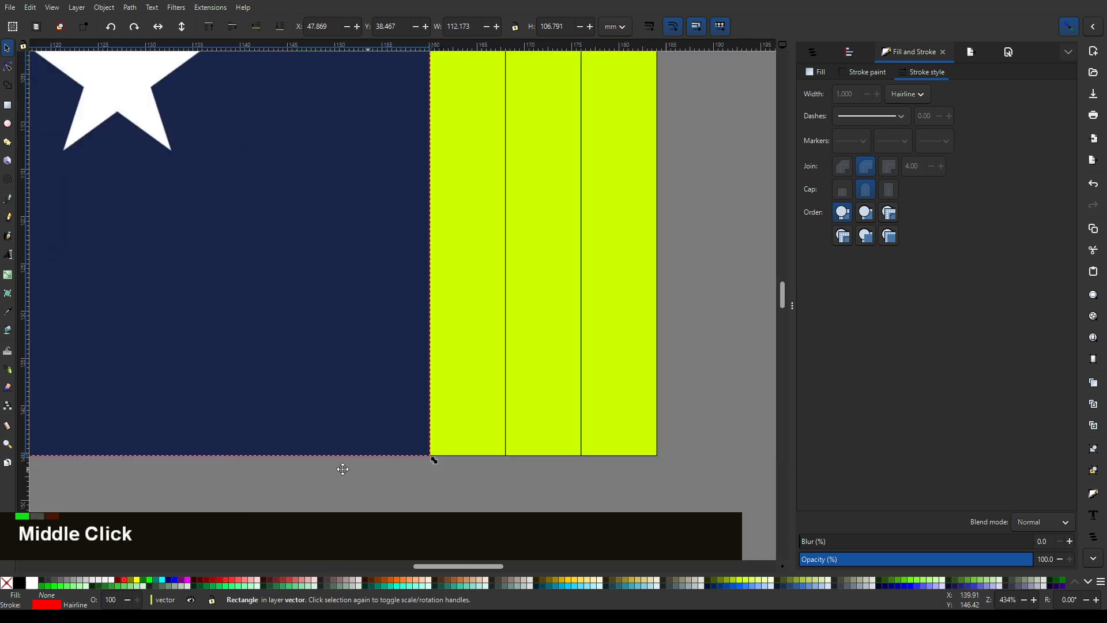
{"action": "scroll", "coordinate": [314, 431], "scroll_direction": "down", "scroll_amount": 3, "text": "ctrl"}
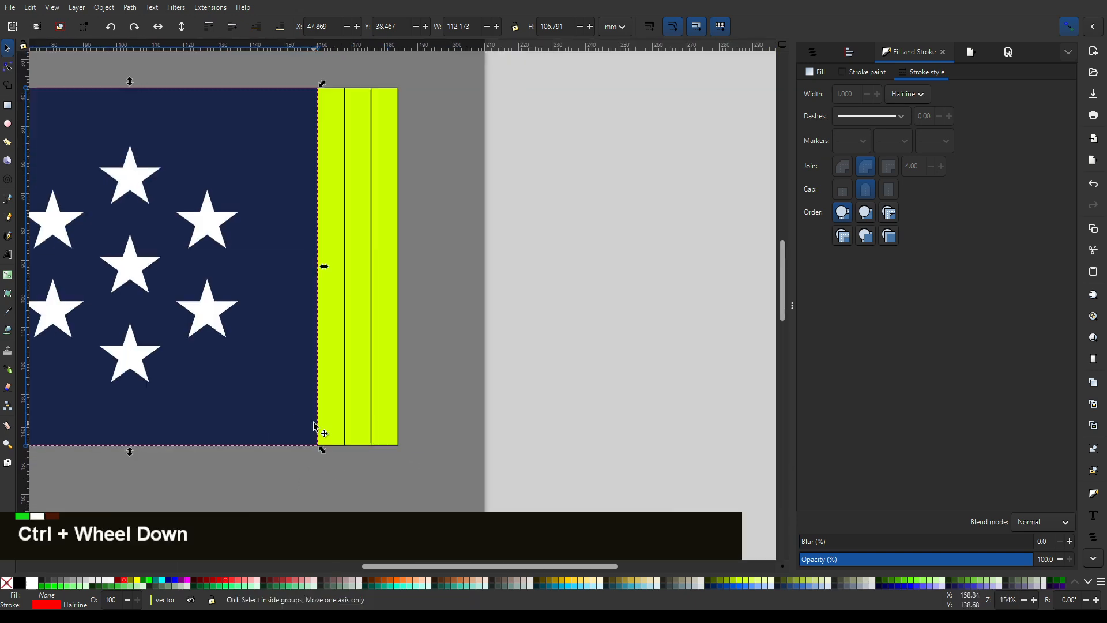
{"action": "left_click", "coordinate": [233, 466]}
{"action": "middle_click", "coordinate": [155, 483]}
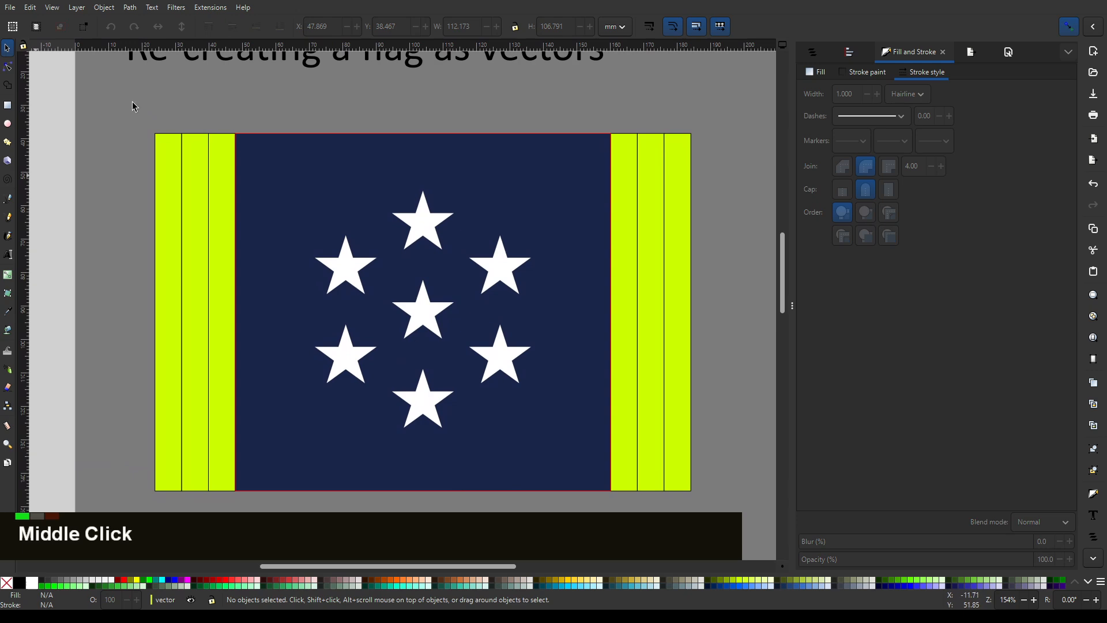
- Activate the Star tool, lower the corner count to 2 and reset the star settings to their defaults
{"action": "left_click", "coordinate": [8, 144]}
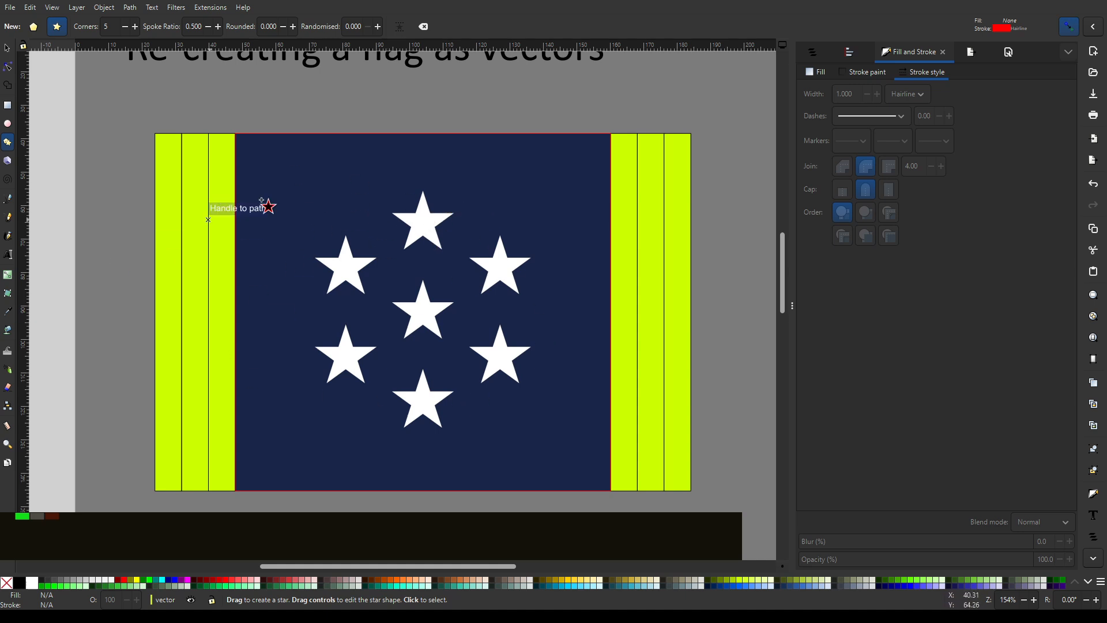
{"action": "left_click_drag", "start_coordinate": [393, 164], "coordinate": [460, 251]}
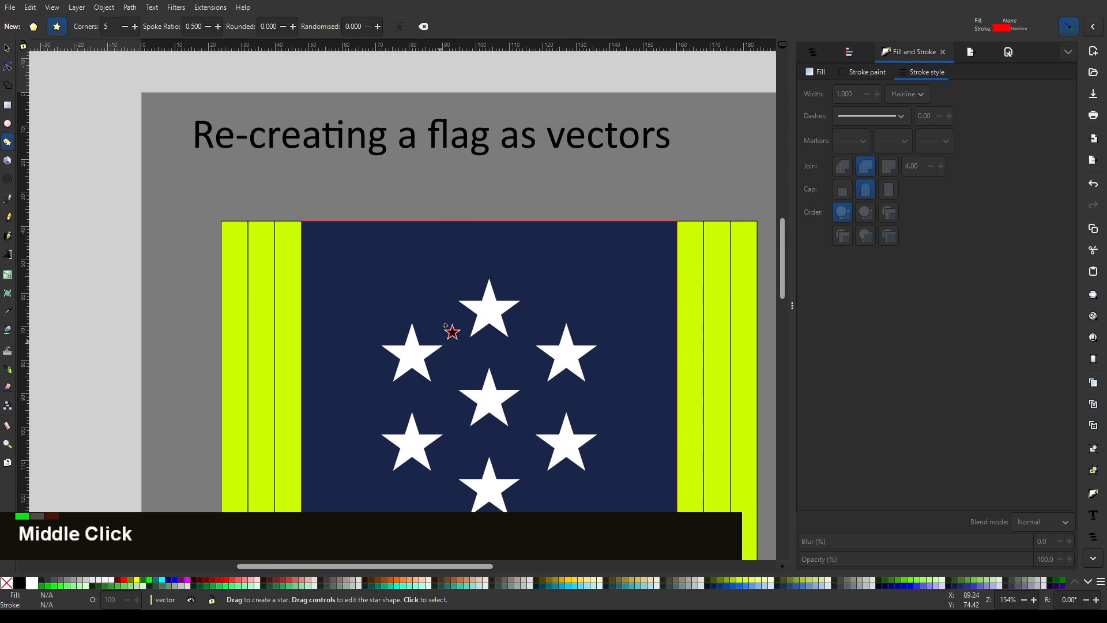
{"action": "scroll", "coordinate": [382, 174], "scroll_direction": "down", "scroll_amount": 2, "text": "ctrl"}
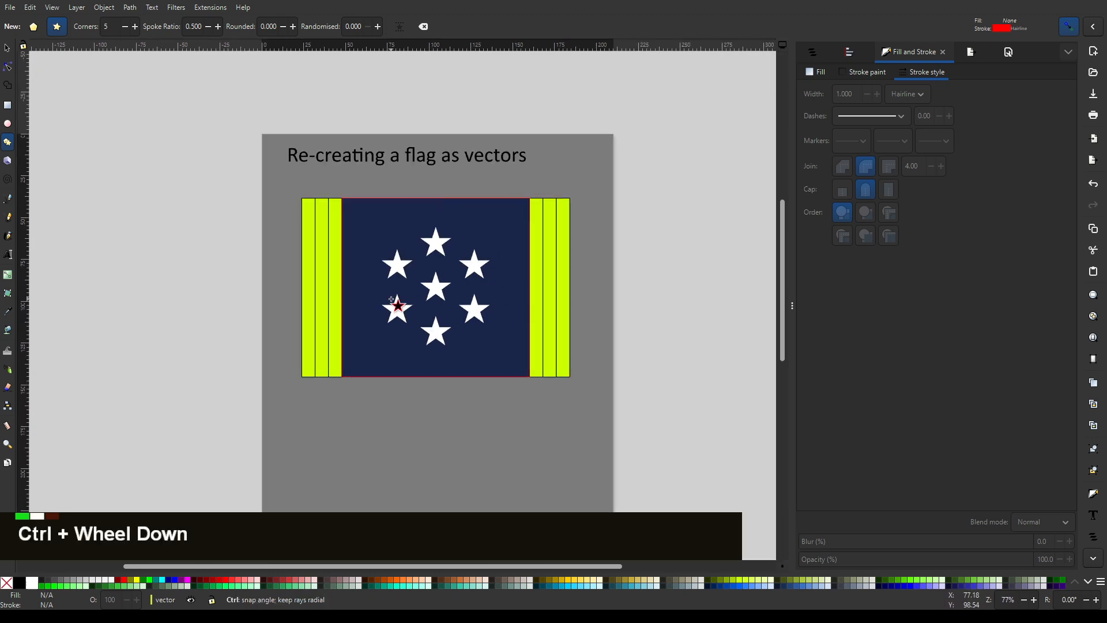
{"action": "scroll", "coordinate": [392, 300], "scroll_direction": "up", "scroll_amount": 2, "text": "ctrl"}
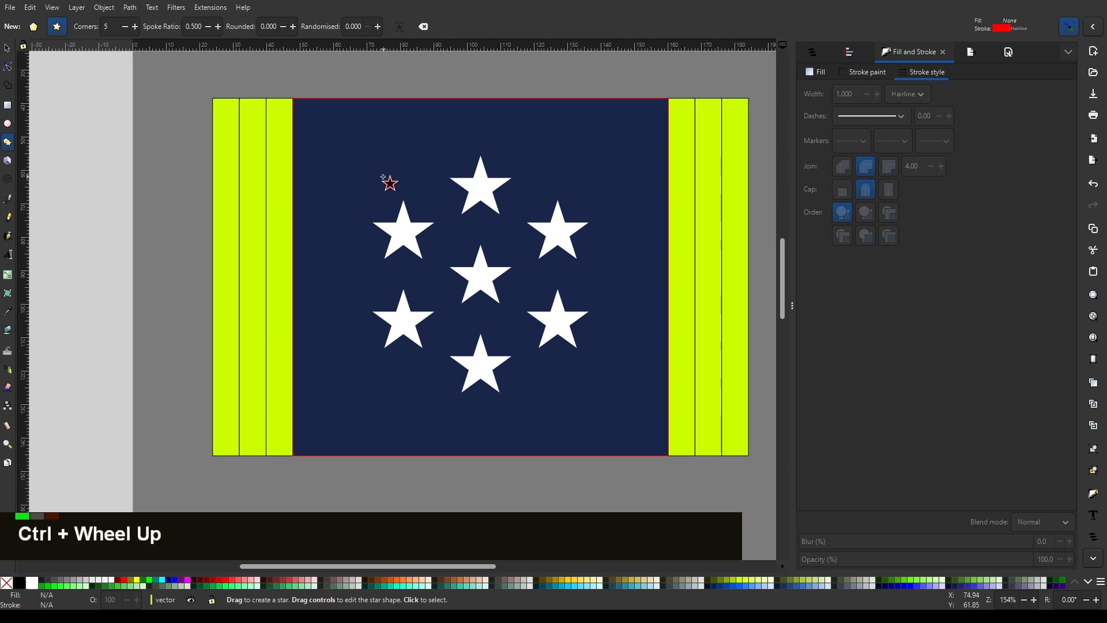
{"action": "double_click", "coordinate": [126, 30]}
{"action": "double_click", "coordinate": [126, 31]}
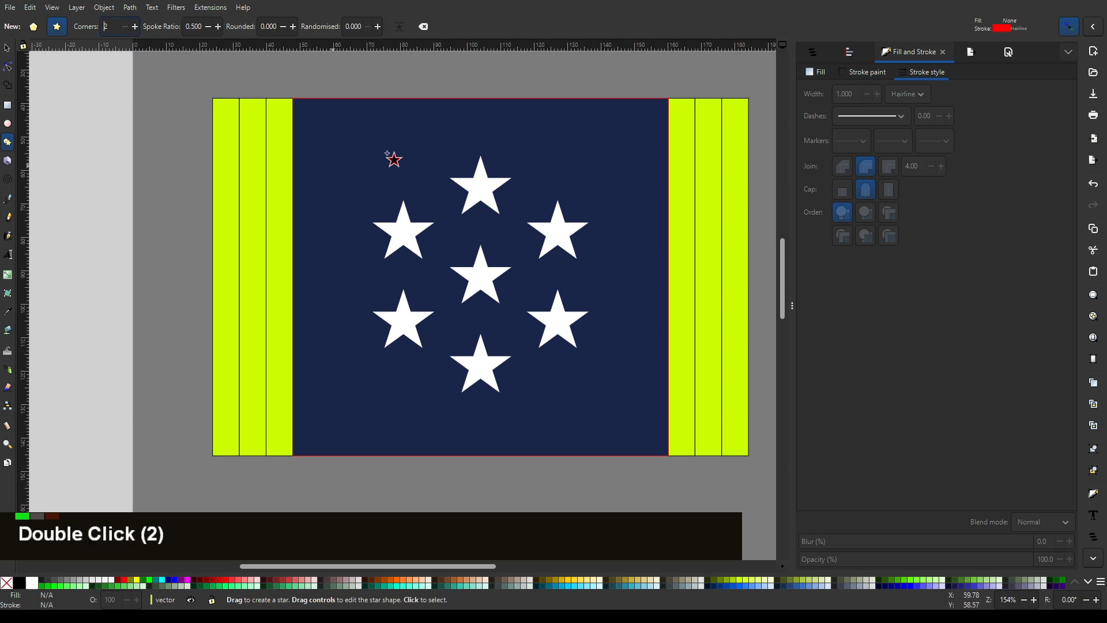
{"action": "left_click", "coordinate": [424, 29]}
{"action": "double_click", "coordinate": [425, 29]}
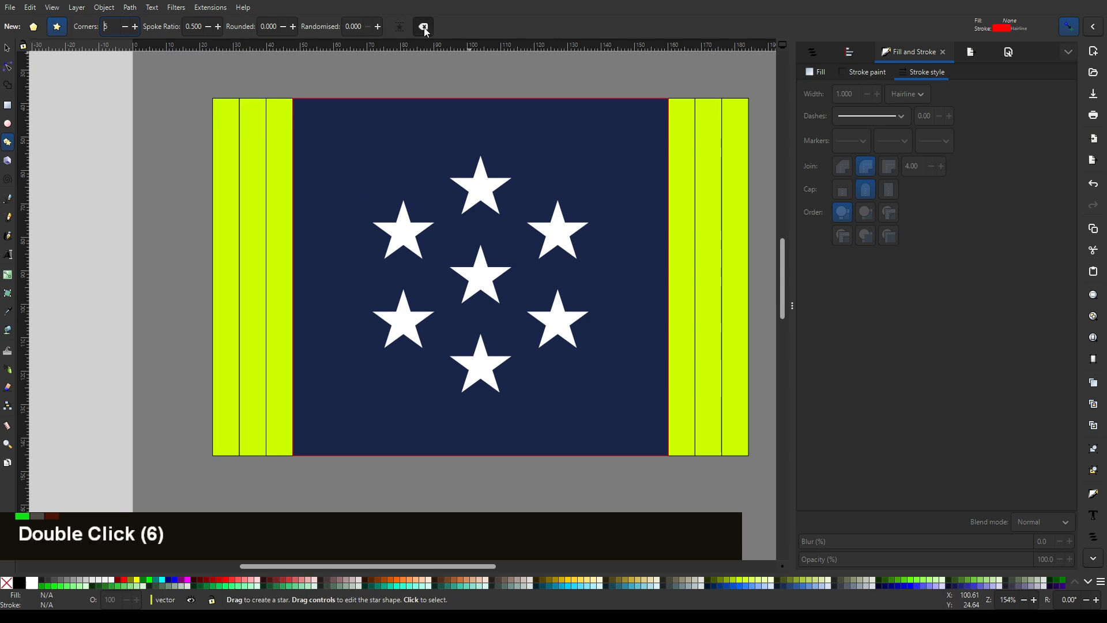
{"action": "double_click", "coordinate": [424, 28]}
{"action": "double_click", "coordinate": [425, 29]}
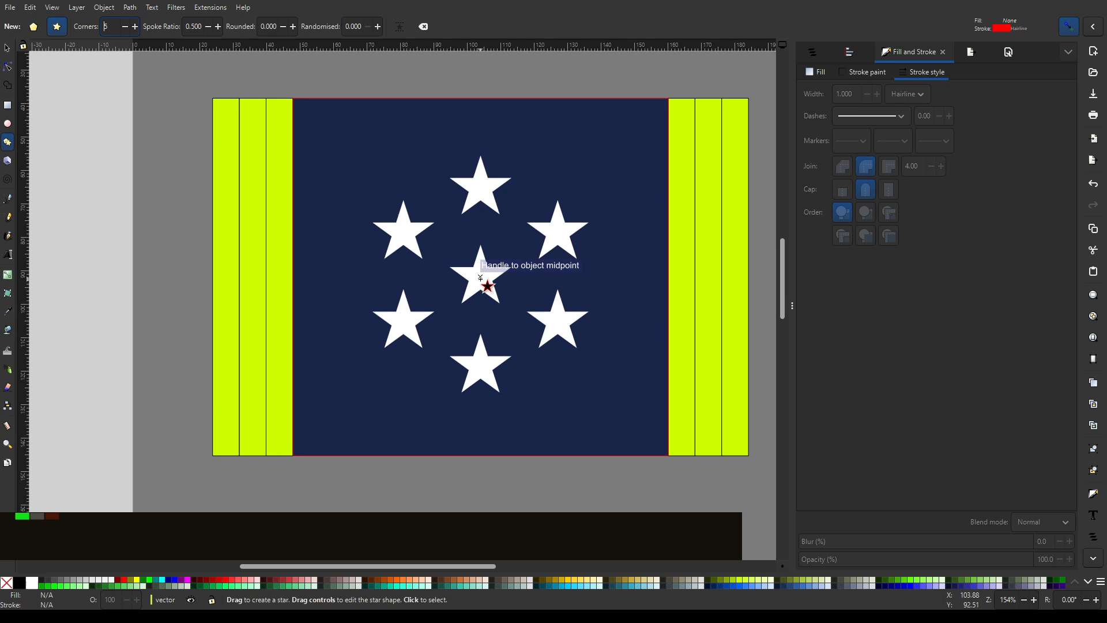
- Draw a red-outlined five-pointed star about 22.5 × 22.1 mm, centred on the flag's middle star
{"action": "left_click_drag", "start_coordinate": [480, 278], "coordinate": [502, 312]}
{"action": "scroll", "coordinate": [525, 263], "scroll_direction": "up", "scroll_amount": 1}
{"action": "scroll", "coordinate": [525, 263], "scroll_direction": "up", "scroll_amount": 1}
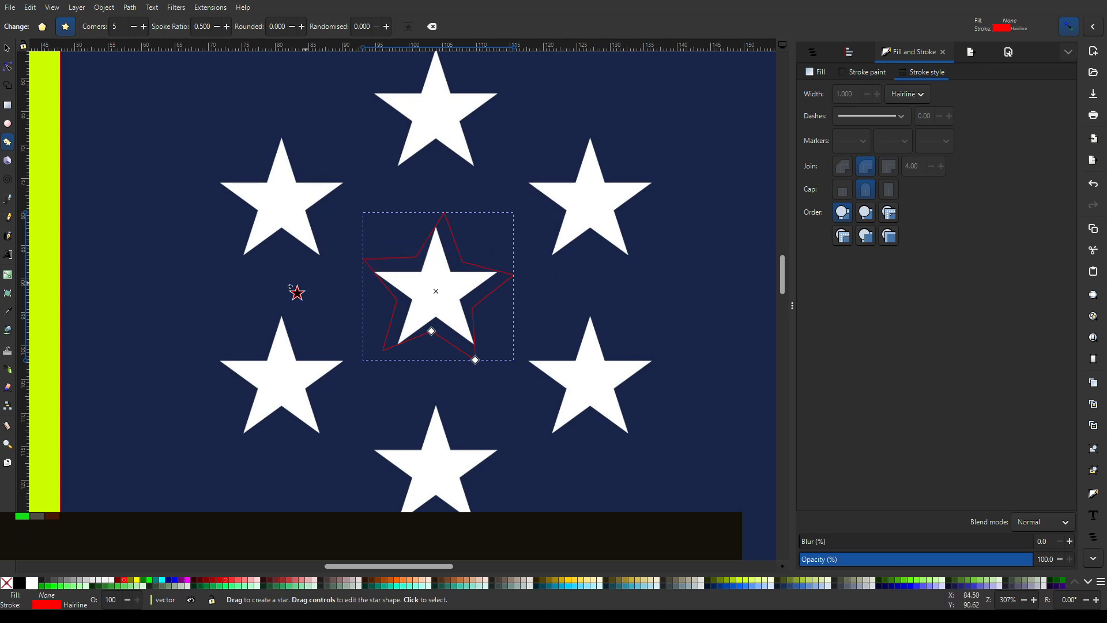
- Align the drawn star upright so that one tip points straight up
{"action": "left_click", "coordinate": [7, 48]}
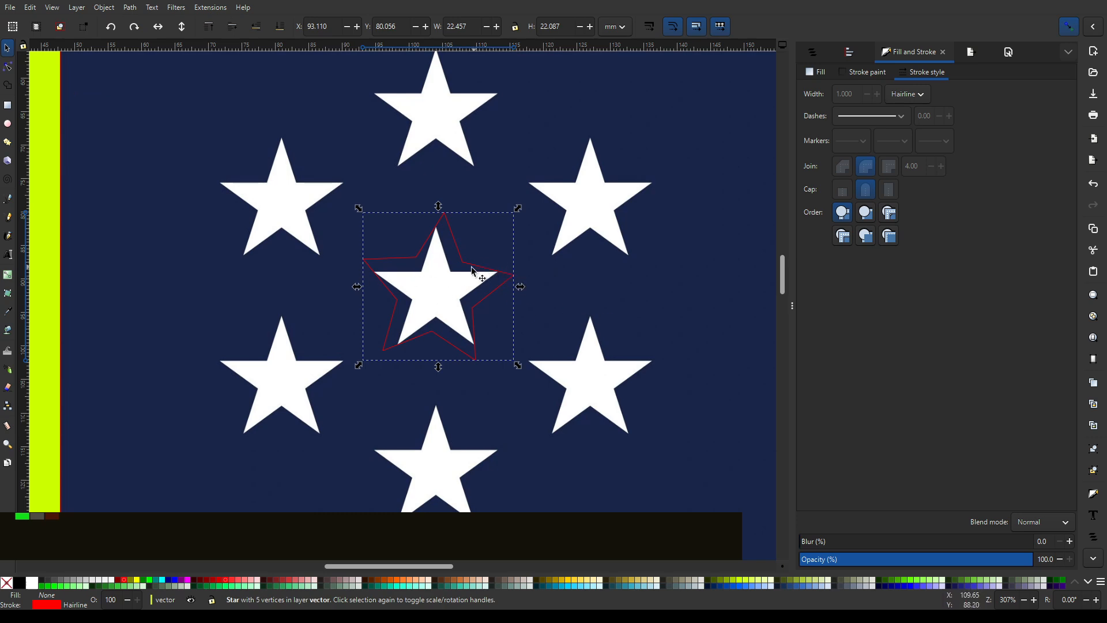
{"action": "key", "text": "F2"}
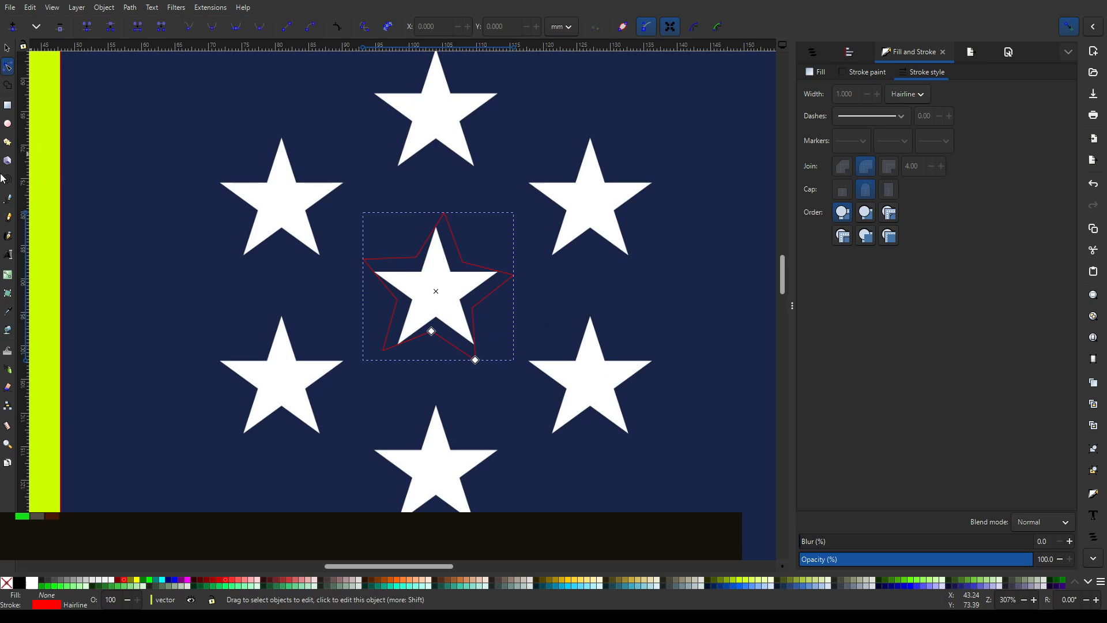
{"action": "left_click", "coordinate": [12, 142]}
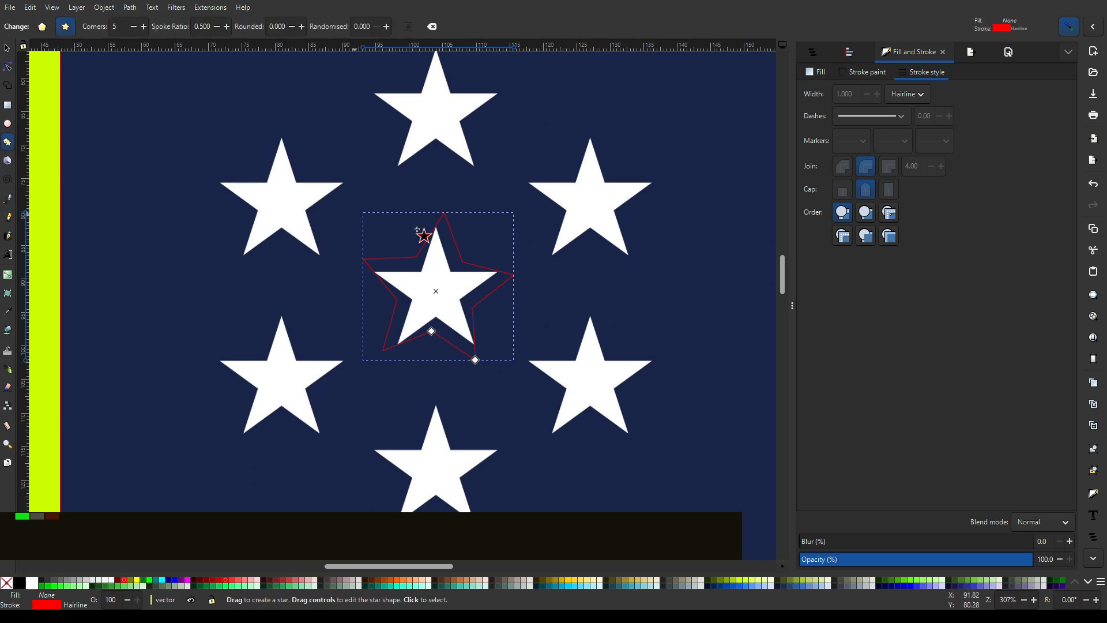
{"action": "left_click", "coordinate": [410, 29]}
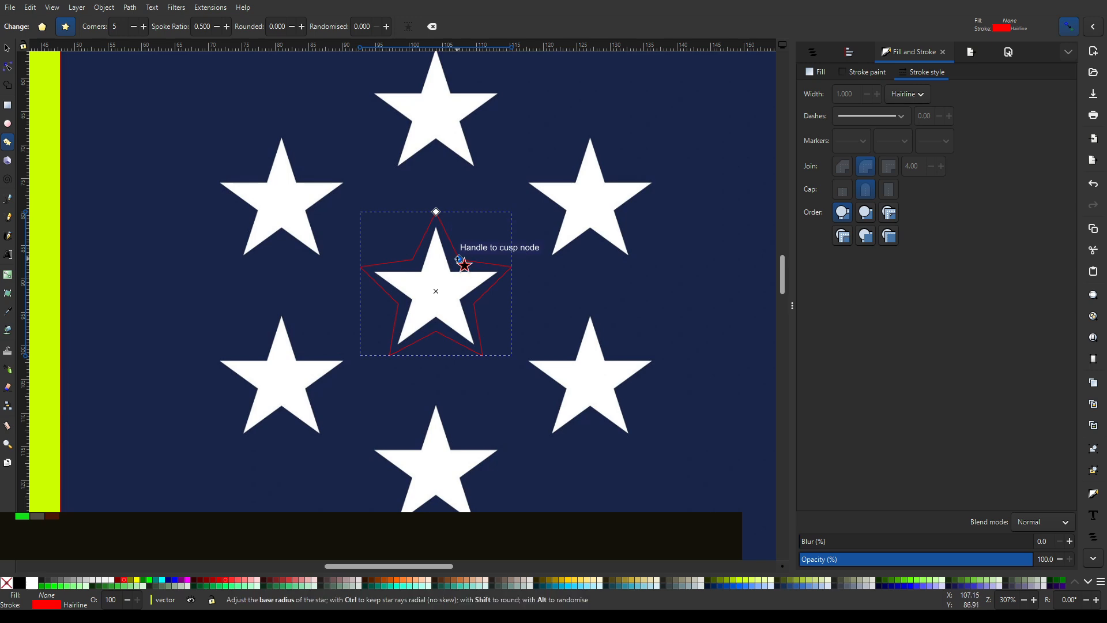
- Try reshaping the star's inner corners and rounding its points, and reset the star settings to their defaults
{"action": "mouse_move", "coordinate": [463, 256]}
{"action": "left_mouse_down"}
{"action": "mouse_move", "coordinate": [475, 249]}
{"action": "mouse_move", "coordinate": [445, 279]}
{"action": "mouse_move", "coordinate": [462, 279]}
{"action": "mouse_move", "coordinate": [458, 262]}
{"action": "left_mouse_up"}
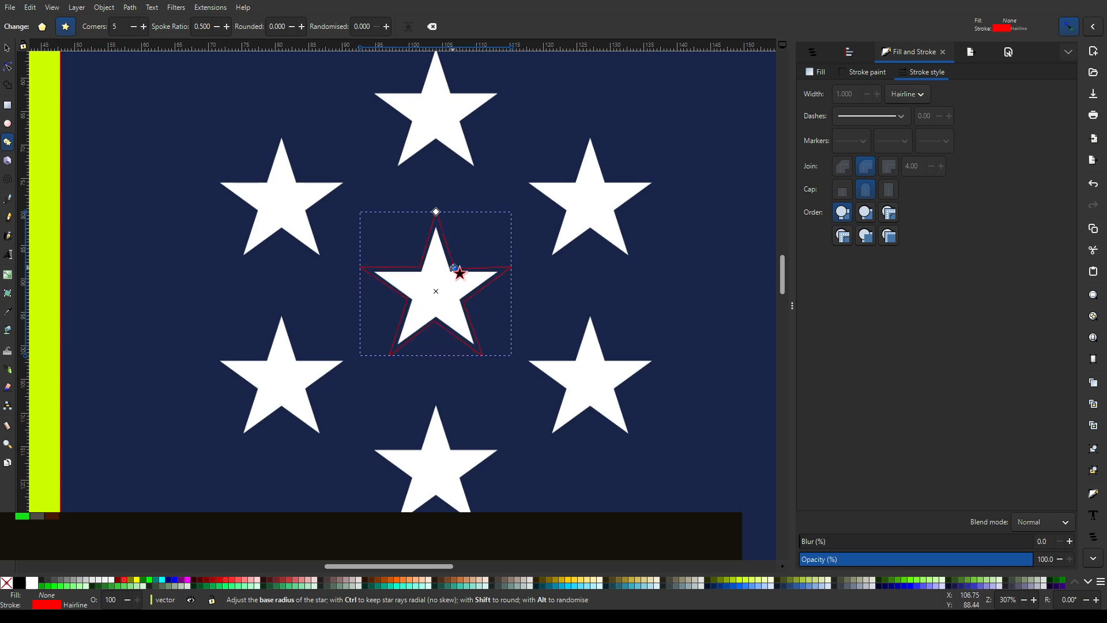
{"action": "mouse_move", "coordinate": [451, 274]}
{"action": "left_mouse_down"}
{"action": "mouse_move", "coordinate": [467, 266]}
{"action": "mouse_move", "coordinate": [476, 278]}
{"action": "mouse_move", "coordinate": [477, 249]}
{"action": "mouse_move", "coordinate": [460, 262]}
{"action": "left_mouse_up"}
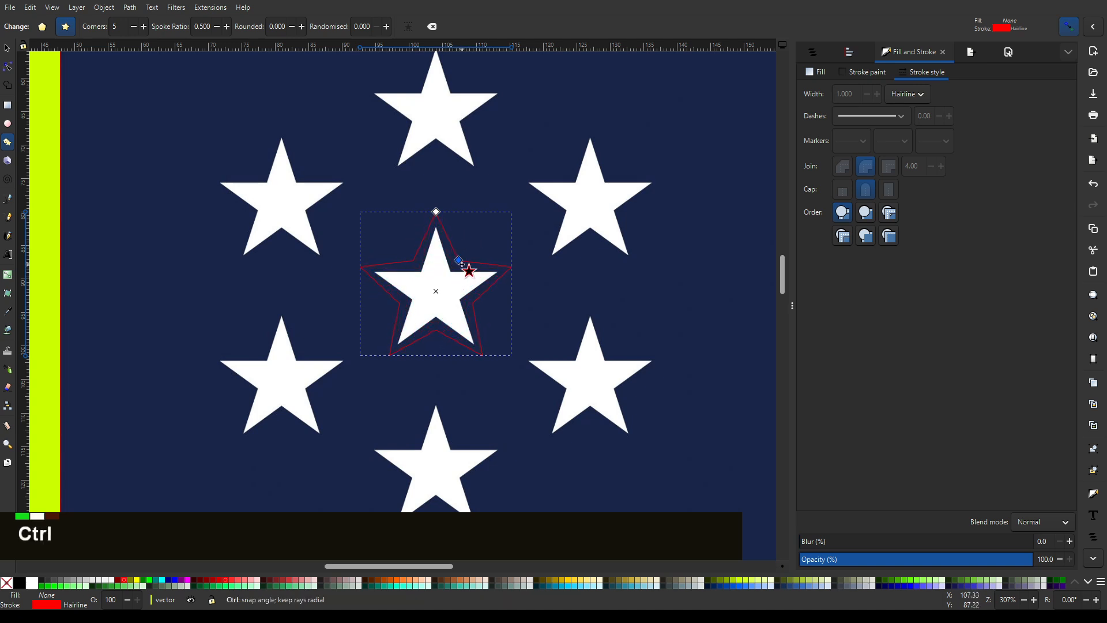
{"action": "mouse_move", "coordinate": [462, 264]}
{"action": "left_mouse_down"}
{"action": "mouse_move", "coordinate": [474, 255]}
{"action": "mouse_move", "coordinate": [452, 270]}
{"action": "mouse_move", "coordinate": [469, 248]}
{"action": "mouse_move", "coordinate": [452, 282]}
{"action": "mouse_move", "coordinate": [472, 251]}
{"action": "left_mouse_up"}
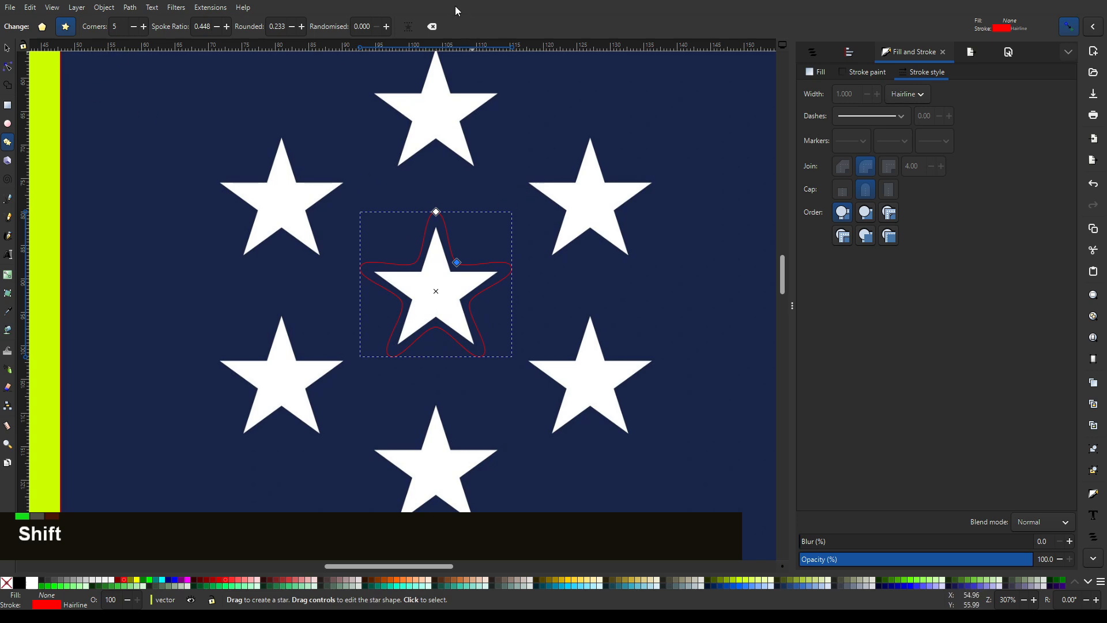
{"action": "left_click", "coordinate": [433, 27]}
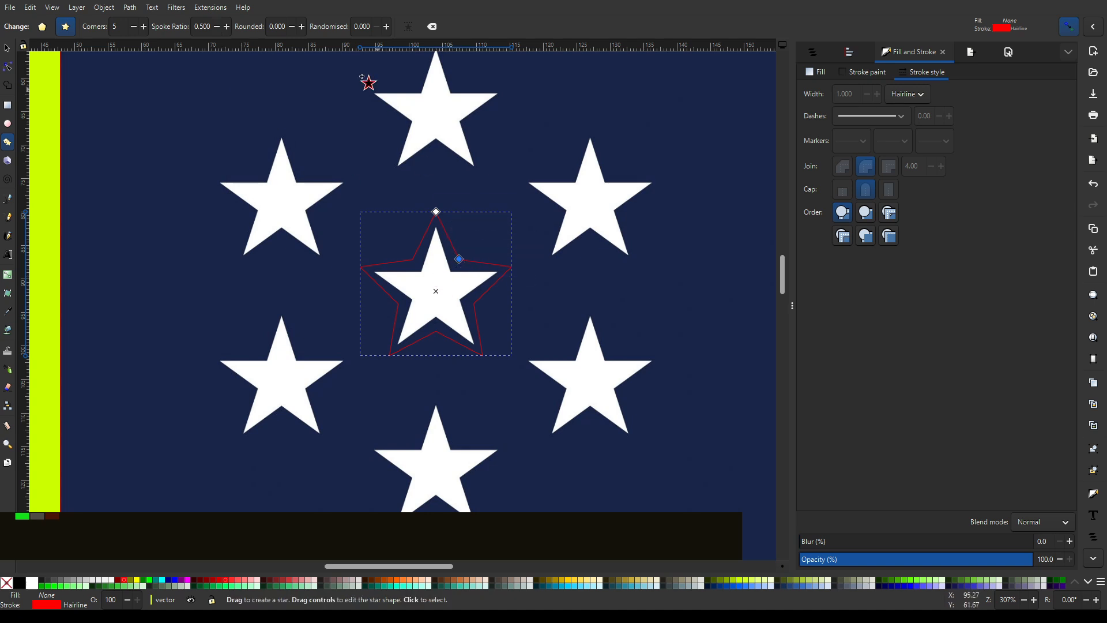
- Set the star's spoke ratio to 0.380, levelling its side arms against a horizontal guide at 88.19 mm
{"action": "scroll", "coordinate": [435, 286], "scroll_direction": "up", "scroll_amount": 3, "text": "ctrl"}
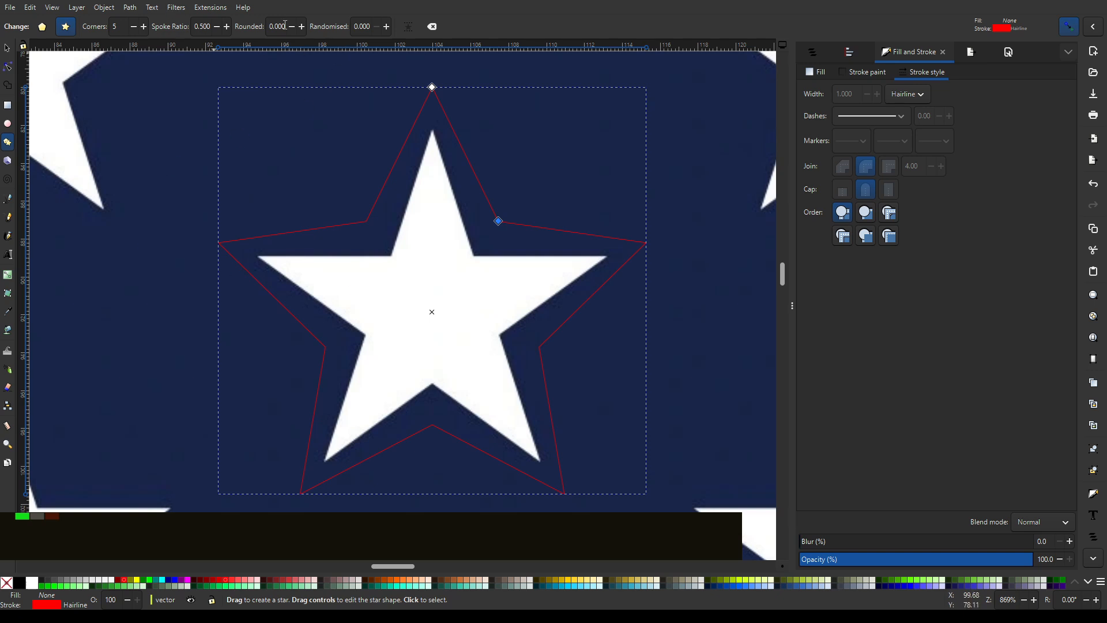
{"action": "triple_click", "coordinate": [216, 27]}
{"action": "triple_click", "coordinate": [216, 27]}
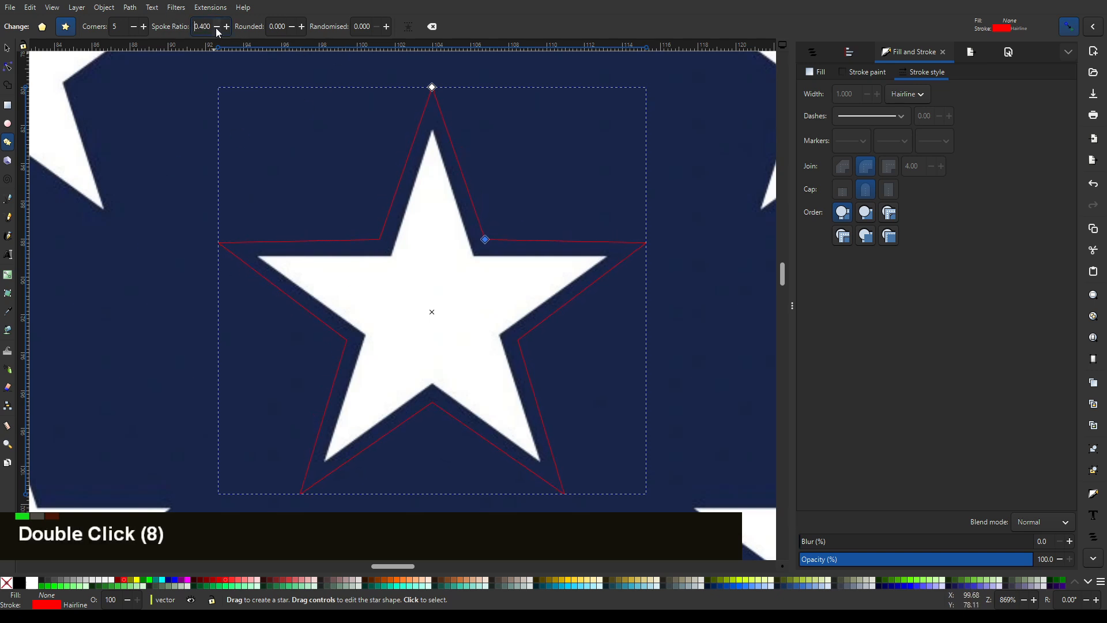
{"action": "left_click", "coordinate": [216, 27]}
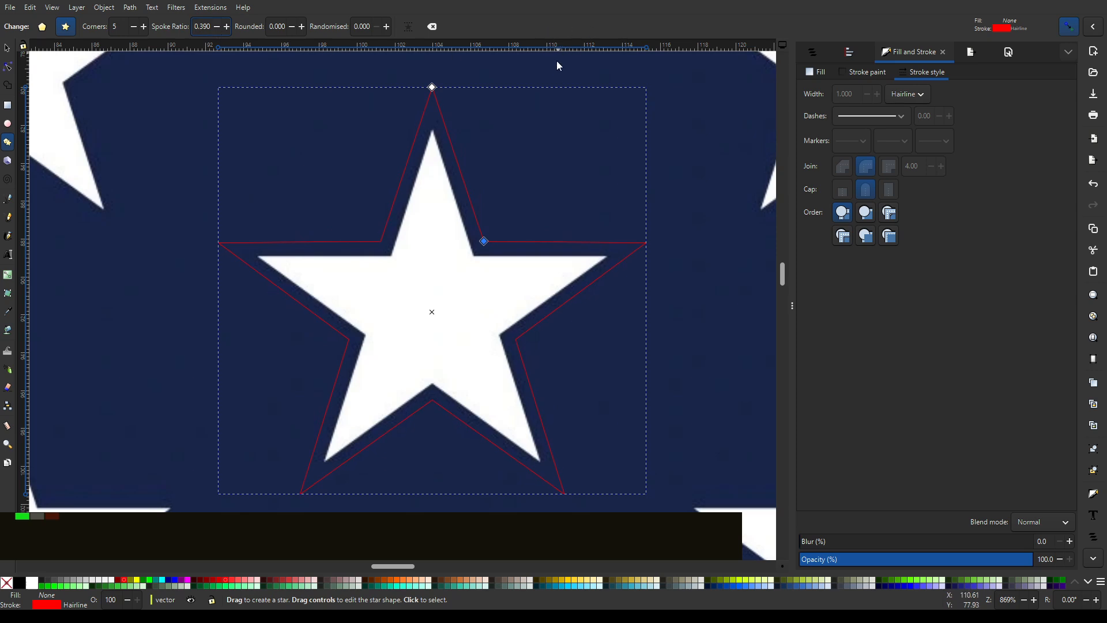
{"action": "left_click_drag", "start_coordinate": [556, 210], "coordinate": [654, 241]}
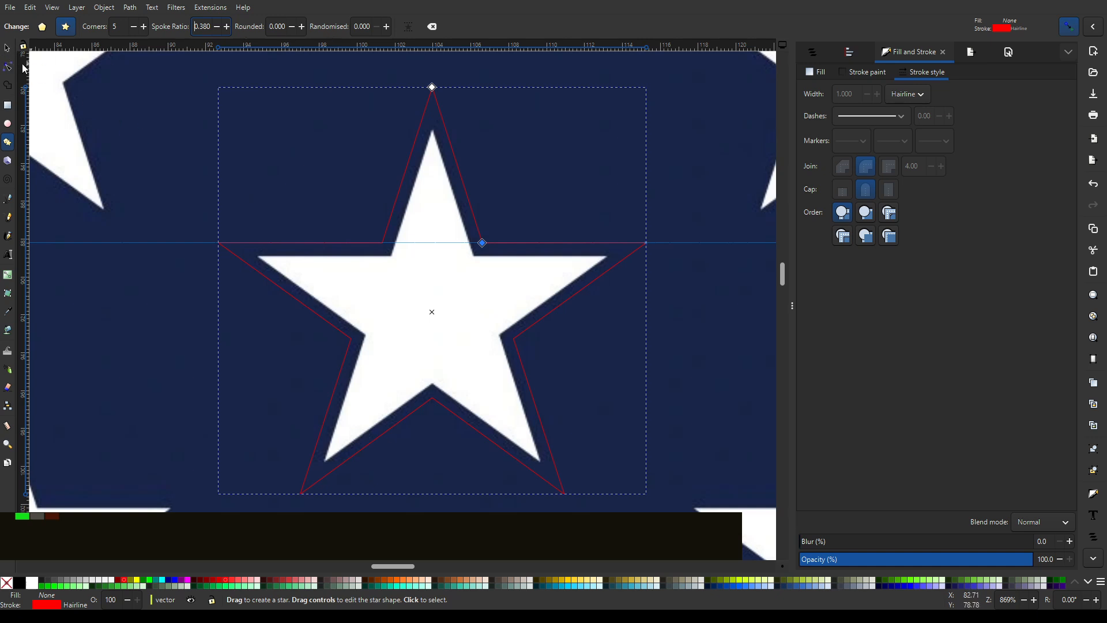
- Fill the star with gold #C8AB37 and delete the horizontal guide
{"action": "left_click", "coordinate": [8, 49]}
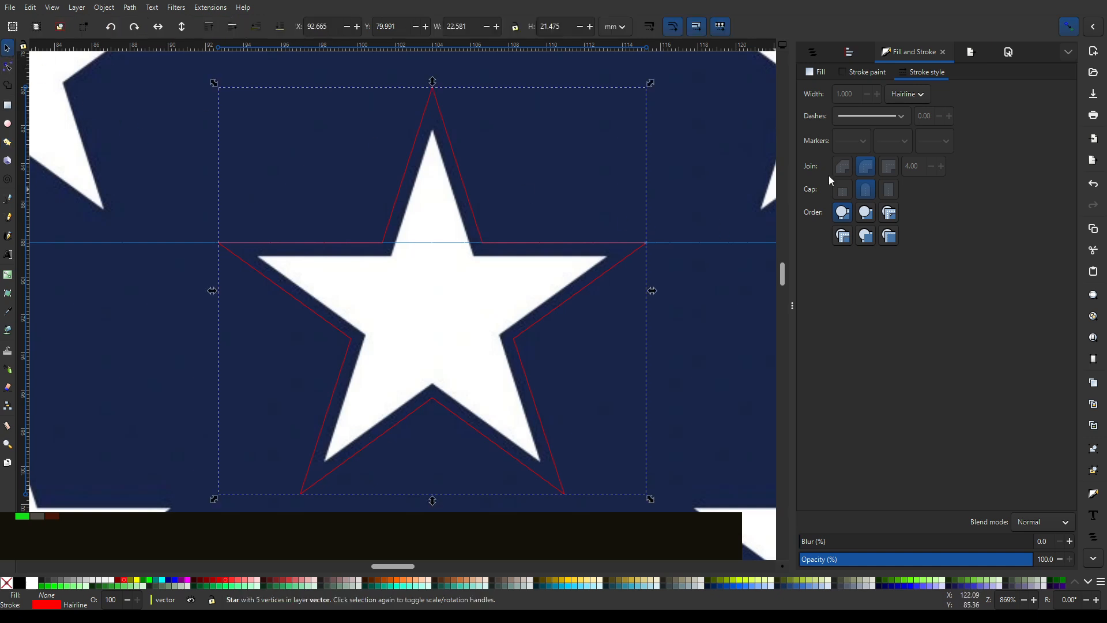
{"action": "left_click", "coordinate": [635, 586]}
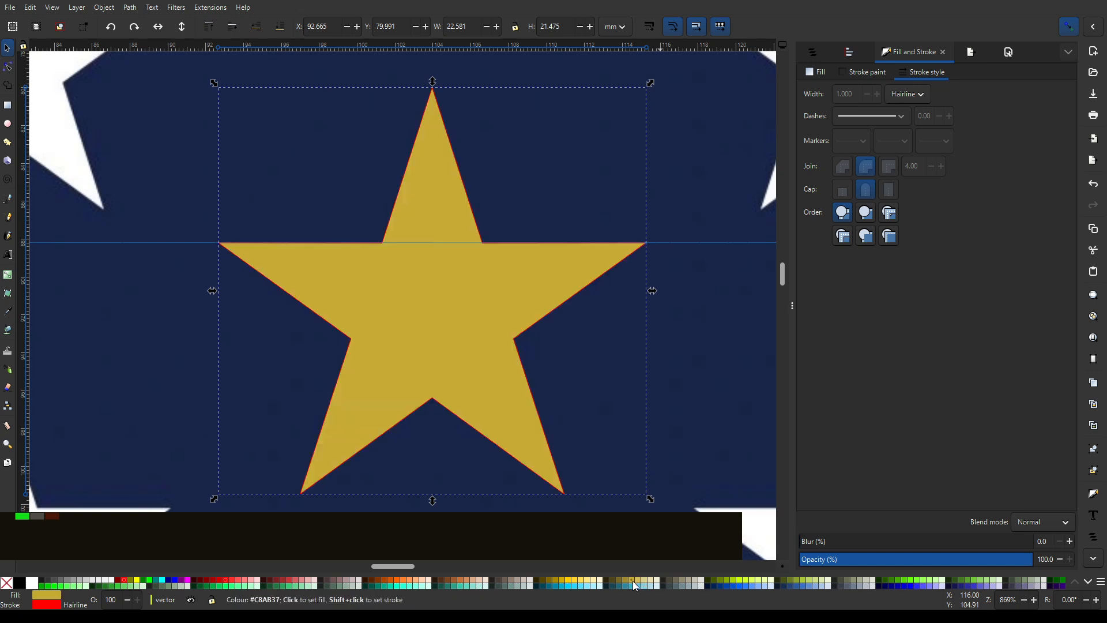
{"action": "left_click_drag", "start_coordinate": [432, 82], "coordinate": [435, 104]}
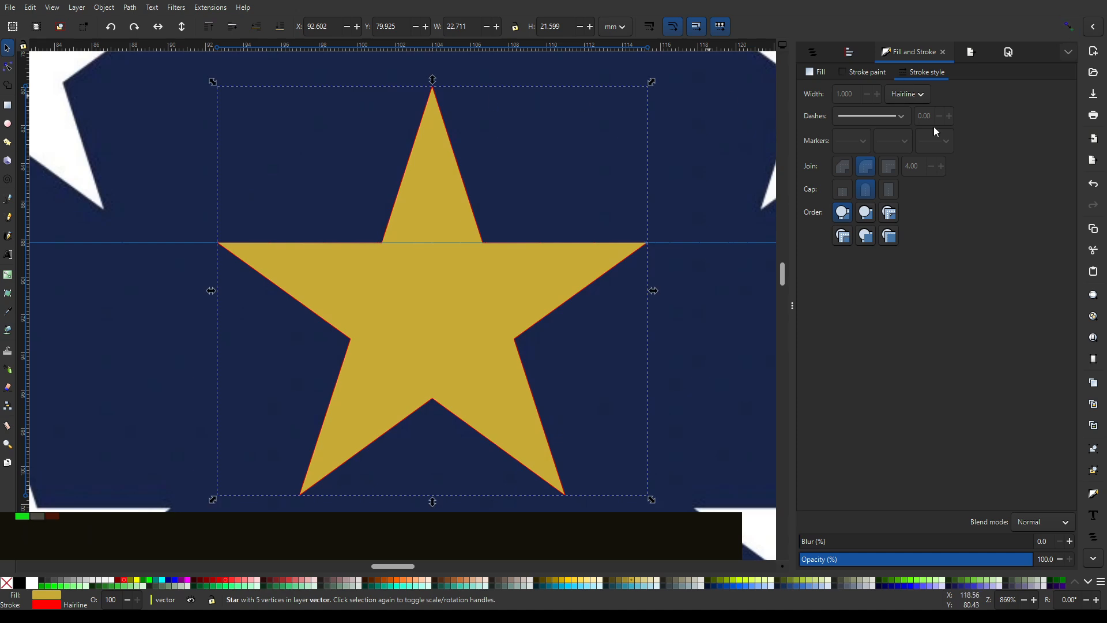
{"action": "key", "text": "Delete"}
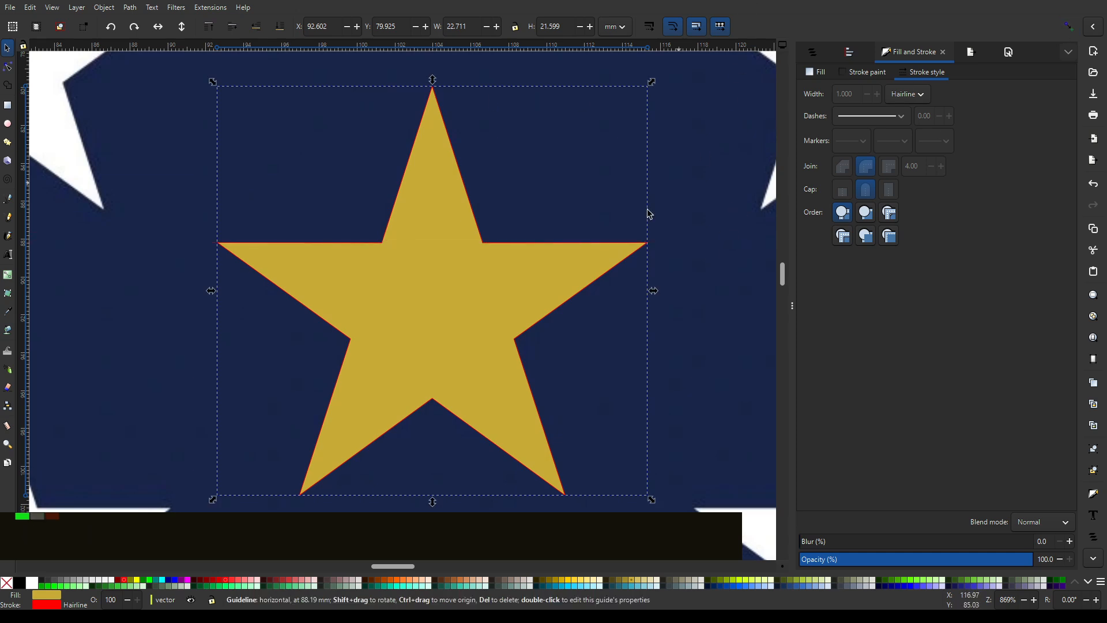
- Scale the gold star proportionally to about 18.4 × 17.5 mm and nudge it to cover the flag's middle white star
{"action": "left_click_drag", "start_coordinate": [435, 81], "coordinate": [437, 127]}
{"action": "scroll", "coordinate": [438, 296], "scroll_direction": "up", "scroll_amount": 2}
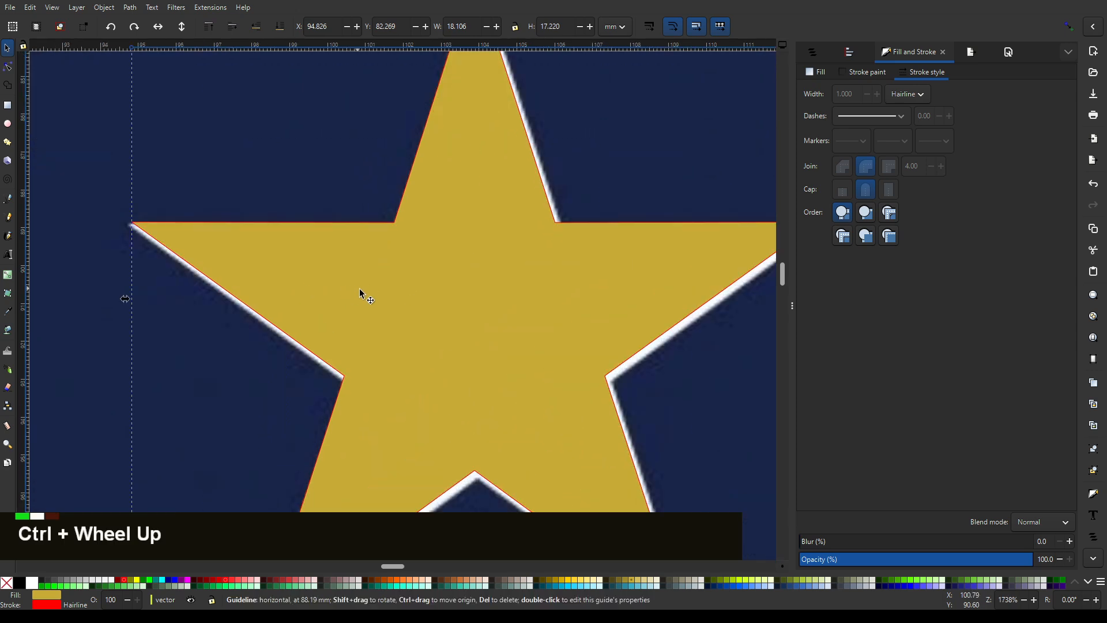
{"action": "left_click_drag", "start_coordinate": [372, 295], "coordinate": [375, 300]}
{"action": "scroll", "coordinate": [462, 279], "scroll_direction": "down", "scroll_amount": 2}
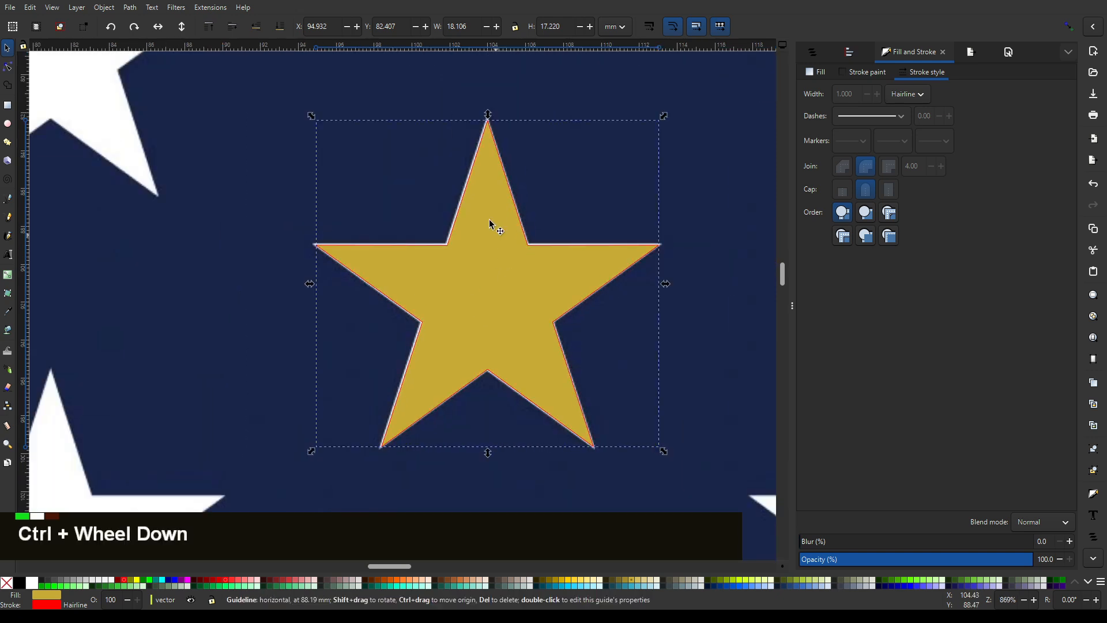
{"action": "left_click_drag", "start_coordinate": [490, 113], "coordinate": [491, 112]}
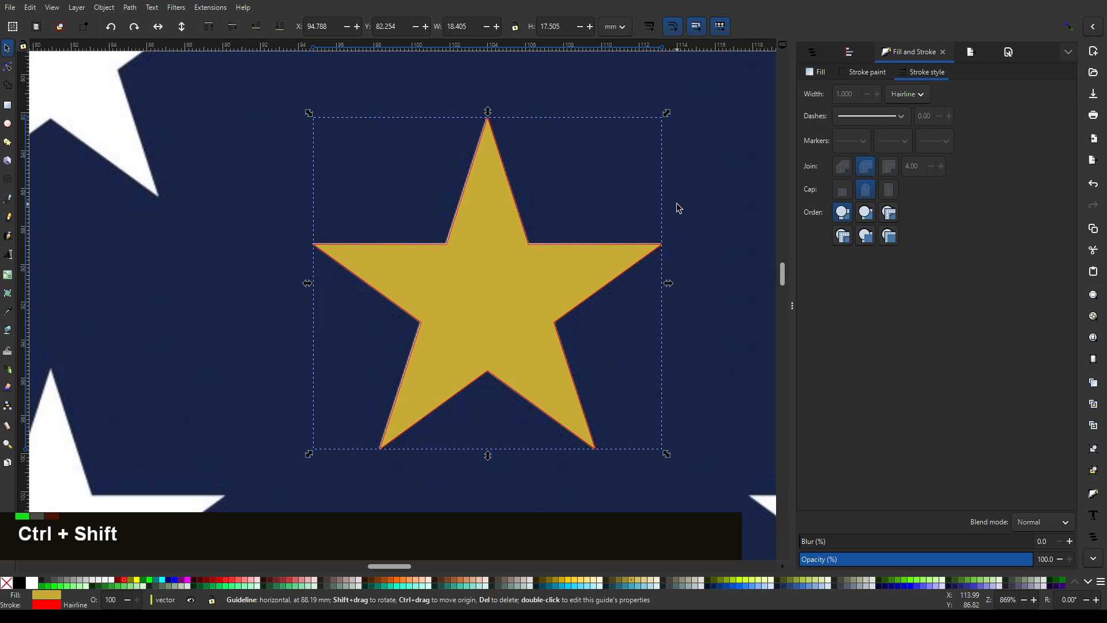
- Duplicate the gold star and move the copy straight up over the topmost white star
{"action": "scroll", "coordinate": [695, 230], "scroll_direction": "down", "scroll_amount": 6}
{"action": "middle_click", "coordinate": [749, 201]}
{"action": "scroll", "coordinate": [537, 266], "scroll_direction": "up", "scroll_amount": 2, "text": "ctrl"}
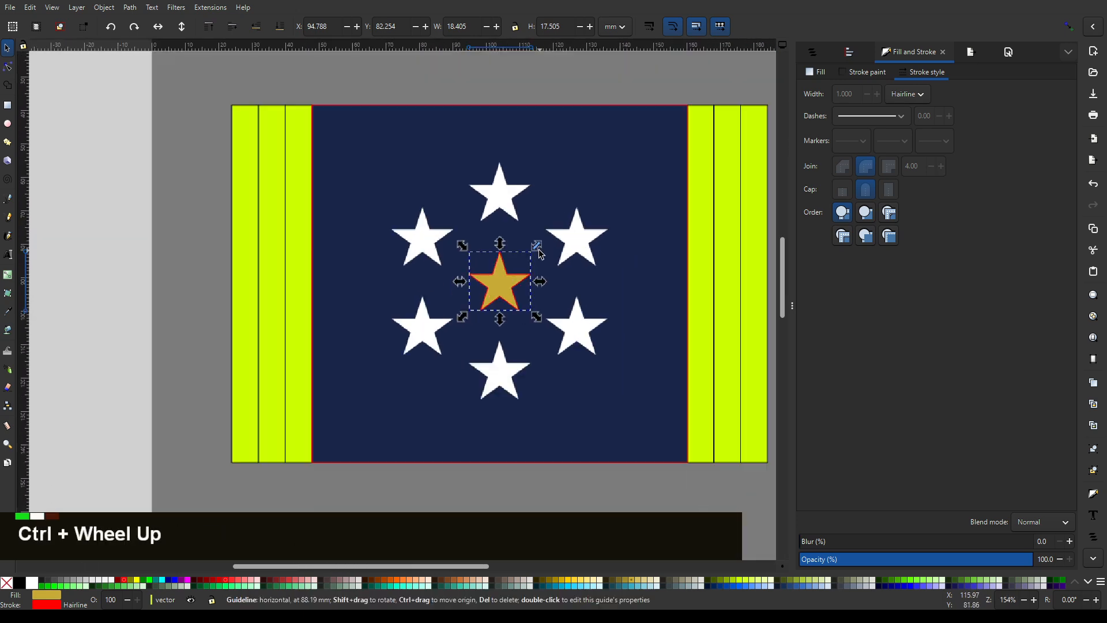
{"action": "scroll", "coordinate": [534, 283], "scroll_direction": "up", "scroll_amount": 2, "text": "ctrl"}
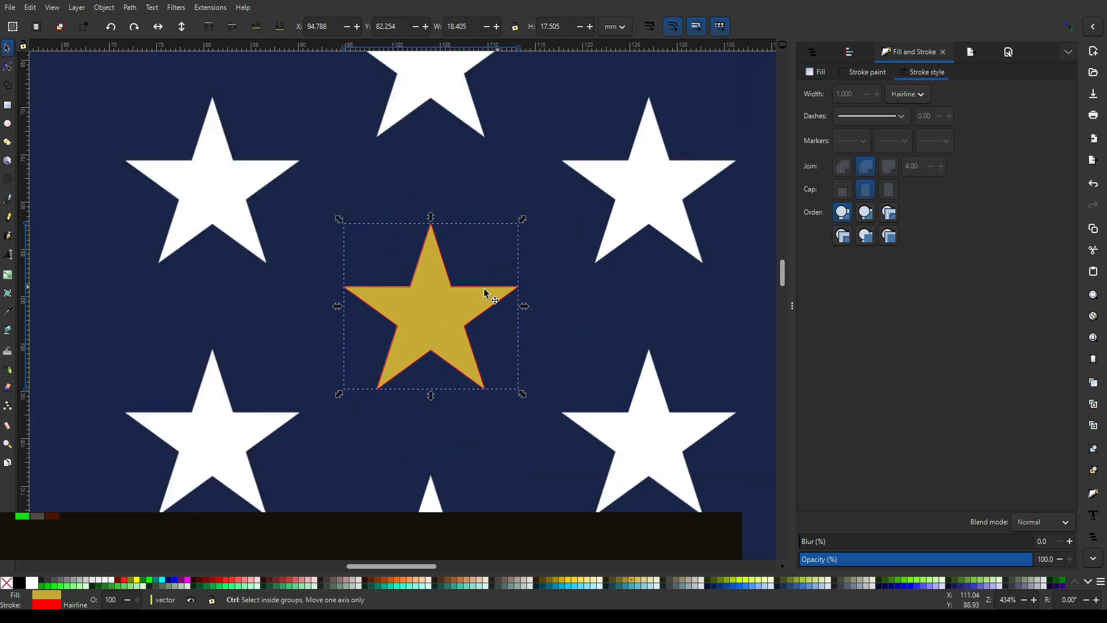
{"action": "key", "text": "ctrl+d"}
{"action": "left_click", "coordinate": [433, 330], "text": "ctrl"}
{"action": "left_click_drag", "start_coordinate": [433, 329], "coordinate": [465, 365]}
- Place another copy of the gold star exactly over the lowest white star, at Y 108.841 mm
{"action": "scroll", "coordinate": [482, 139], "scroll_direction": "down", "scroll_amount": 2, "text": "ctrl"}
{"action": "key", "text": "ctrl+d"}
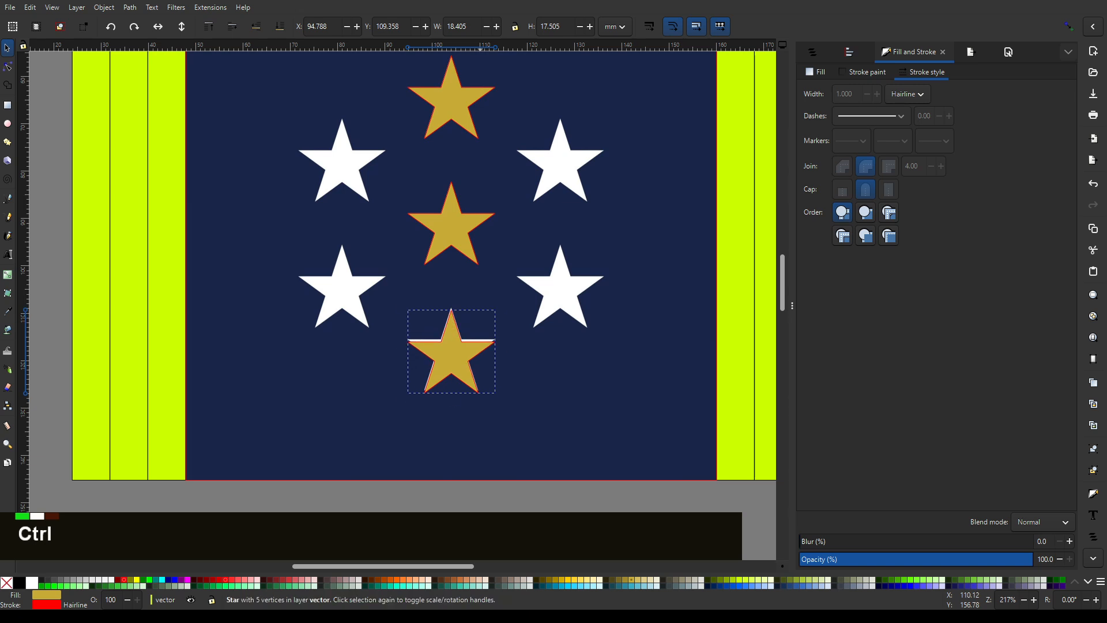
{"action": "scroll", "coordinate": [466, 372], "scroll_direction": "up", "scroll_amount": 3, "text": "ctrl"}
{"action": "left_click_drag", "start_coordinate": [439, 324], "coordinate": [439, 315]}
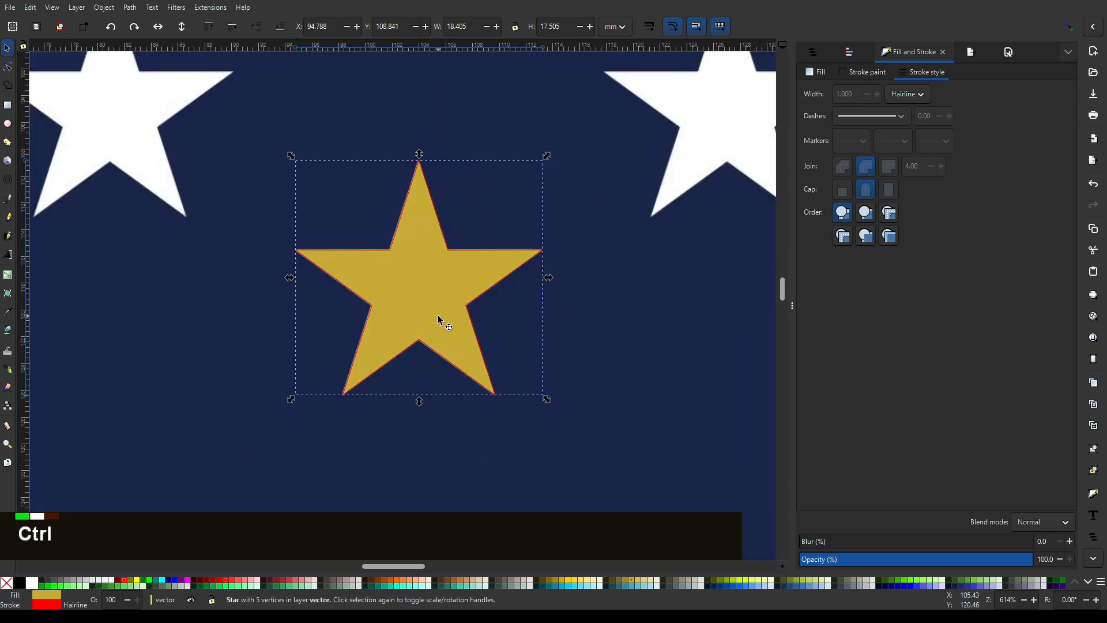
- Try covering the two left white stars with duplicates of the top and middle gold stars, and delete the copies
{"action": "scroll", "coordinate": [443, 318], "scroll_direction": "down", "scroll_amount": 4, "text": "ctrl"}
{"action": "mouse_move", "coordinate": [444, 227]}
{"action": "left_mouse_down"}
{"action": "mouse_move", "coordinate": [475, 251]}
{"action": "mouse_move", "coordinate": [463, 233]}
{"action": "left_mouse_up"}
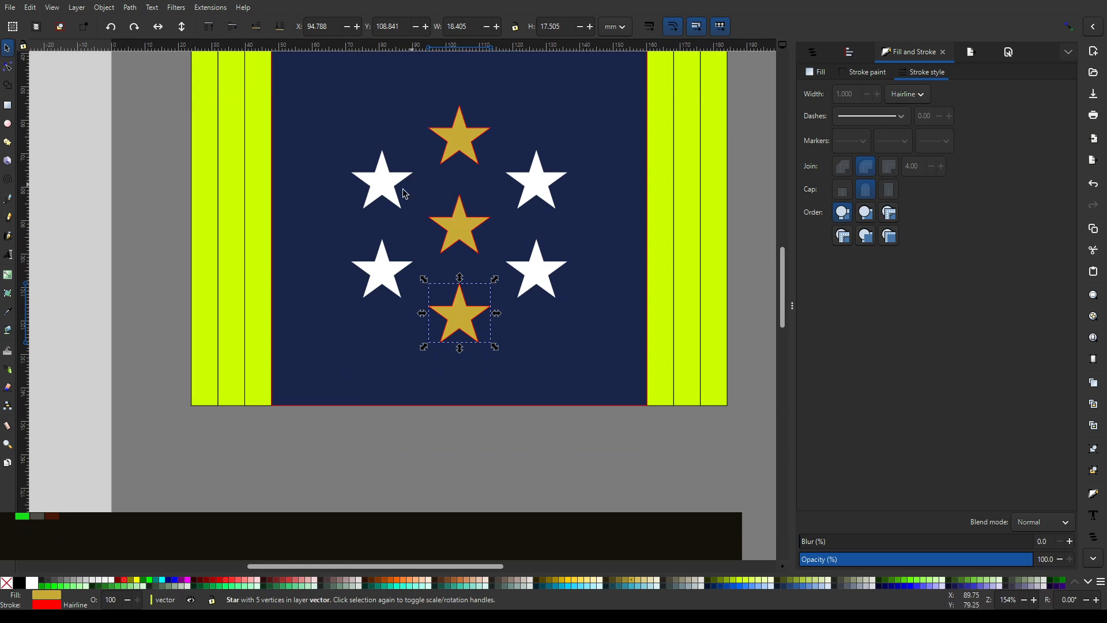
{"action": "scroll", "coordinate": [406, 169], "scroll_direction": "up", "scroll_amount": 2, "text": "ctrl"}
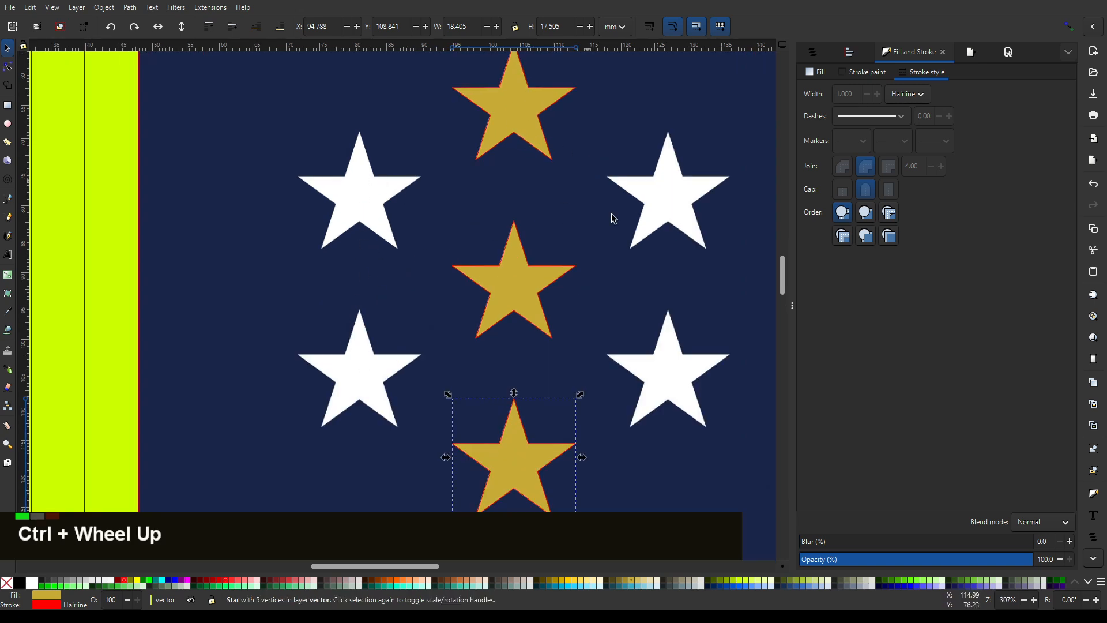
{"action": "scroll", "coordinate": [582, 133], "scroll_direction": "down", "scroll_amount": 2, "text": "ctrl"}
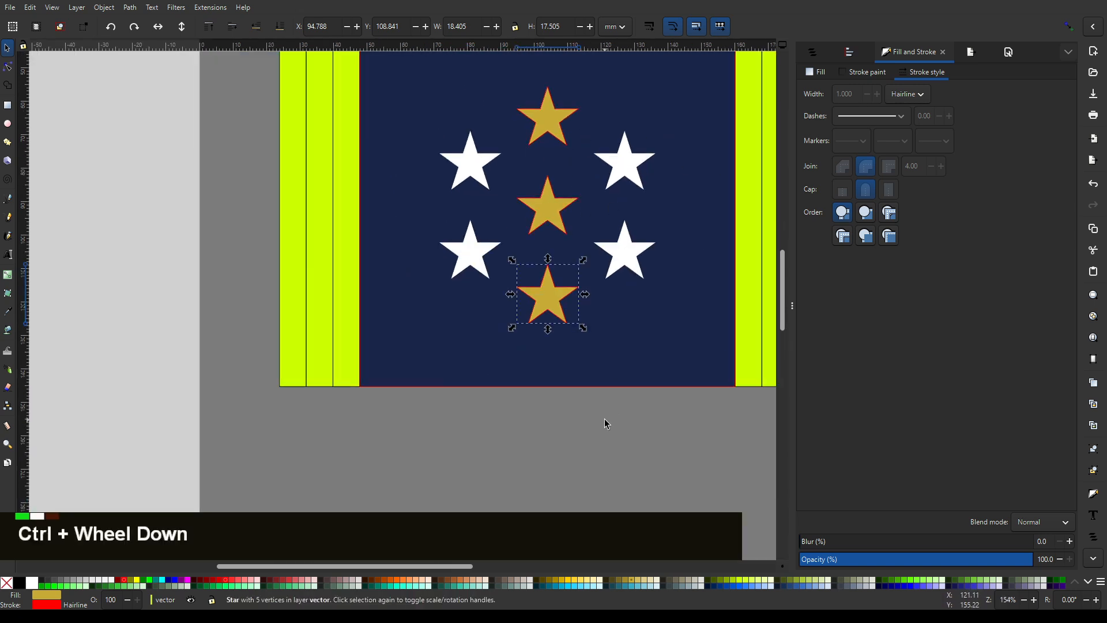
{"action": "left_click", "coordinate": [557, 133]}
{"action": "left_click", "coordinate": [548, 206], "text": "shift"}
{"action": "scroll", "coordinate": [541, 100], "scroll_direction": "up", "scroll_amount": 2, "text": "ctrl"}
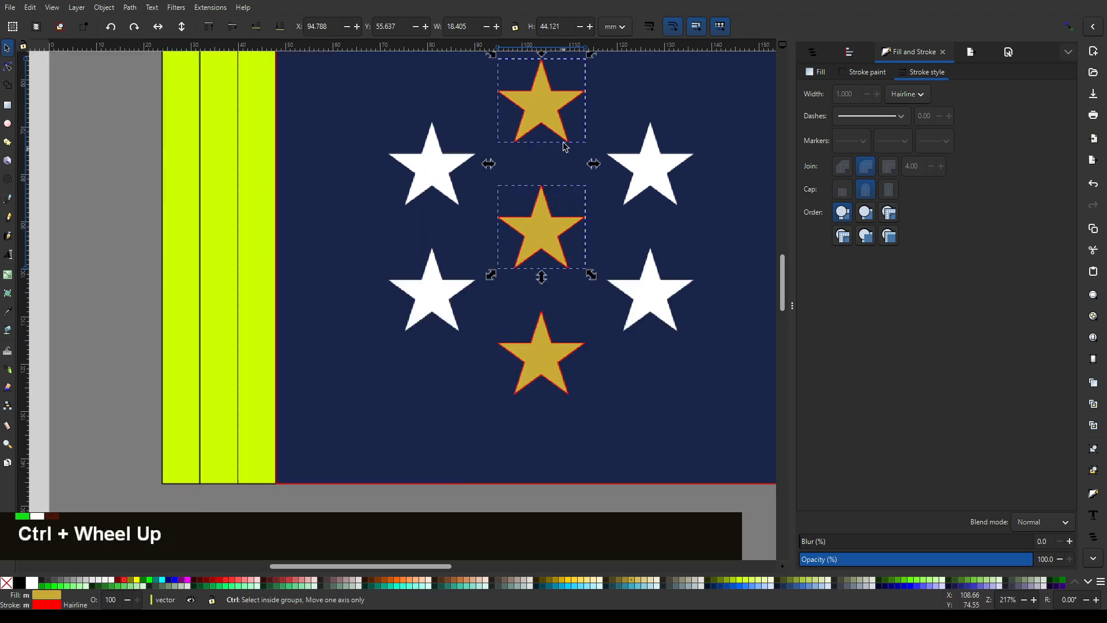
{"action": "key", "text": "ctrl+d"}
{"action": "left_click_drag", "start_coordinate": [540, 100], "coordinate": [378, 203]}
{"action": "key", "text": "Delete"}
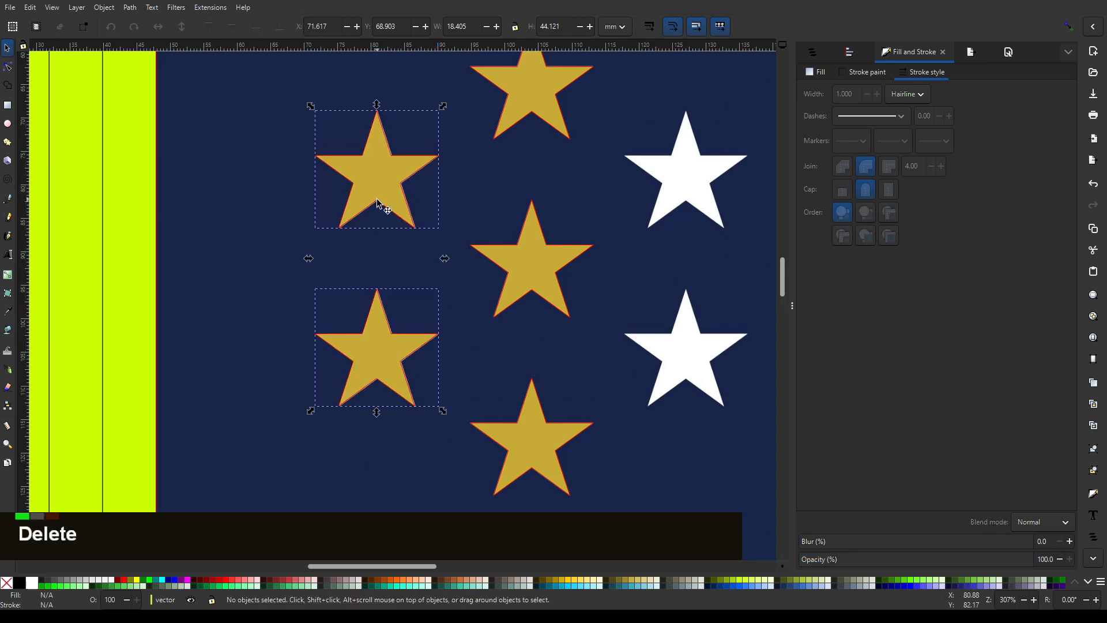
- Select the three gold stars of the centre column and distribute their centres evenly in the vertical direction
{"action": "middle_click", "coordinate": [628, 232]}
{"action": "scroll", "coordinate": [584, 211], "scroll_direction": "down", "scroll_amount": 2, "text": "ctrl"}
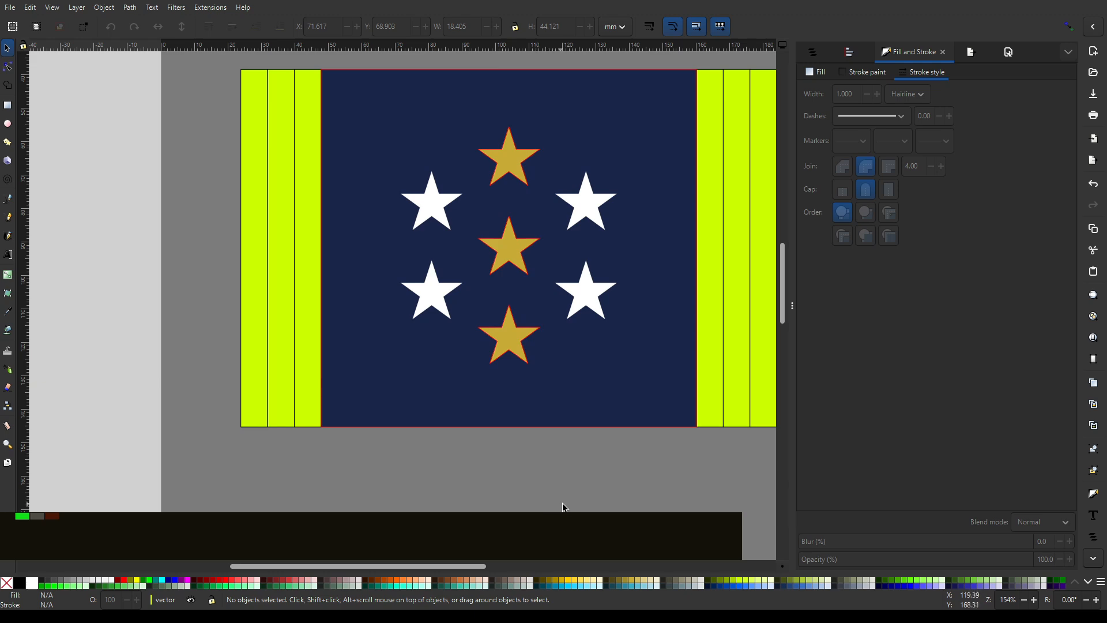
{"action": "left_click_drag", "start_coordinate": [563, 508], "coordinate": [447, 94]}
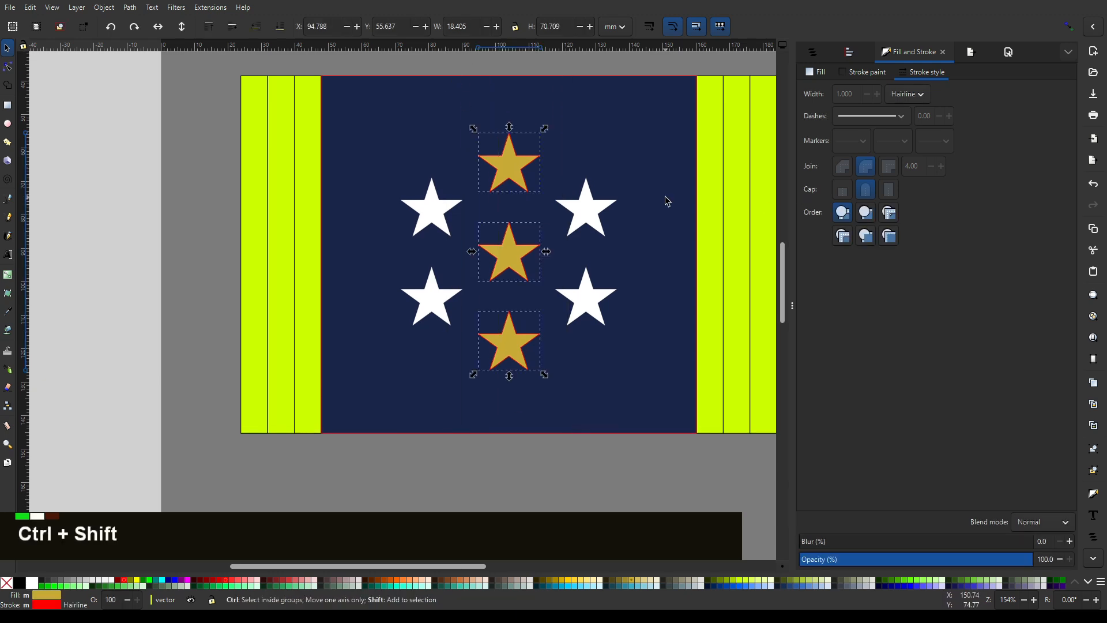
{"action": "key", "text": "ctrl+shift+a"}
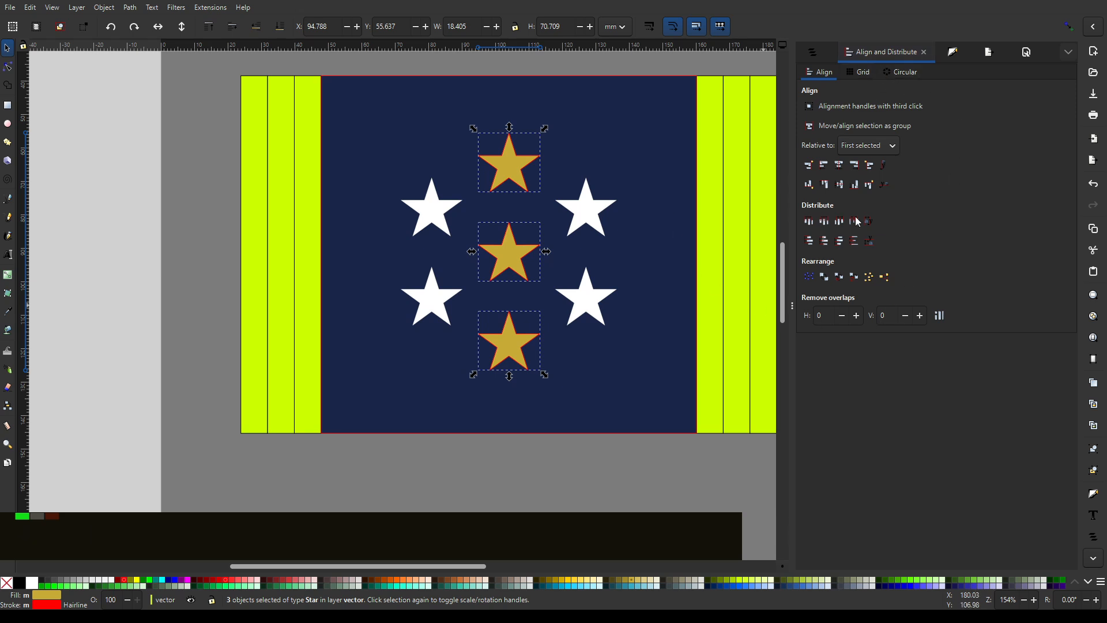
{"action": "key", "text": "ctrl"}
{"action": "left_click", "coordinate": [827, 246]}
- Duplicate the middle and bottom gold stars together and place the copies over the two right white stars
{"action": "scroll", "coordinate": [530, 268], "scroll_direction": "up", "scroll_amount": 2, "text": "ctrl"}
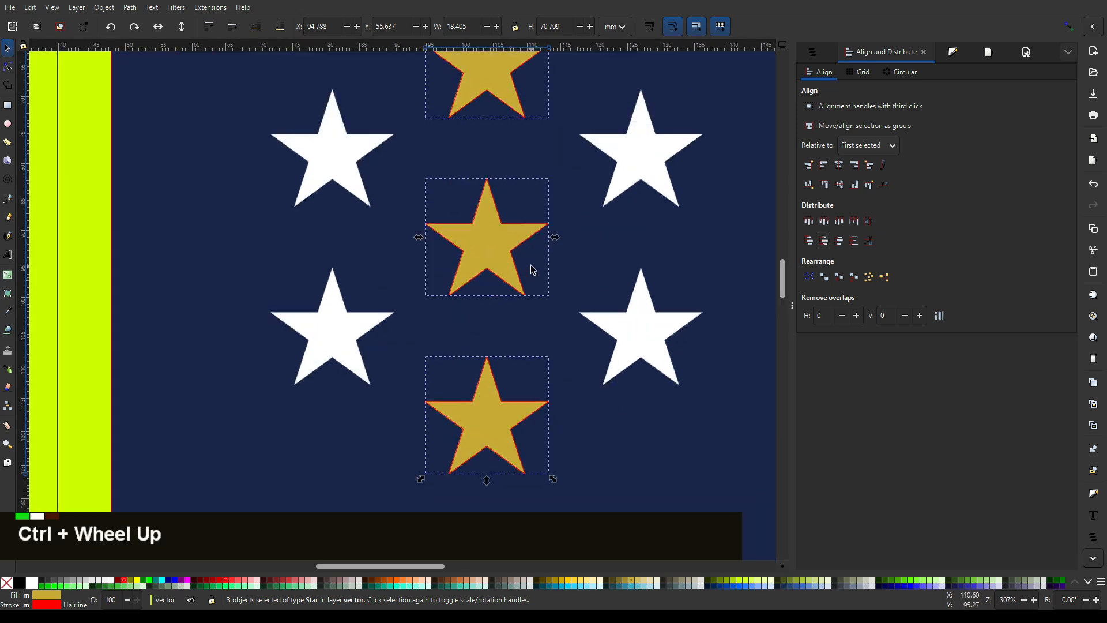
{"action": "scroll", "coordinate": [513, 227], "scroll_direction": "down", "scroll_amount": 1, "text": "ctrl"}
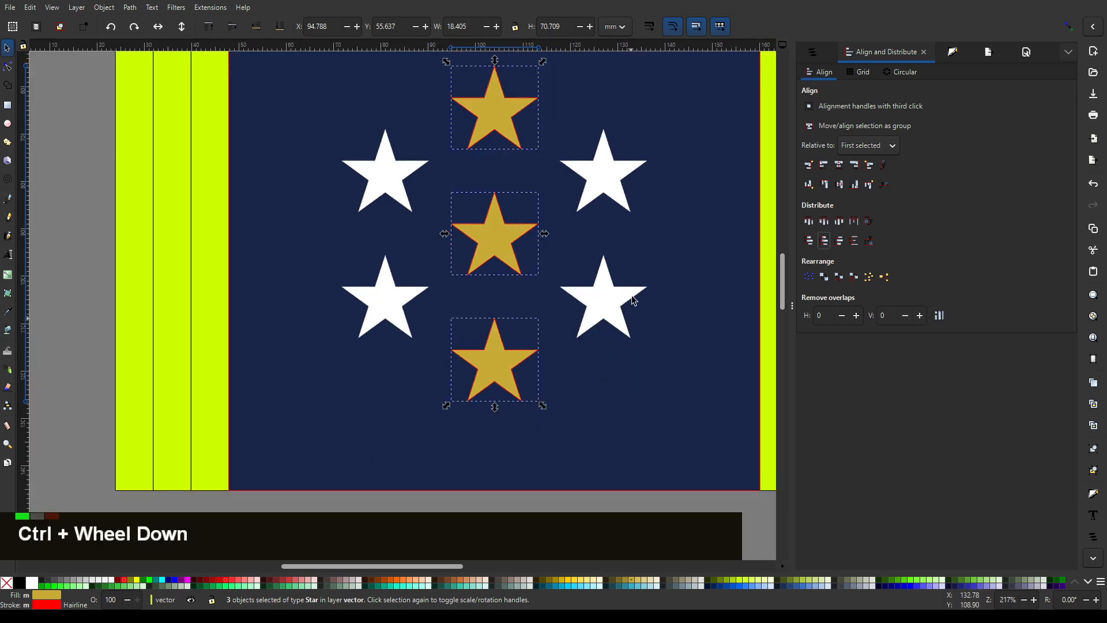
{"action": "middle_click", "coordinate": [583, 245]}
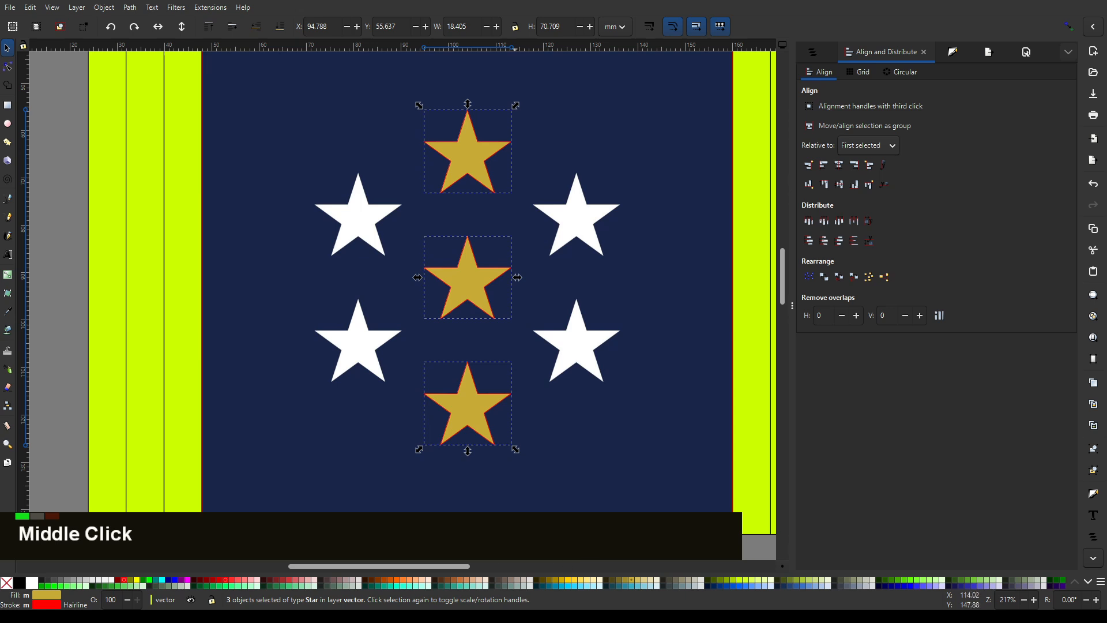
{"action": "left_click", "coordinate": [473, 552]}
{"action": "left_click_drag", "start_coordinate": [400, 548], "coordinate": [531, 208]}
{"action": "key", "text": "ctrl+d"}
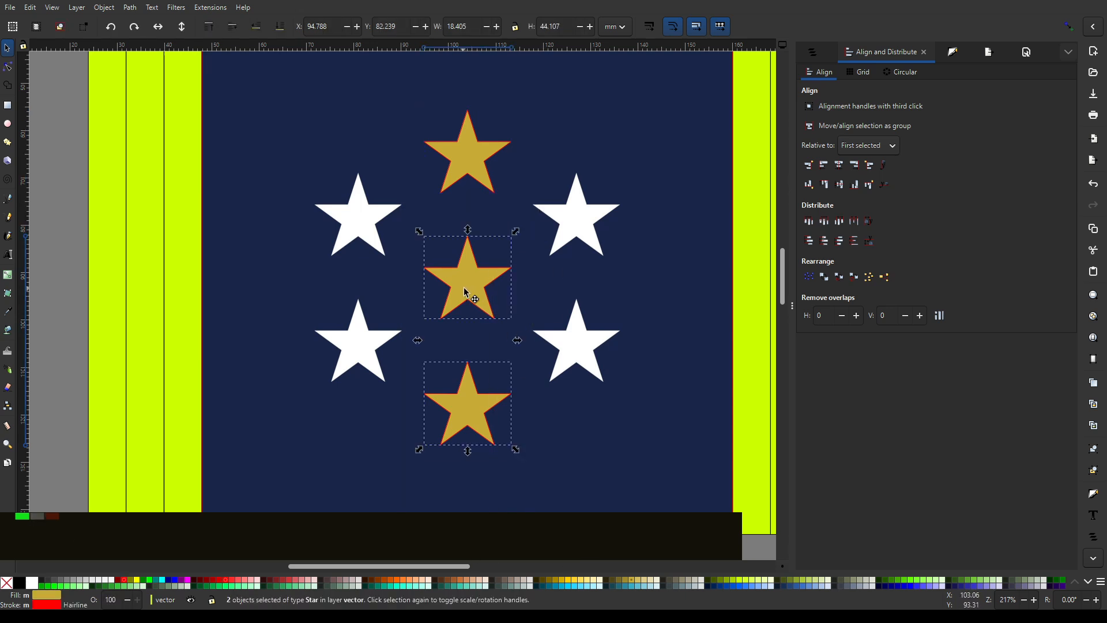
{"action": "left_click_drag", "start_coordinate": [465, 292], "coordinate": [592, 225]}
{"action": "scroll", "coordinate": [586, 217], "scroll_direction": "up", "scroll_amount": 2}
{"action": "scroll", "coordinate": [592, 225], "scroll_direction": "down", "scroll_amount": 3}
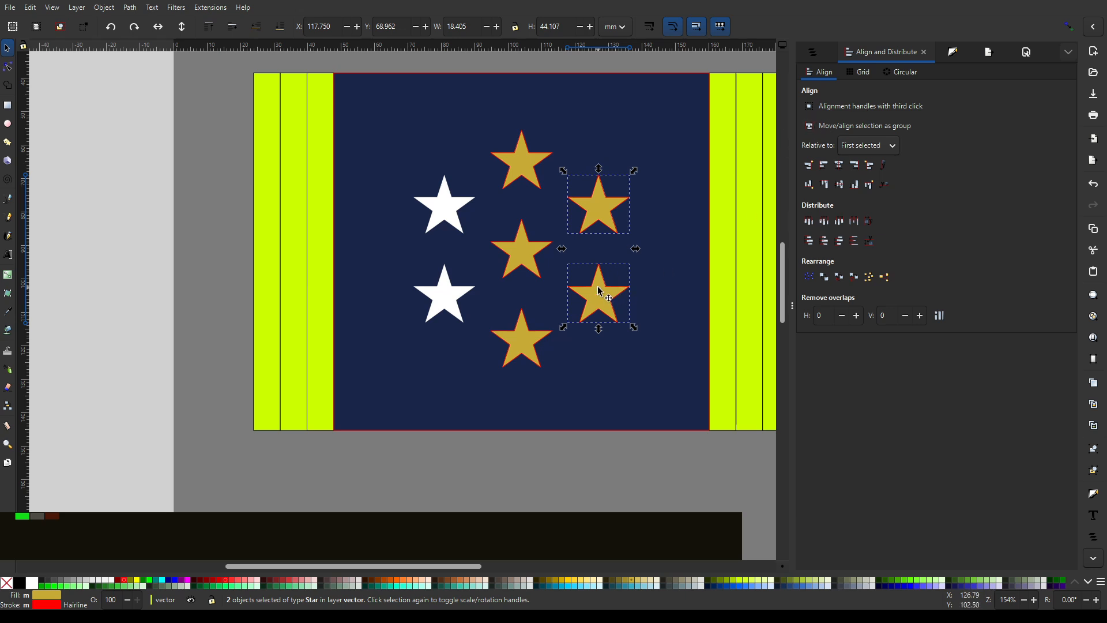
- Move the two right gold stars straight down and try aligning them individually to the middle star's horizontal axis, relative to the first selected
{"action": "left_click_drag", "start_coordinate": [597, 296], "coordinate": [607, 334]}
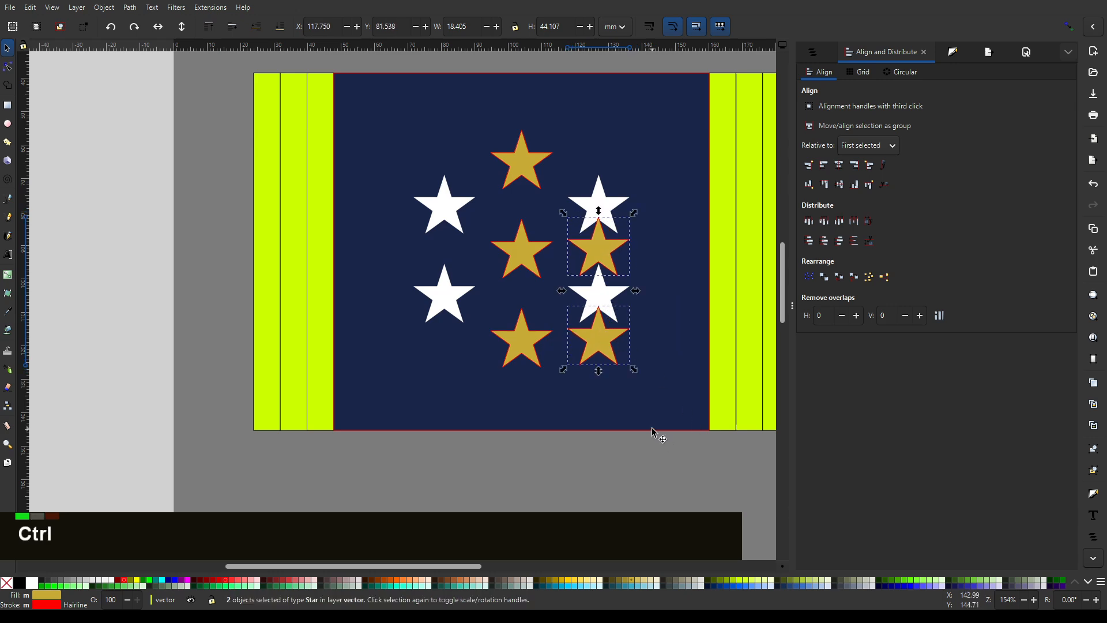
{"action": "left_click", "coordinate": [531, 259]}
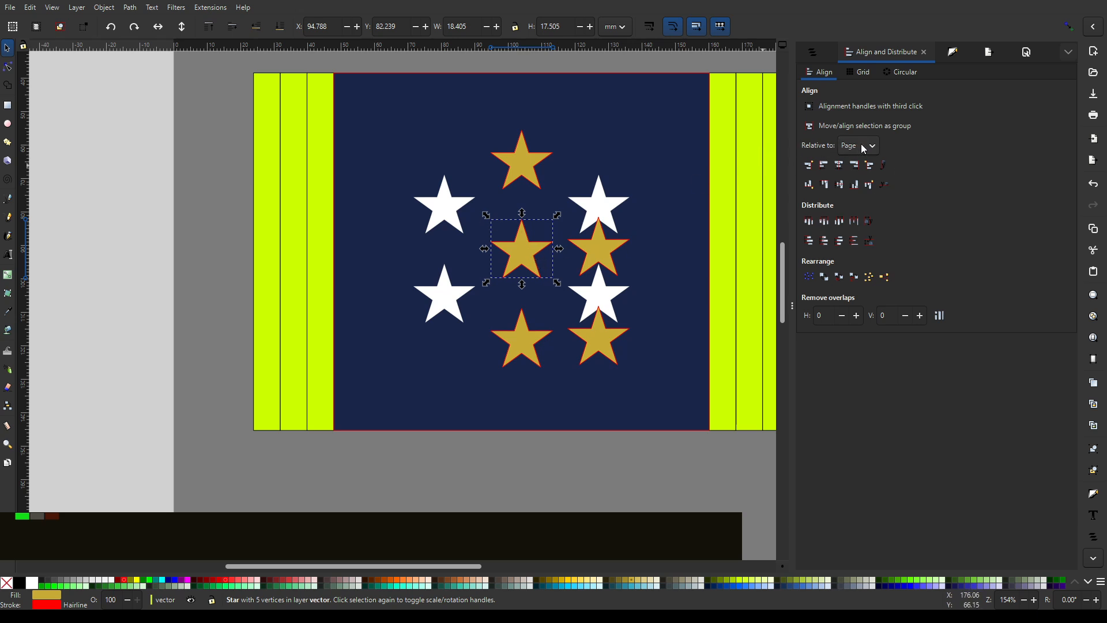
{"action": "left_click", "coordinate": [854, 165]}
{"action": "left_click_drag", "start_coordinate": [660, 452], "coordinate": [558, 197]}
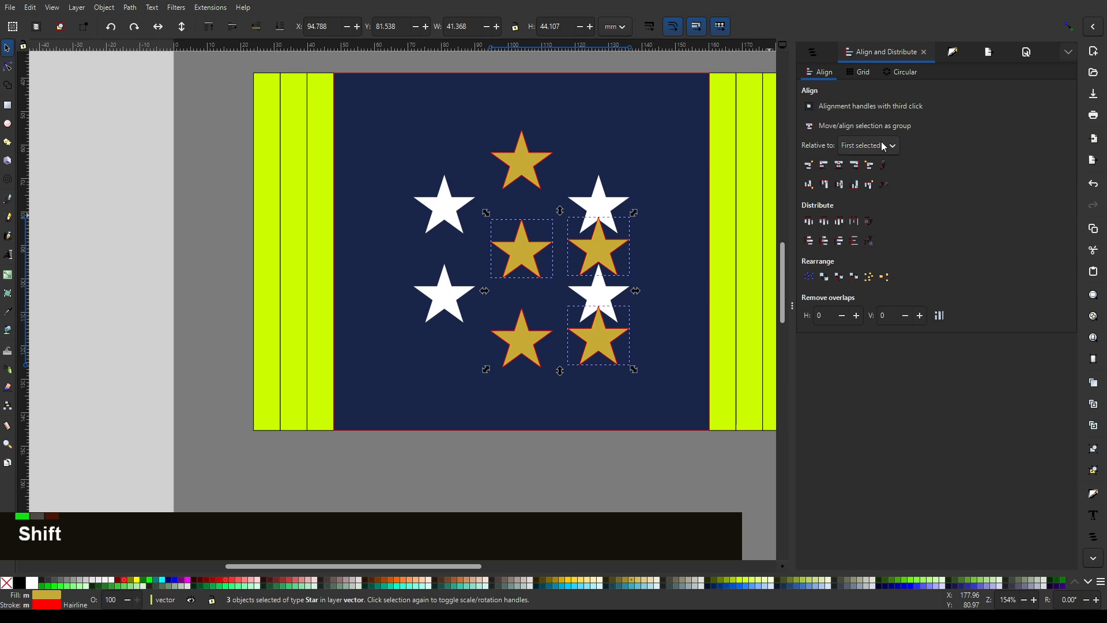
{"action": "left_click", "coordinate": [842, 183]}
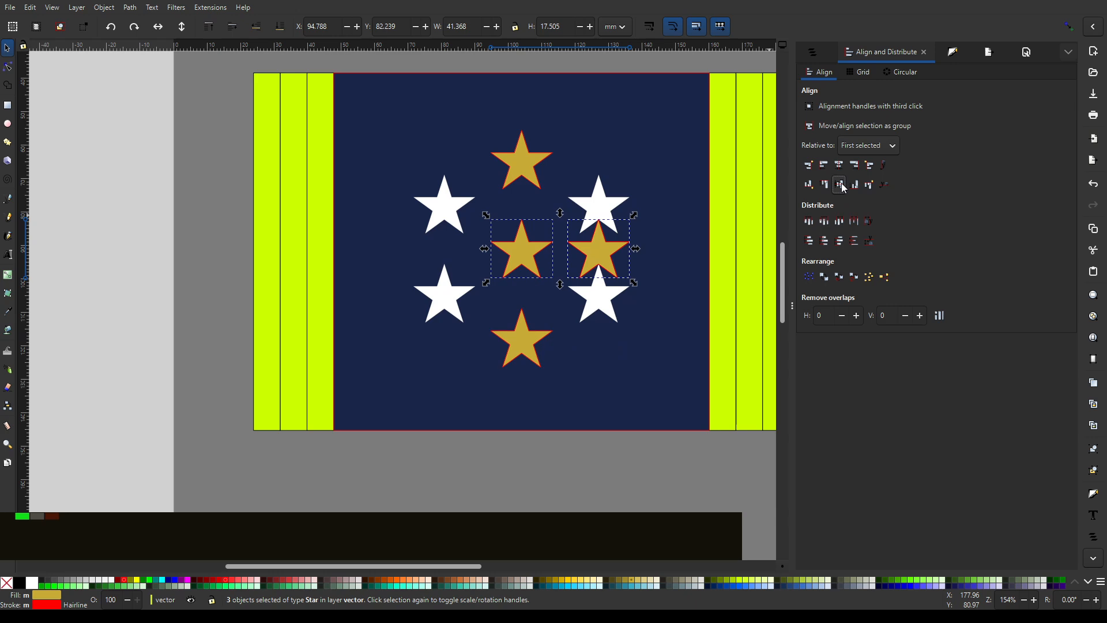
{"action": "key", "text": "ctrl+z"}
- Turn on moving the selection as a group and centre the right pair of stars on the middle star's horizontal axis
{"action": "left_click", "coordinate": [809, 127]}
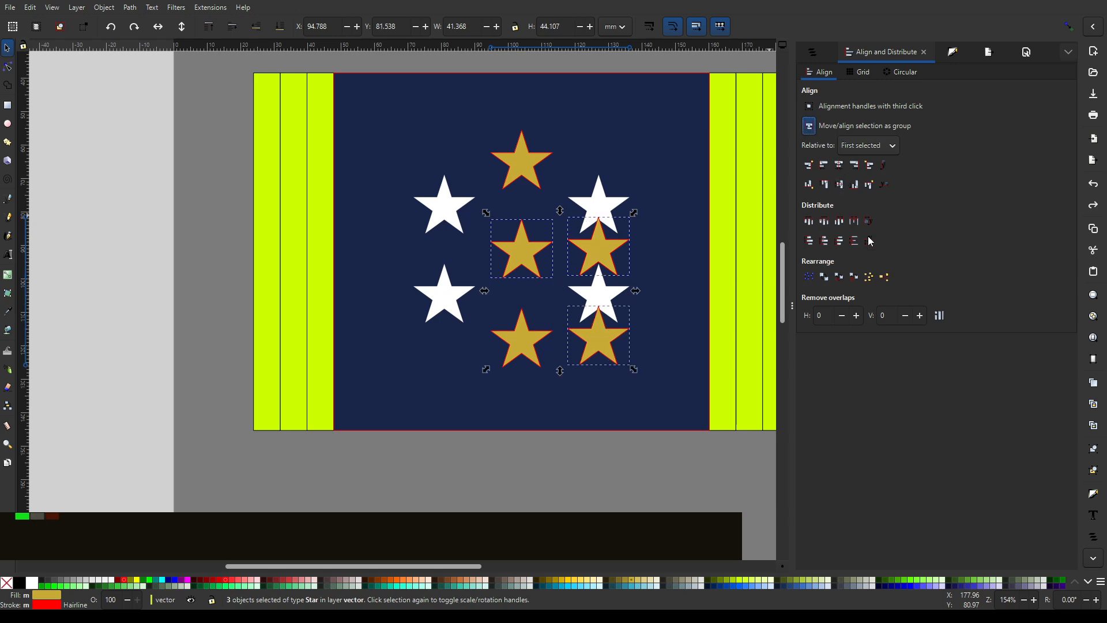
{"action": "left_click", "coordinate": [841, 183]}
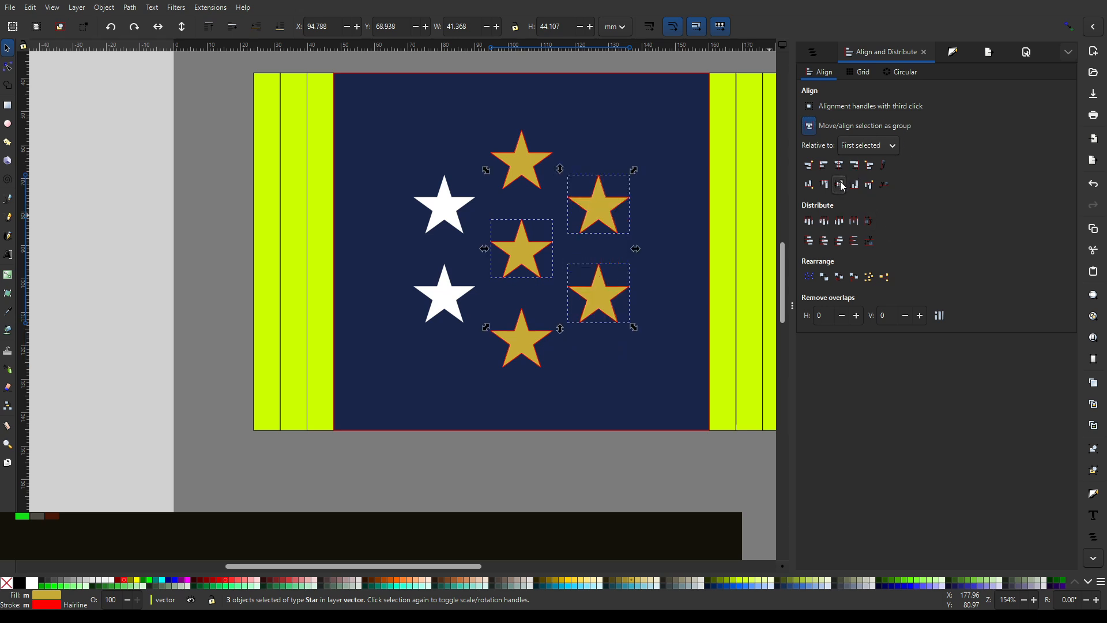
{"action": "left_click", "coordinate": [615, 487]}
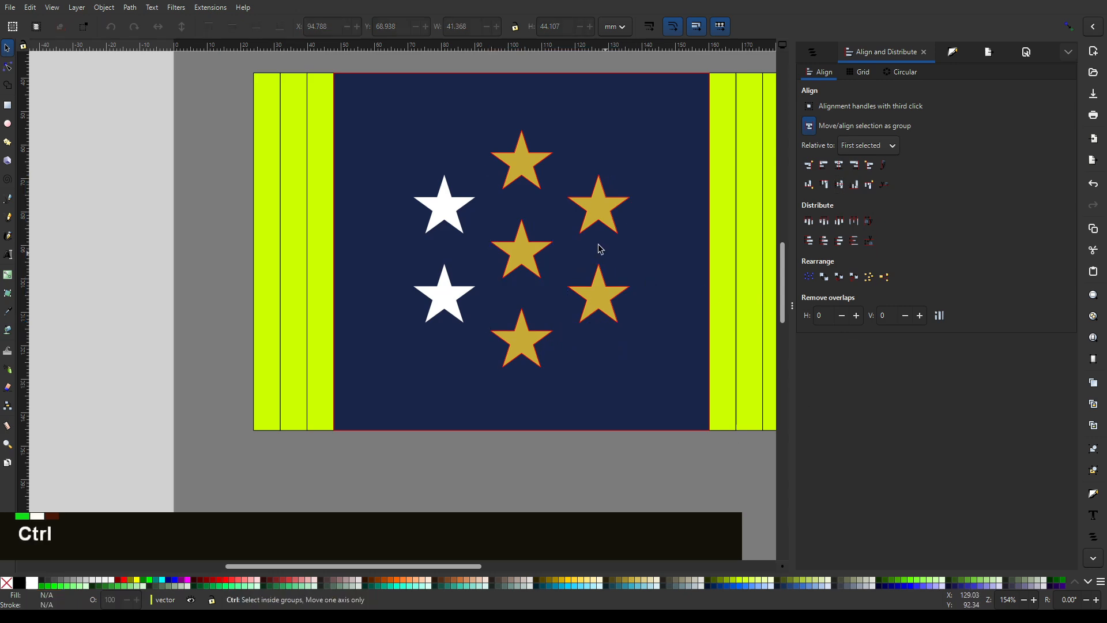
{"action": "scroll", "coordinate": [598, 247], "scroll_direction": "up", "scroll_amount": 2, "text": "ctrl"}
{"action": "scroll", "coordinate": [598, 232], "scroll_direction": "down", "scroll_amount": 2, "text": "ctrl"}
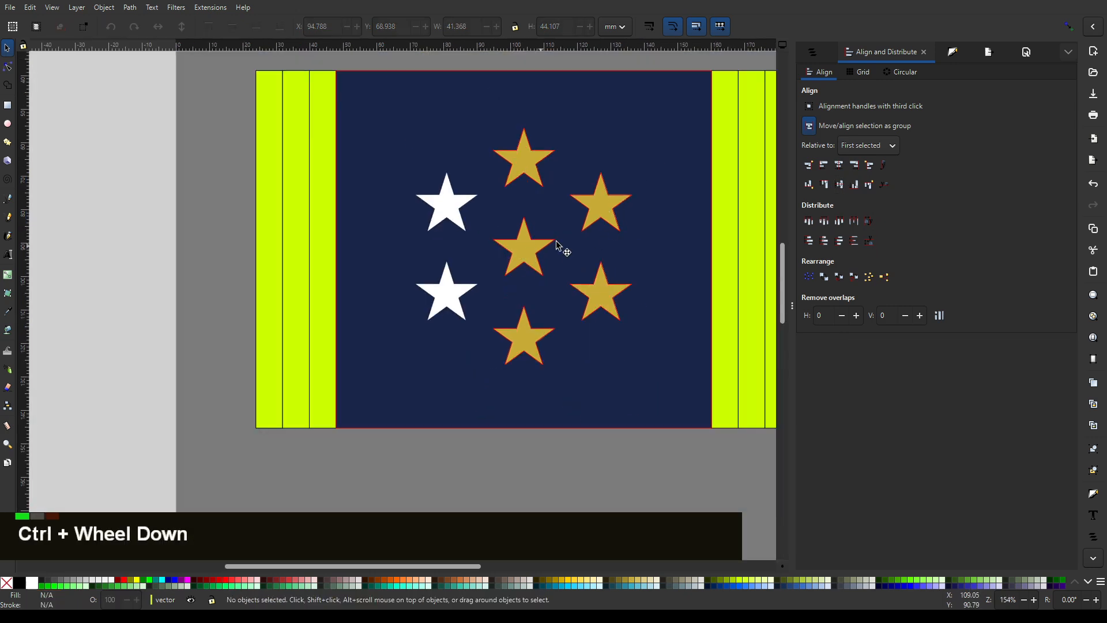
- Turn off group alignment, duplicate the middle and bottom gold stars together, and place the copies roughly over the two left white stars
{"action": "left_click", "coordinate": [808, 126]}
{"action": "left_click", "coordinate": [600, 213]}
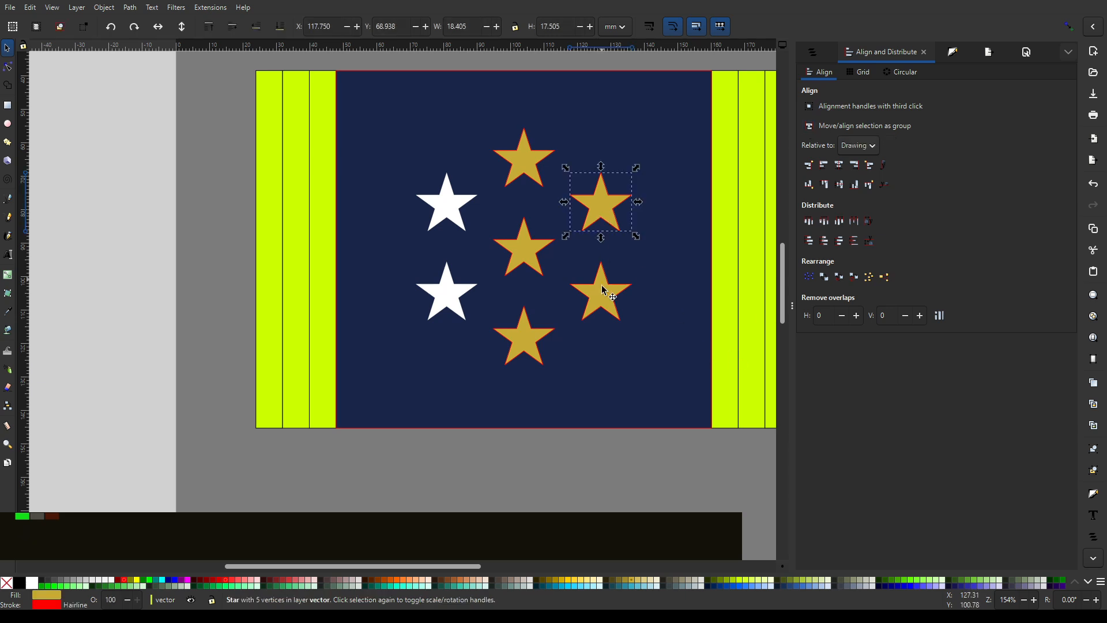
{"action": "left_click", "coordinate": [602, 290], "text": "shift"}
{"action": "left_click_drag", "start_coordinate": [433, 507], "coordinate": [552, 213]}
{"action": "left_click", "coordinate": [542, 254]}
{"action": "left_click", "coordinate": [523, 336], "text": "shift"}
{"action": "key", "text": "ctrl+d"}
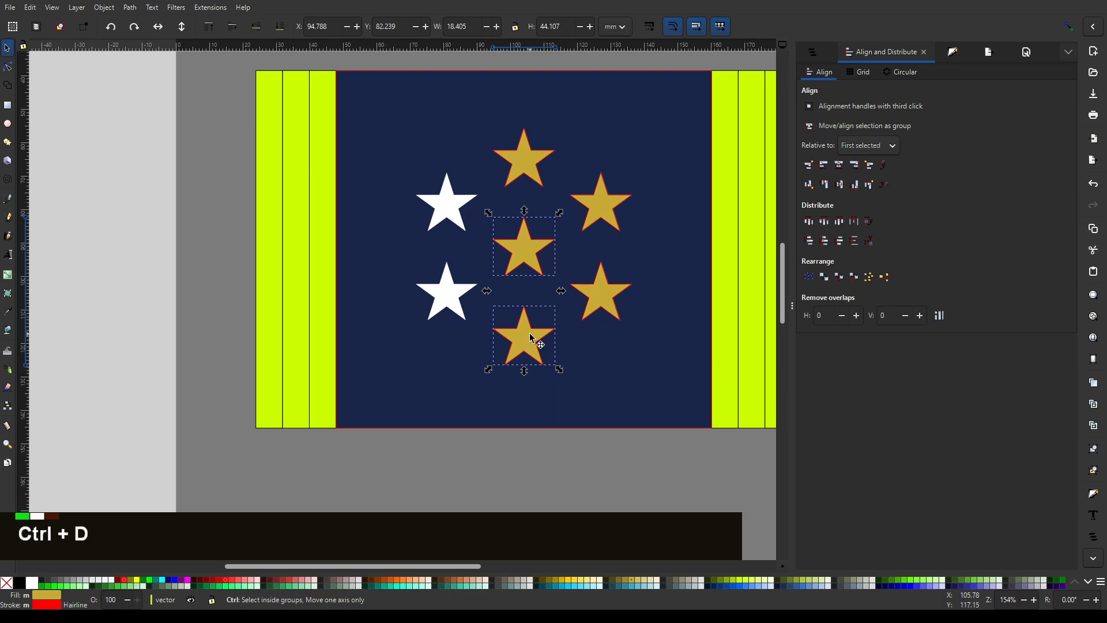
{"action": "left_click_drag", "start_coordinate": [530, 333], "coordinate": [458, 192]}
- Group the two left star copies and centre the group on the middle star's horizontal axis, relative to the first selected
{"action": "scroll", "coordinate": [448, 201], "scroll_direction": "up", "scroll_amount": 2, "text": "ctrl"}
{"action": "scroll", "coordinate": [490, 225], "scroll_direction": "down", "scroll_amount": 2, "text": "ctrl"}
{"action": "key", "text": "ctrl+g"}
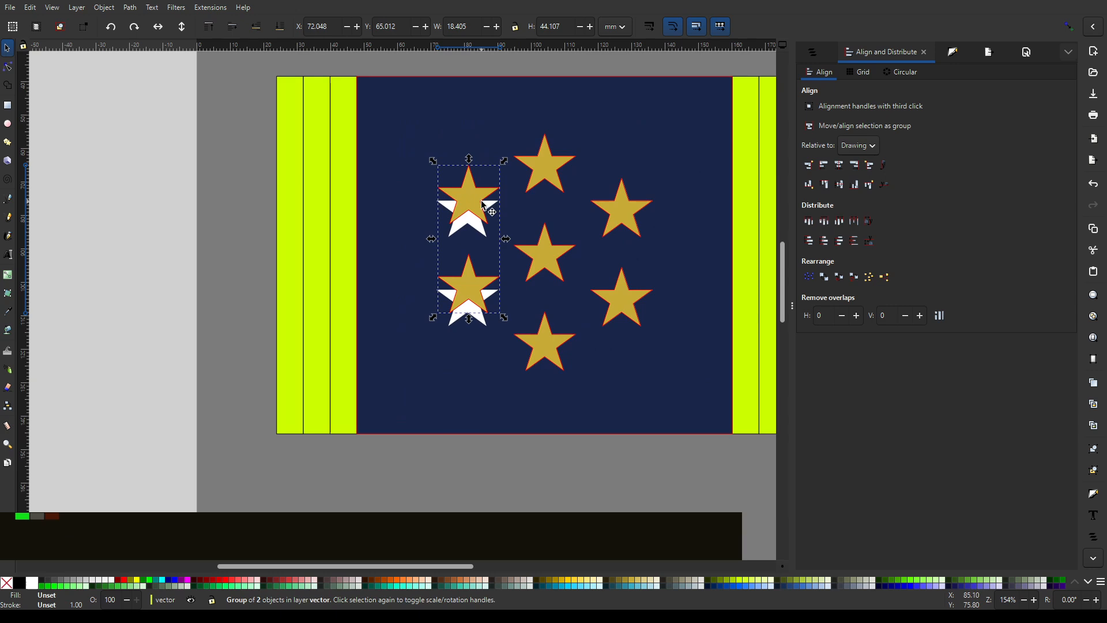
{"action": "left_click", "coordinate": [551, 256]}
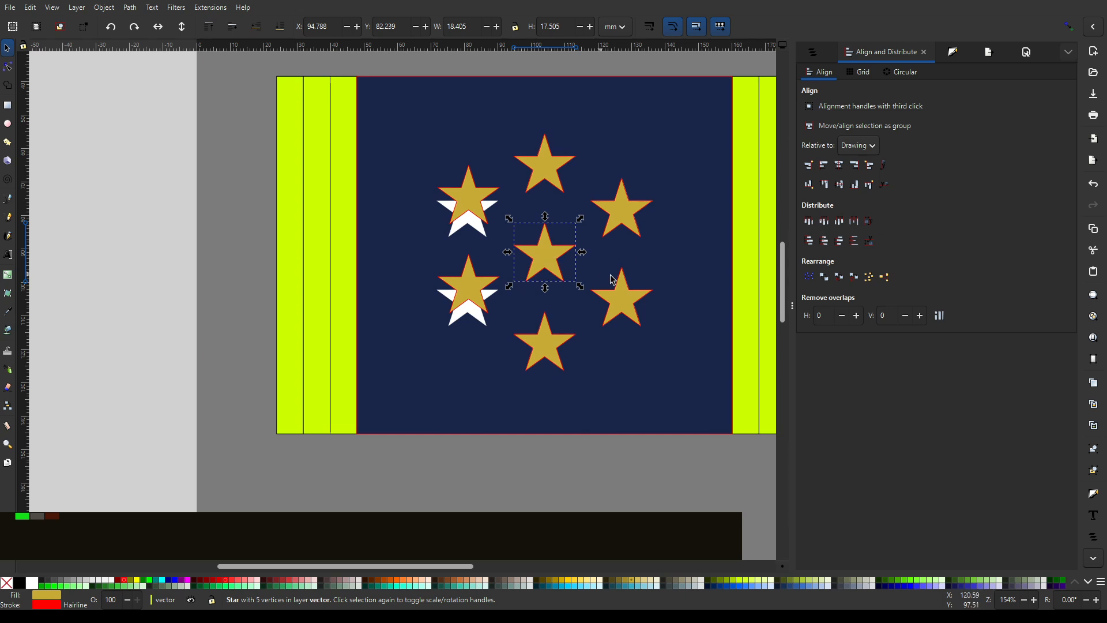
{"action": "key", "text": "shift"}
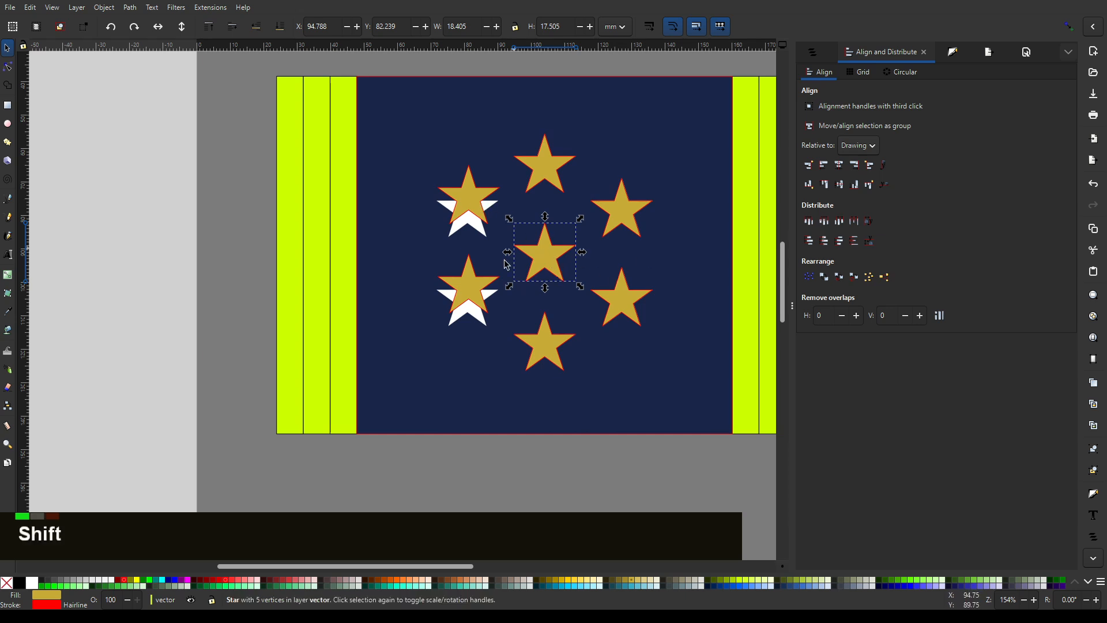
{"action": "left_click", "coordinate": [473, 192], "text": "shift"}
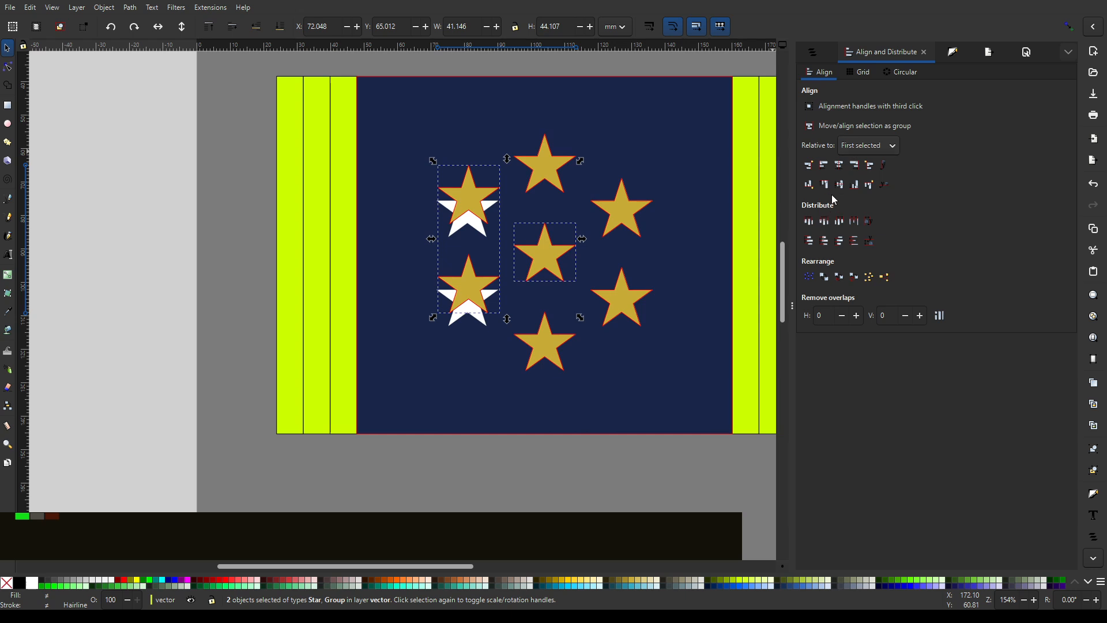
{"action": "left_click", "coordinate": [842, 184]}
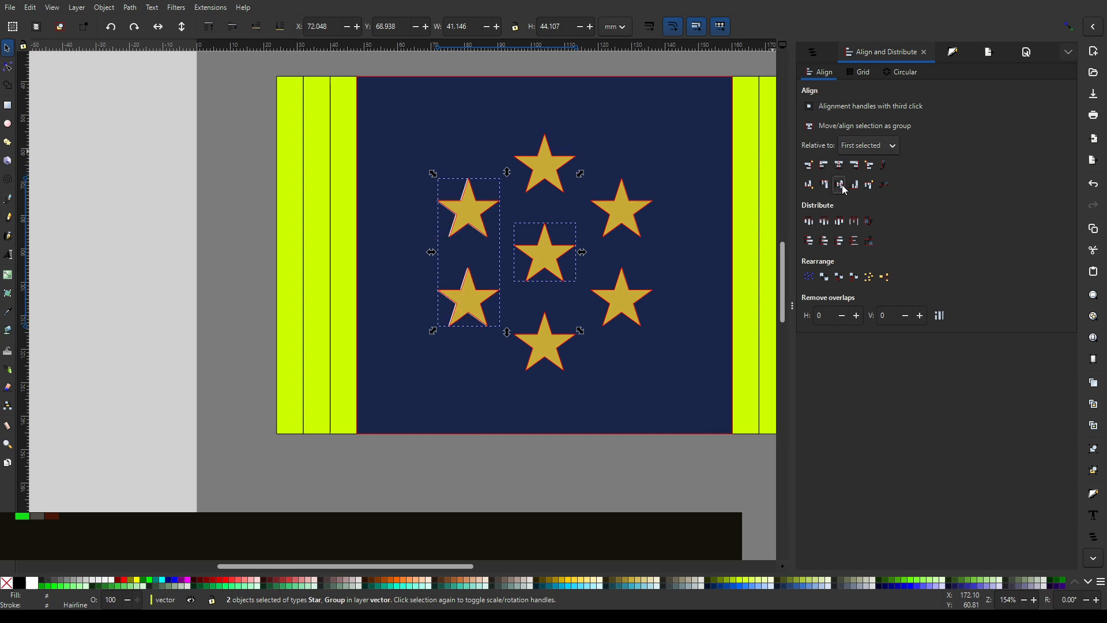
{"action": "left_click", "coordinate": [562, 501]}
- Shift the left star group horizontally to X 71.682 mm so it exactly covers the white stars
{"action": "scroll", "coordinate": [562, 232], "scroll_direction": "up", "scroll_amount": 1, "text": "ctrl"}
{"action": "scroll", "coordinate": [561, 230], "scroll_direction": "up", "scroll_amount": 2, "text": "ctrl"}
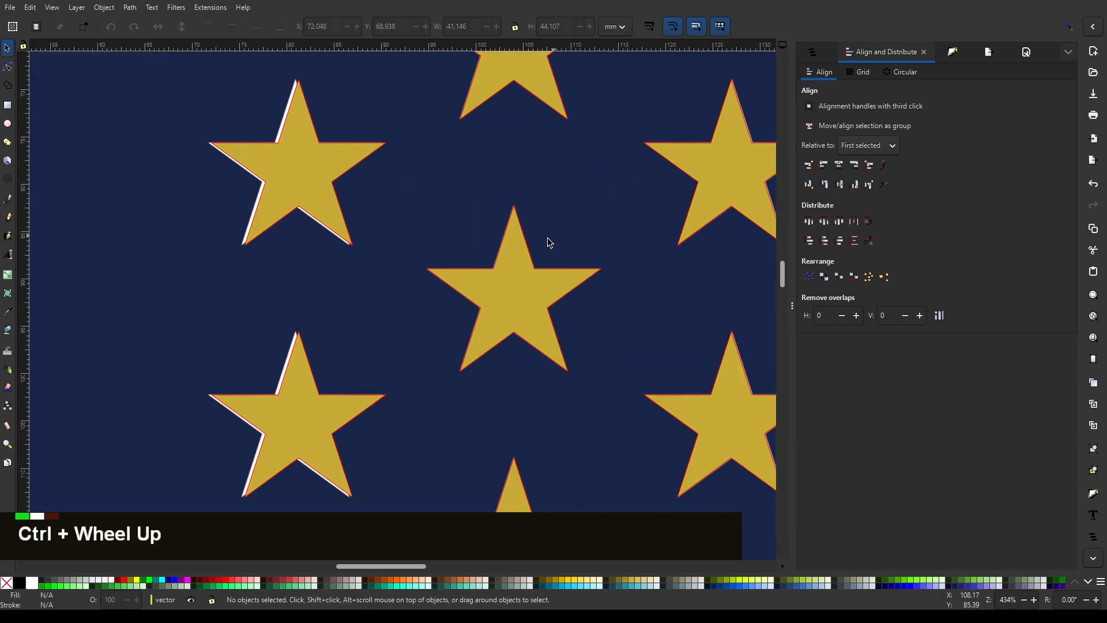
{"action": "scroll", "coordinate": [240, 116], "scroll_direction": "up", "scroll_amount": 3, "text": "ctrl"}
{"action": "left_click", "coordinate": [363, 217]}
{"action": "scroll", "coordinate": [382, 215], "scroll_direction": "down", "scroll_amount": 1, "text": "ctrl"}
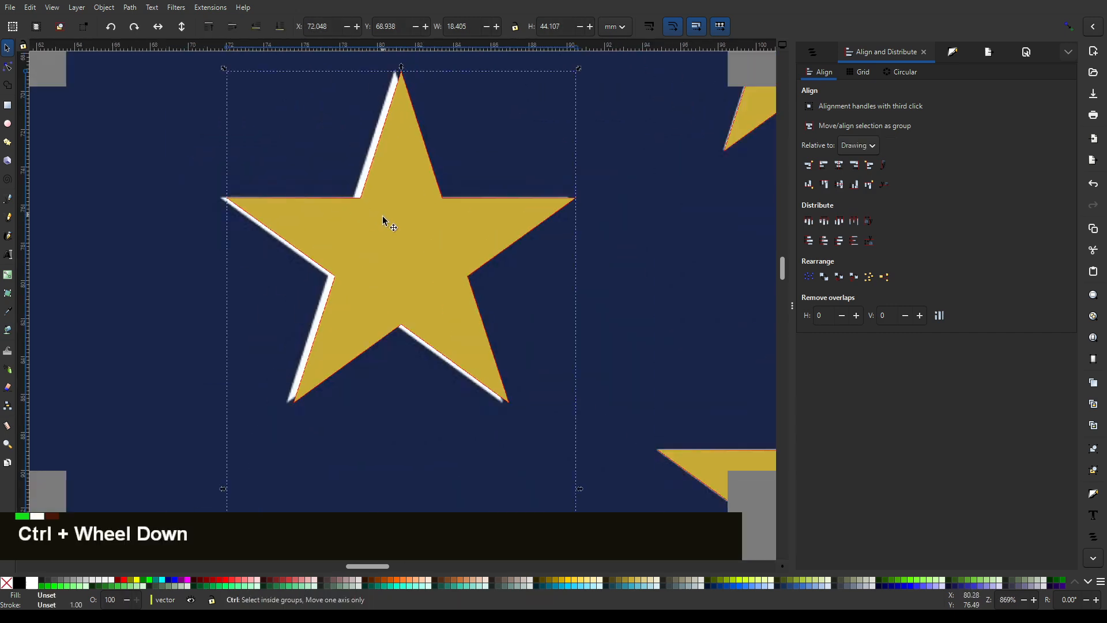
{"action": "scroll", "coordinate": [377, 222], "scroll_direction": "up", "scroll_amount": 2, "text": "ctrl"}
{"action": "scroll", "coordinate": [474, 230], "scroll_direction": "down", "scroll_amount": 1, "text": "ctrl"}
{"action": "mouse_move", "coordinate": [474, 230]}
{"action": "left_mouse_down", "text": "ctrl"}
{"action": "mouse_move", "coordinate": [456, 230]}
{"action": "mouse_move", "coordinate": [482, 234]}
{"action": "left_mouse_up", "text": "ctrl"}
{"action": "scroll", "coordinate": [496, 235], "scroll_direction": "down", "scroll_amount": 3, "text": "ctrl"}
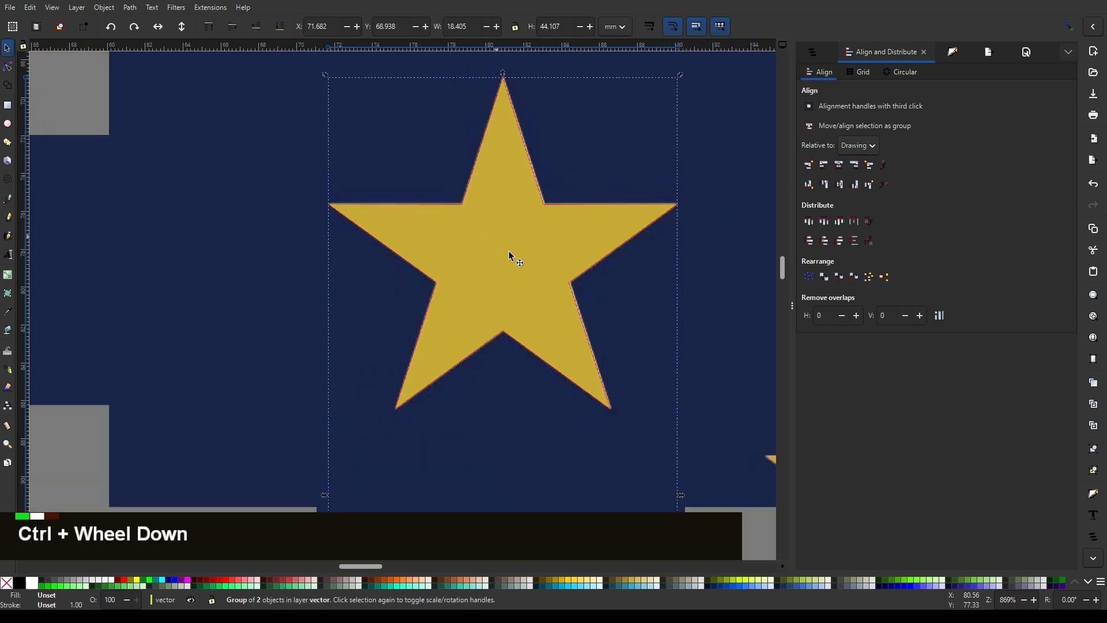
{"action": "left_click_drag", "start_coordinate": [649, 327], "coordinate": [456, 197]}
{"action": "scroll", "coordinate": [477, 198], "scroll_direction": "down", "scroll_amount": 2, "text": "ctrl"}
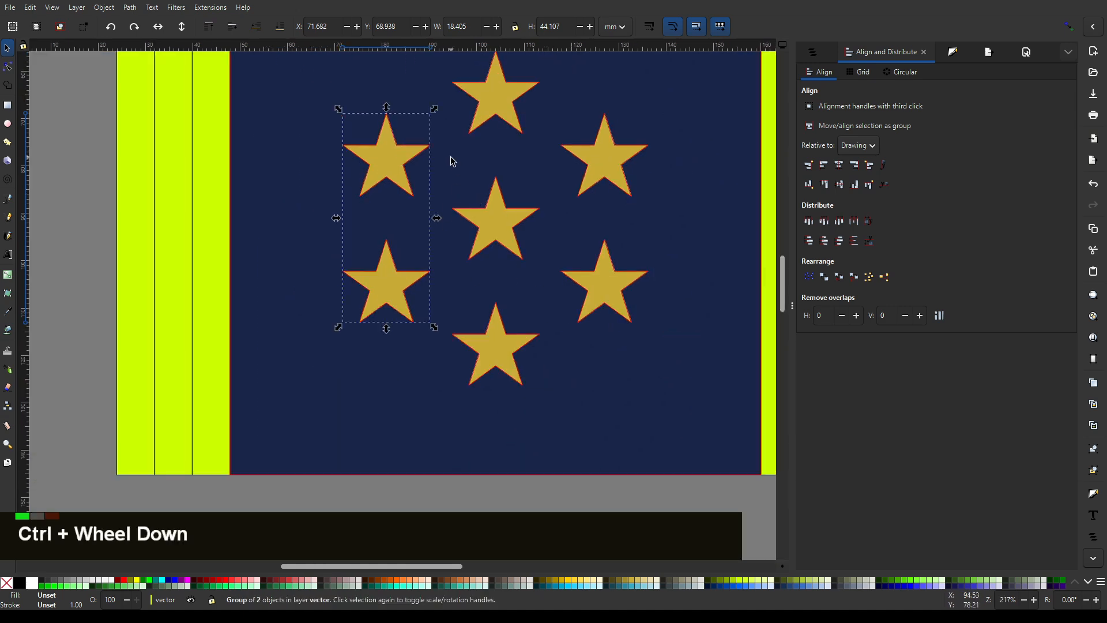
{"action": "left_click", "coordinate": [458, 262]}
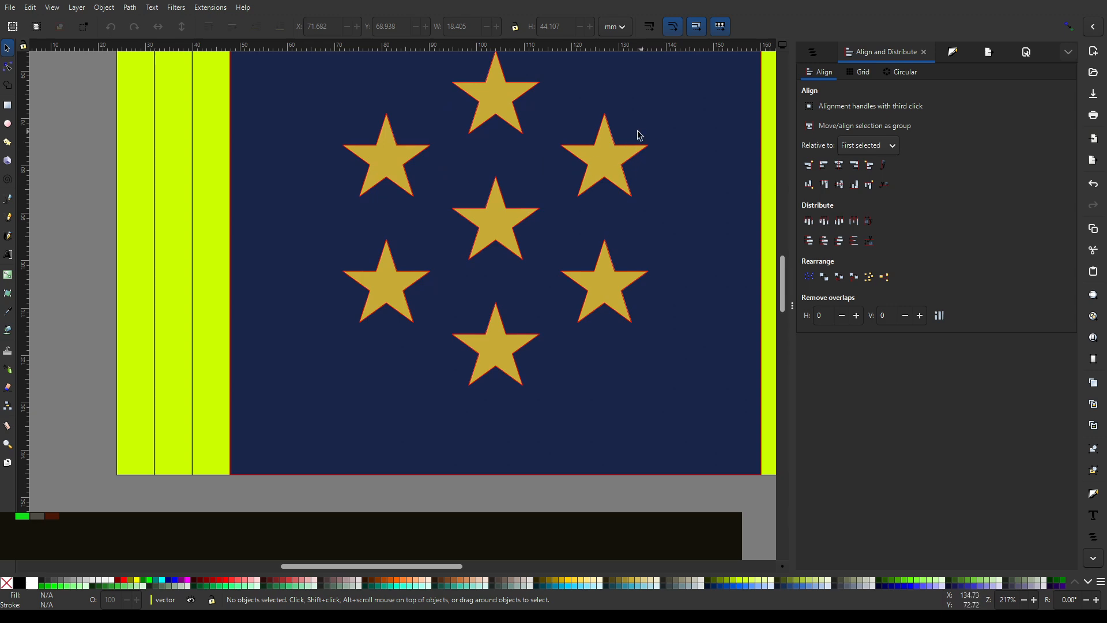
- Group the two right gold stars together with the left pair of stars
{"action": "scroll", "coordinate": [638, 225], "scroll_direction": "down", "scroll_amount": 2, "text": "ctrl"}
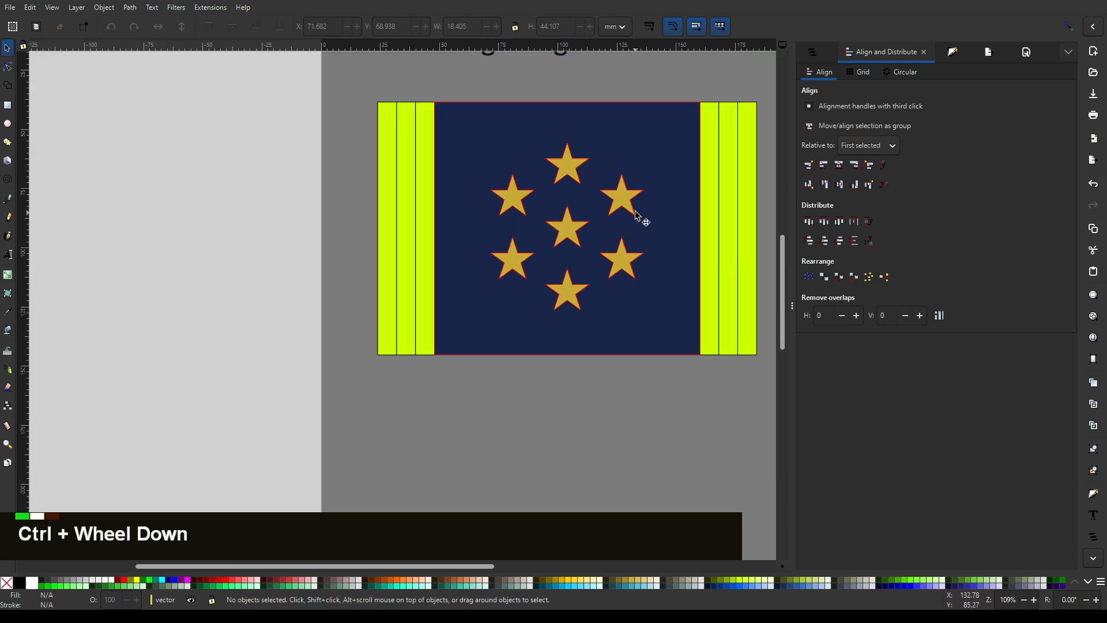
{"action": "scroll", "coordinate": [658, 202], "scroll_direction": "up", "scroll_amount": 3, "text": "ctrl"}
{"action": "left_click", "coordinate": [661, 198]}
{"action": "left_click", "coordinate": [612, 367], "text": "shift"}
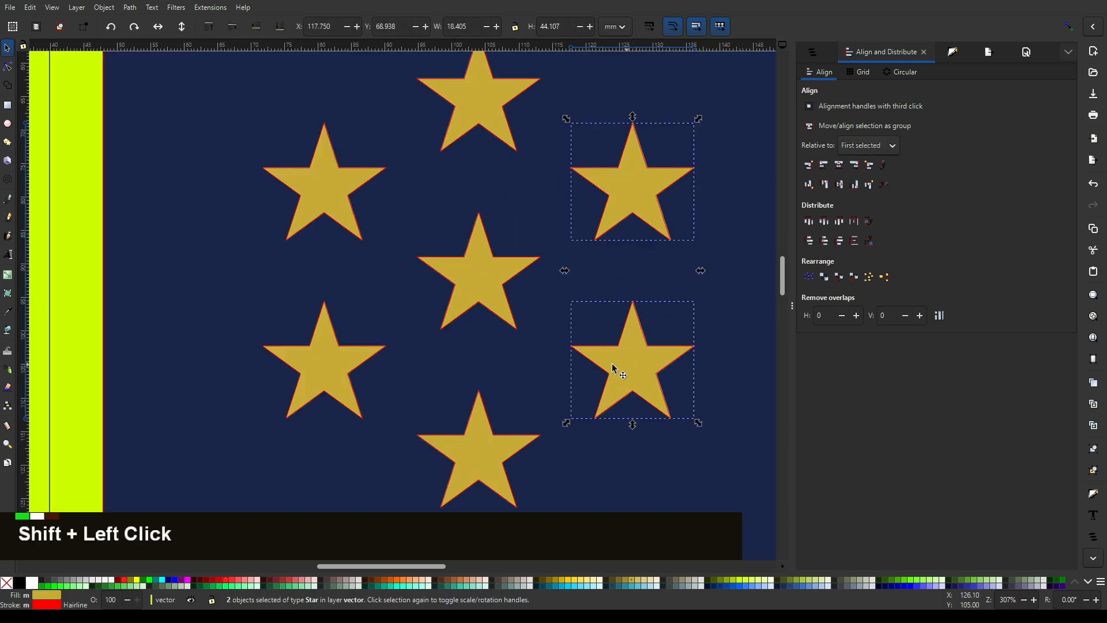
{"action": "left_click", "coordinate": [361, 360], "text": "shift"}
{"action": "left_click", "coordinate": [338, 178], "text": "shift"}
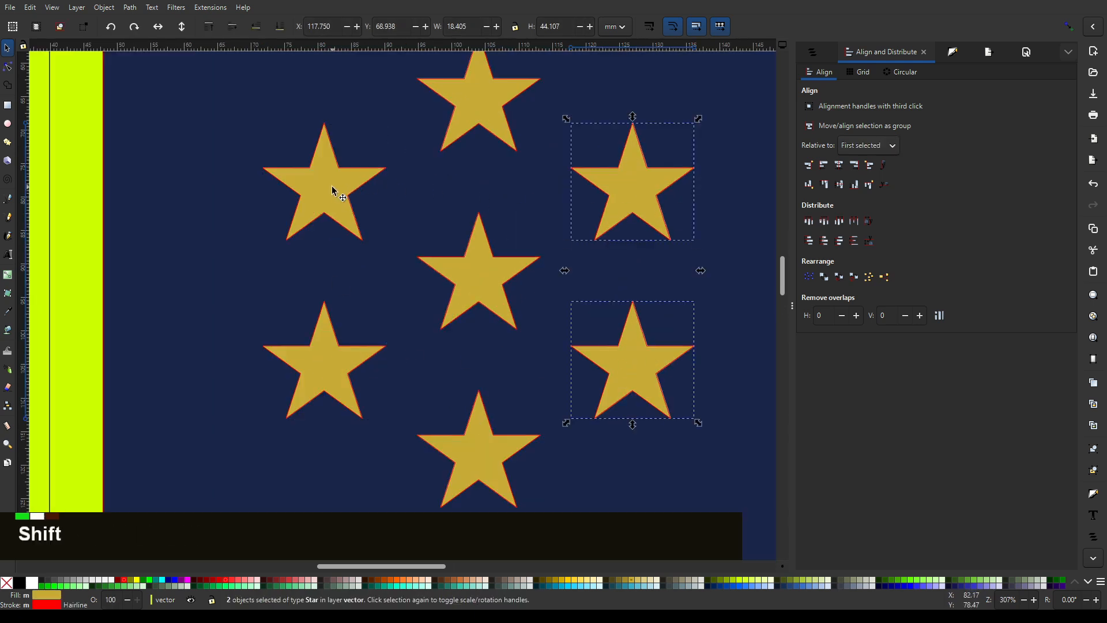
{"action": "left_click", "coordinate": [333, 187], "text": "shift"}
{"action": "key", "text": "ctrl+g"}
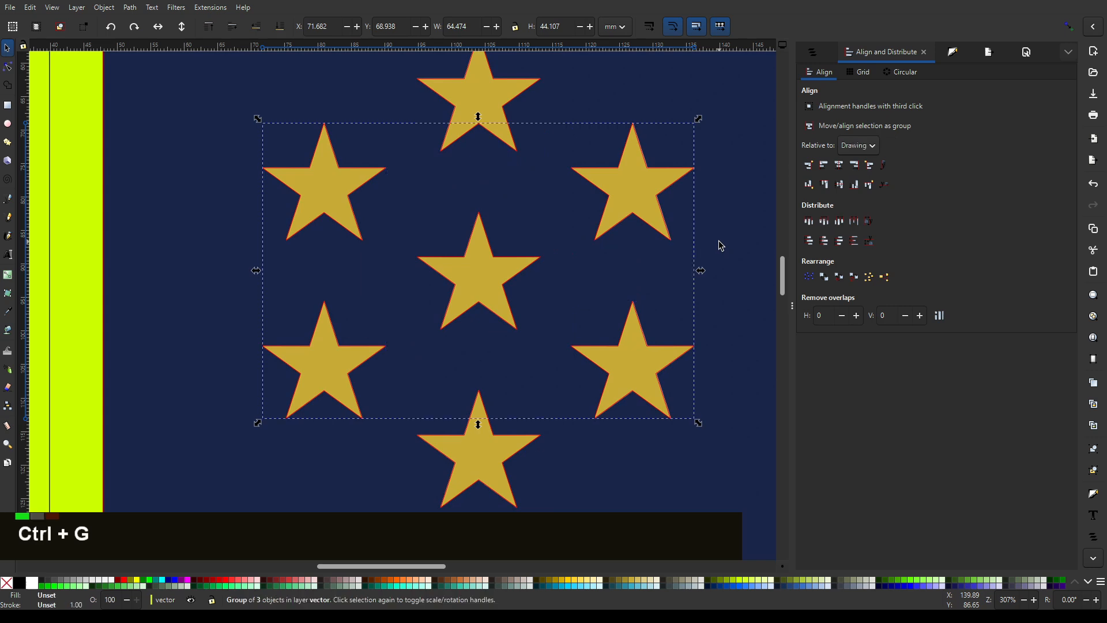
- Centre the group of four side stars on the middle star's vertical axis, relative to the first selected
{"action": "left_click", "coordinate": [495, 270]}
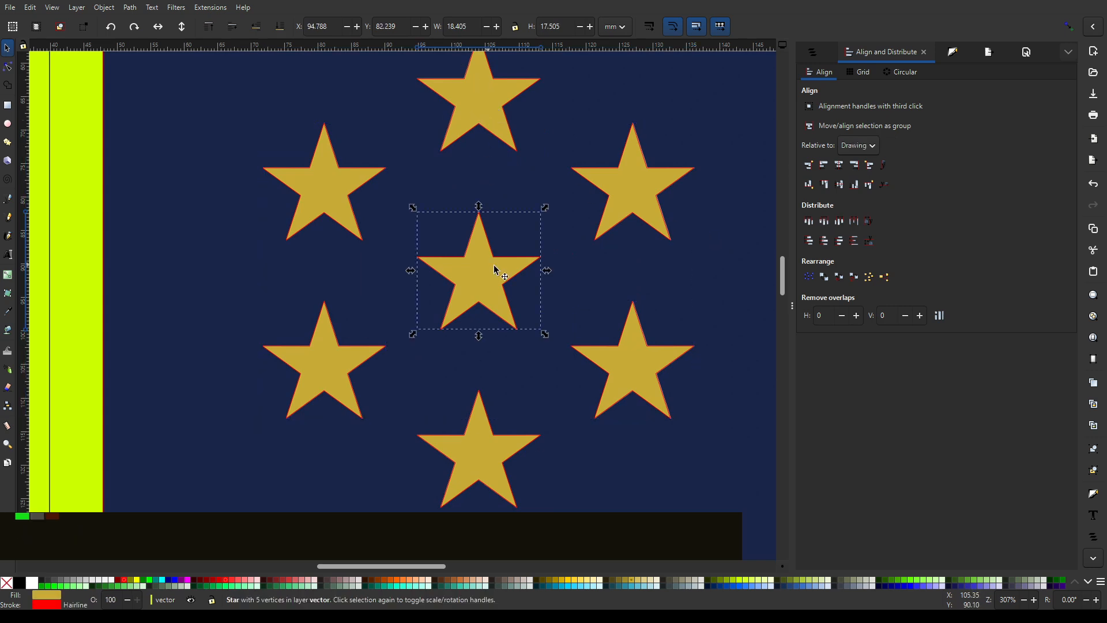
{"action": "left_click", "coordinate": [646, 164], "text": "shift"}
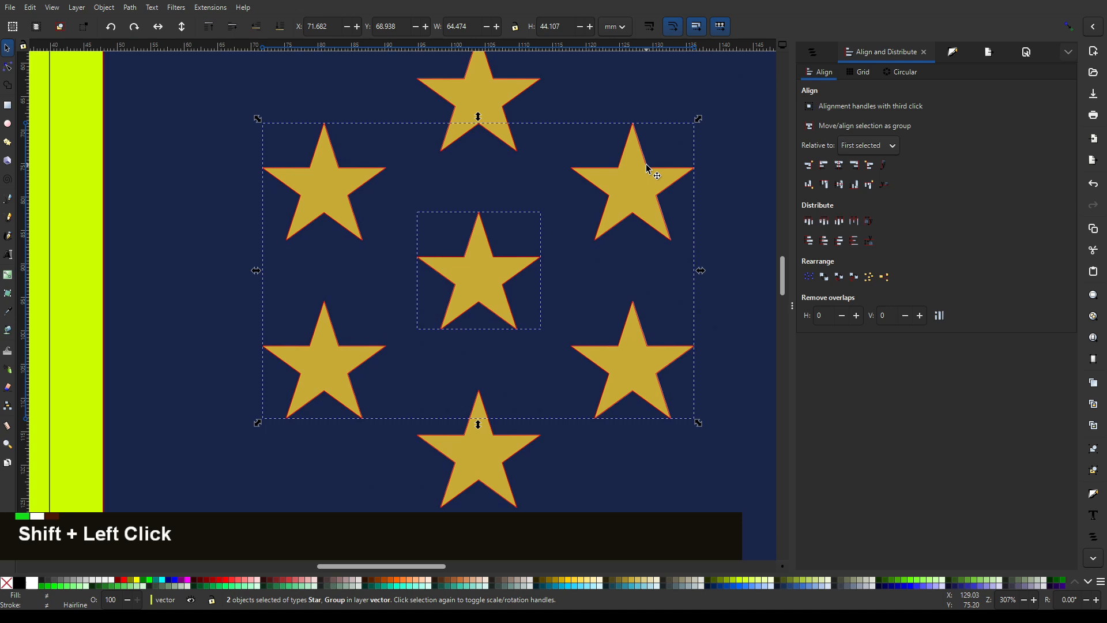
{"action": "left_click", "coordinate": [842, 165]}
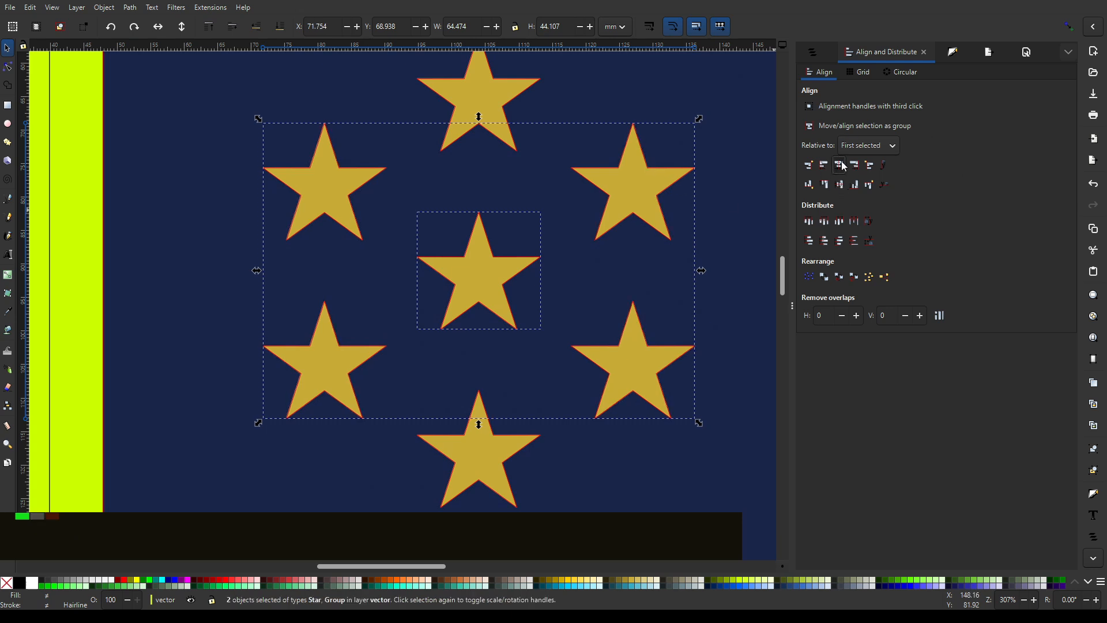
{"action": "scroll", "coordinate": [603, 313], "scroll_direction": "down", "scroll_amount": 1, "text": "ctrl"}
{"action": "left_click", "coordinate": [620, 75]}
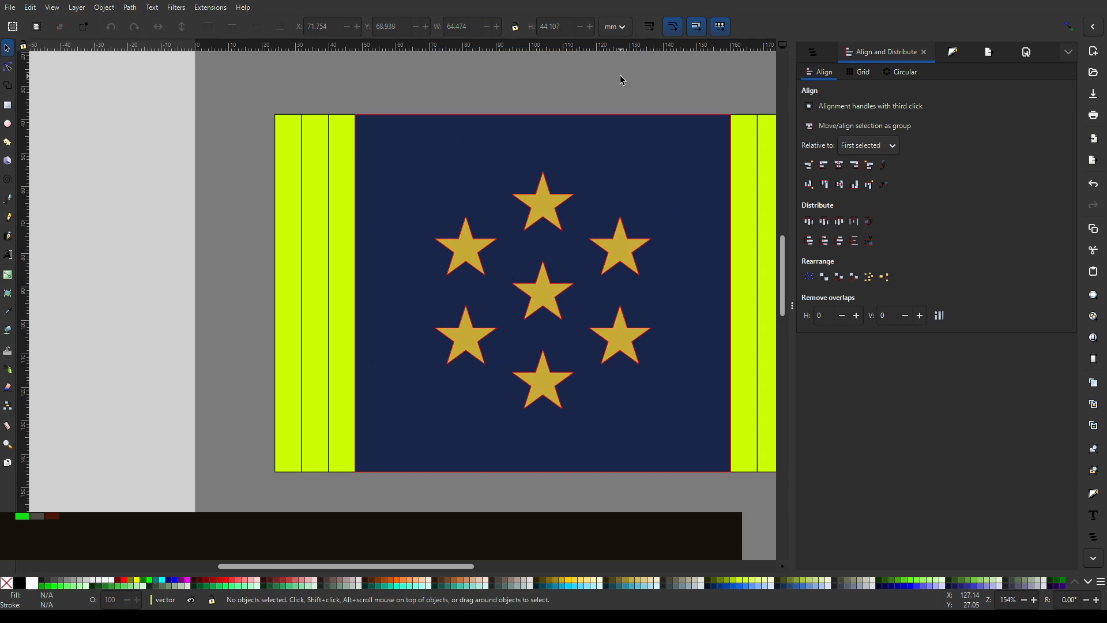
- Select all the stripes, the dark blue panel and the gold stars of the flag together
{"action": "scroll", "coordinate": [625, 104], "scroll_direction": "down", "scroll_amount": 1, "text": "ctrl"}
{"action": "scroll", "coordinate": [747, 101], "scroll_direction": "up", "scroll_amount": 1, "text": "ctrl"}
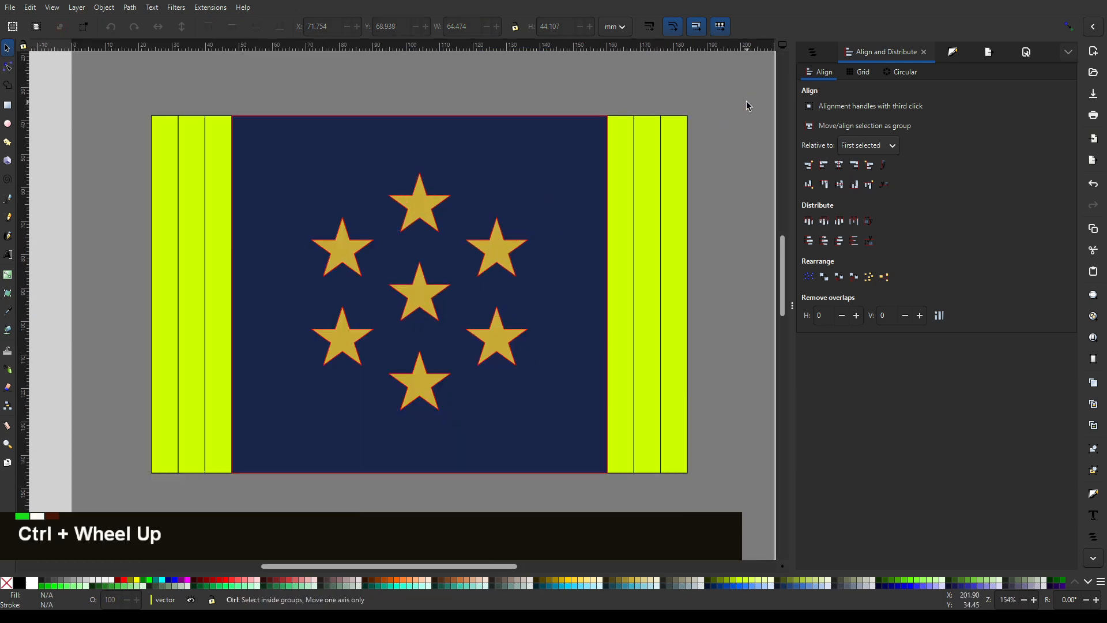
{"action": "scroll", "coordinate": [747, 102], "scroll_direction": "down", "scroll_amount": 1, "text": "ctrl"}
{"action": "left_click_drag", "start_coordinate": [750, 91], "coordinate": [247, 424]}
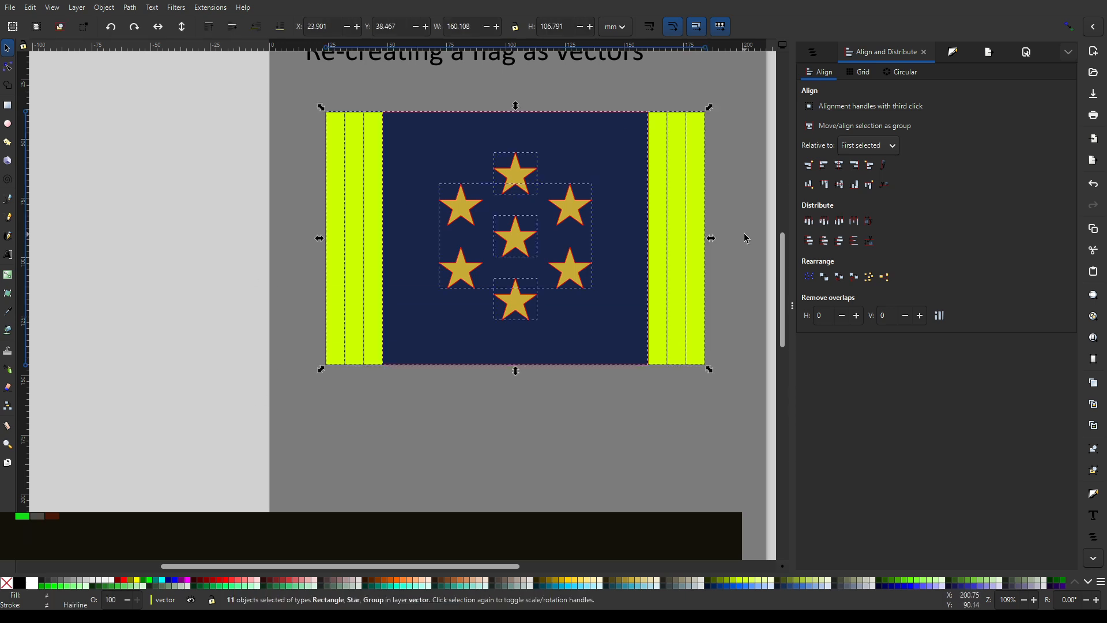
{"action": "left_click", "coordinate": [610, 426], "text": "ctrl"}
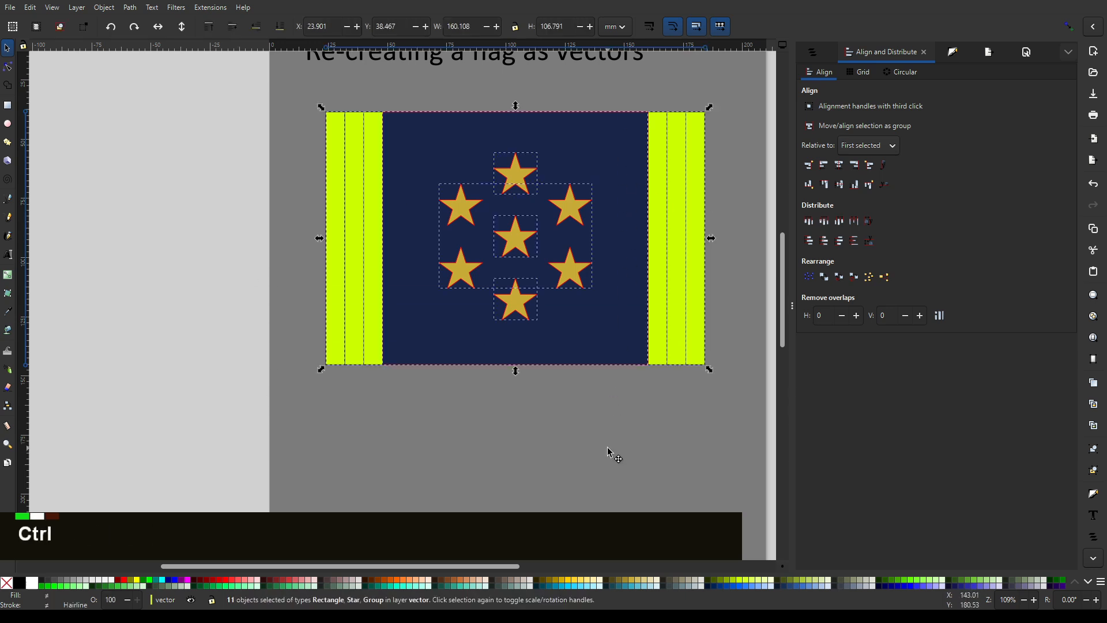
{"action": "left_click", "coordinate": [641, 301], "text": "ctrl"}
{"action": "left_click_drag", "start_coordinate": [621, 164], "coordinate": [683, 359]}
{"action": "left_click_drag", "start_coordinate": [734, 102], "coordinate": [230, 447]}
- Open the list of layers and objects and clear the selection on the canvas
{"action": "left_click", "coordinate": [815, 54]}
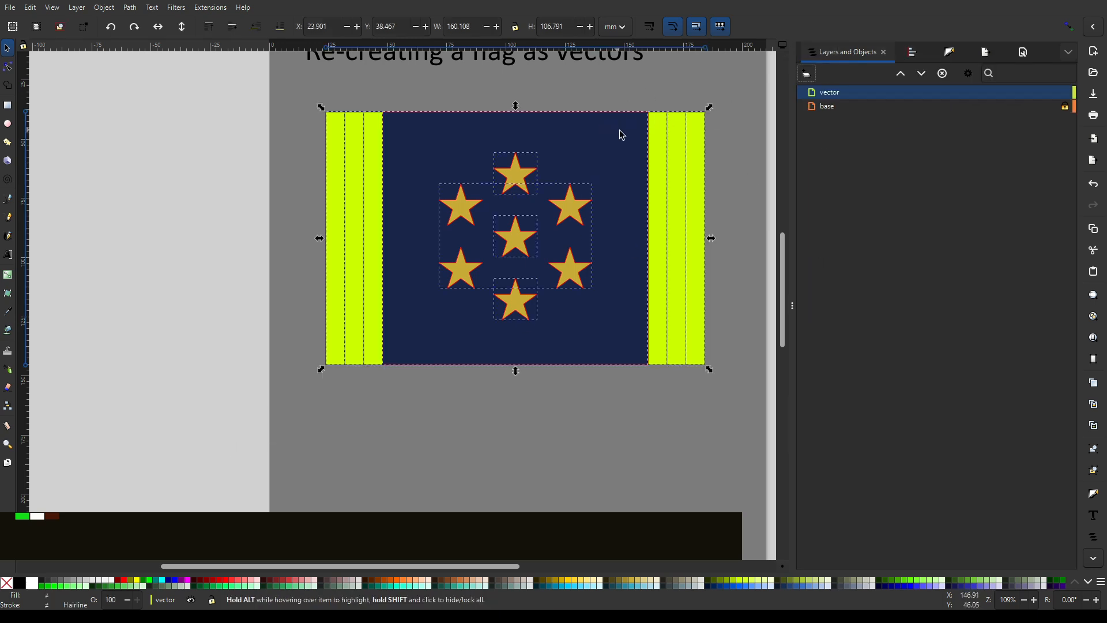
{"action": "left_click_drag", "start_coordinate": [612, 134], "coordinate": [640, 185]}
{"action": "left_click_drag", "start_coordinate": [742, 98], "coordinate": [372, 441]}
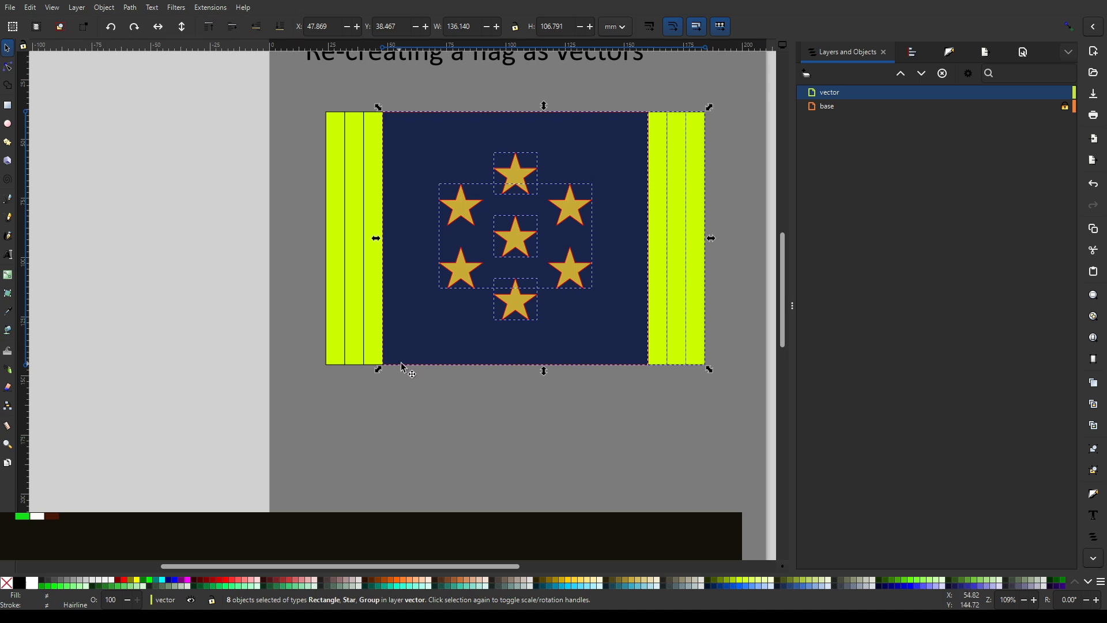
{"action": "left_click_drag", "start_coordinate": [409, 341], "coordinate": [460, 375]}
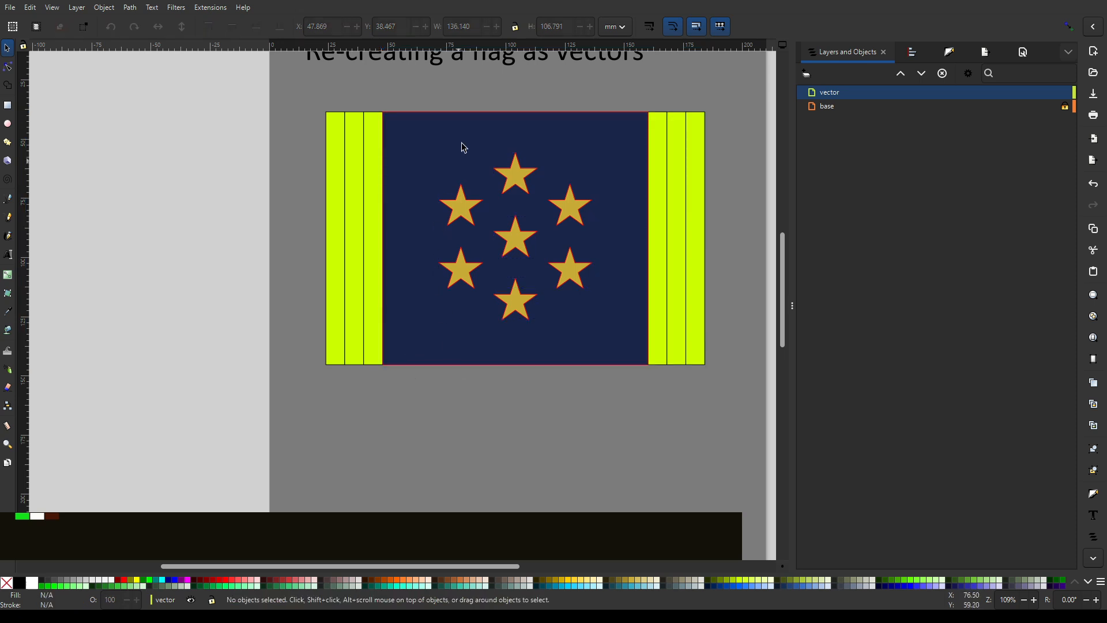
{"action": "middle_click", "coordinate": [660, 95]}
{"action": "scroll", "coordinate": [440, 188], "scroll_direction": "down", "scroll_amount": 2}
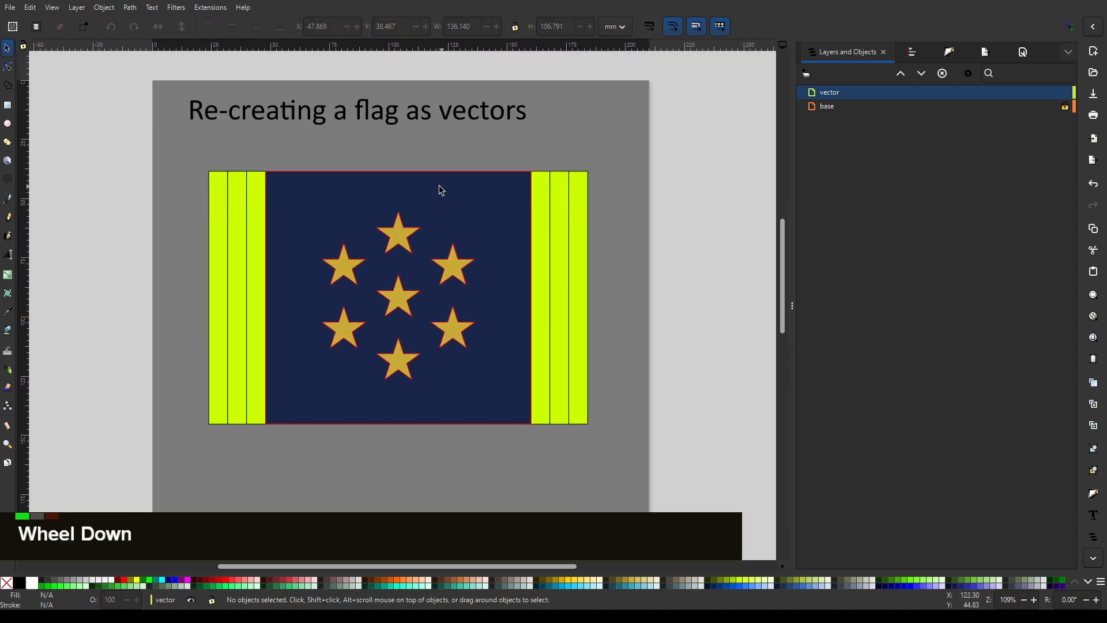
- Try moving the group of four side stars up off the panel, and undo the move
{"action": "scroll", "coordinate": [487, 160], "scroll_direction": "down", "scroll_amount": 3}
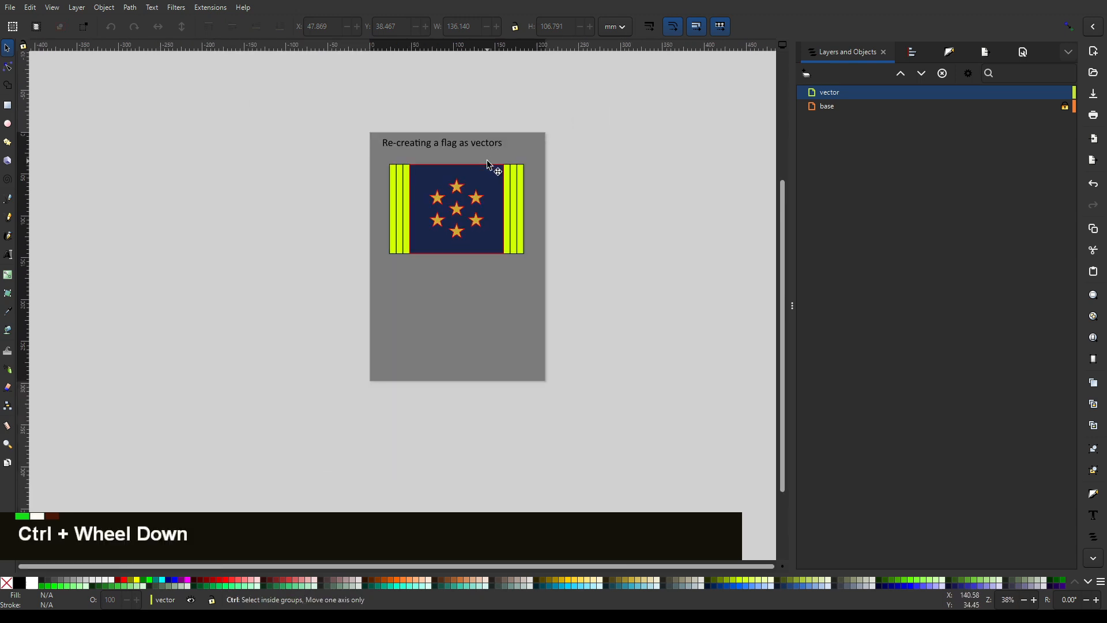
{"action": "scroll", "coordinate": [487, 160], "scroll_direction": "up", "scroll_amount": 3}
{"action": "left_click_drag", "start_coordinate": [437, 183], "coordinate": [506, 235]}
{"action": "left_click", "coordinate": [469, 270]}
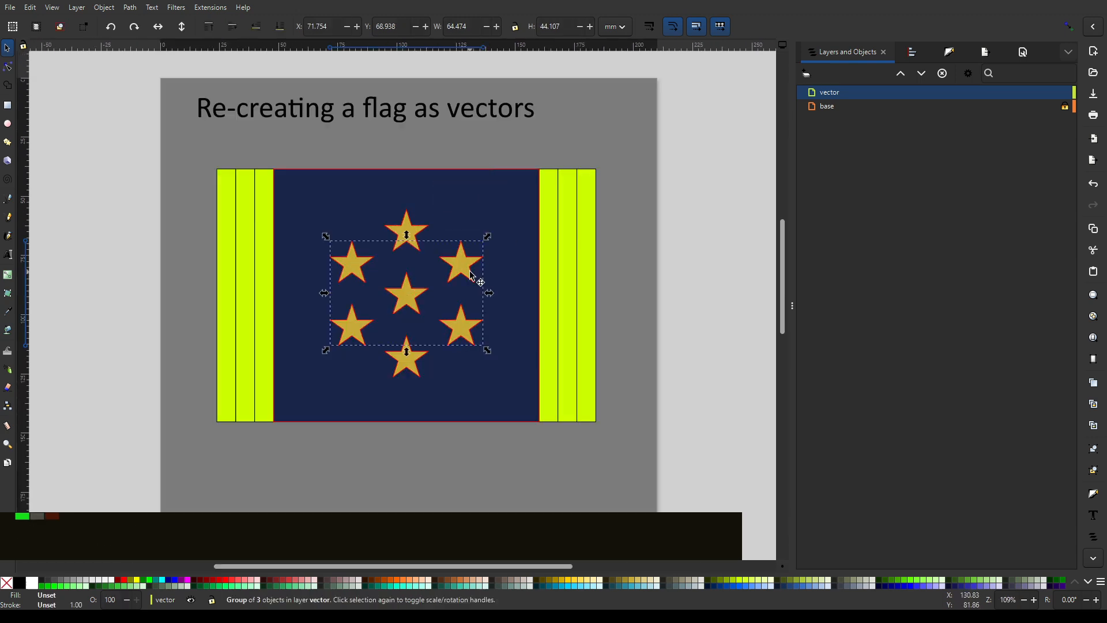
{"action": "left_click_drag", "start_coordinate": [464, 263], "coordinate": [569, 126]}
{"action": "key", "text": "ctrl+z"}
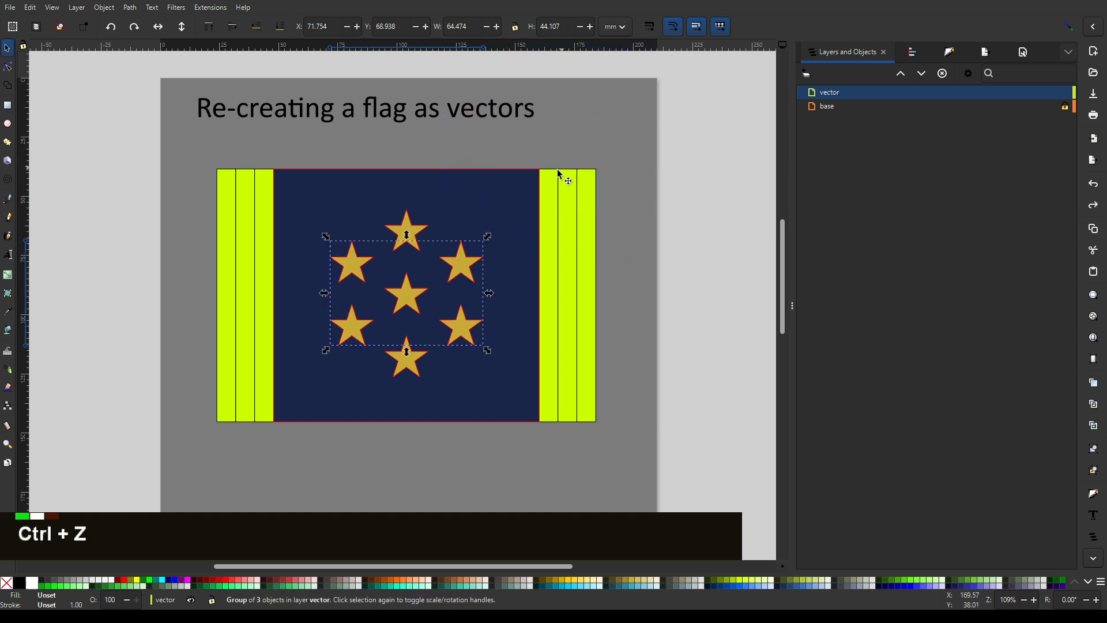
- Try shifting the innermost right stripe and the panel rectangle away from the flag, and undo the moves
{"action": "left_click", "coordinate": [514, 188]}
{"action": "left_click", "coordinate": [553, 199]}
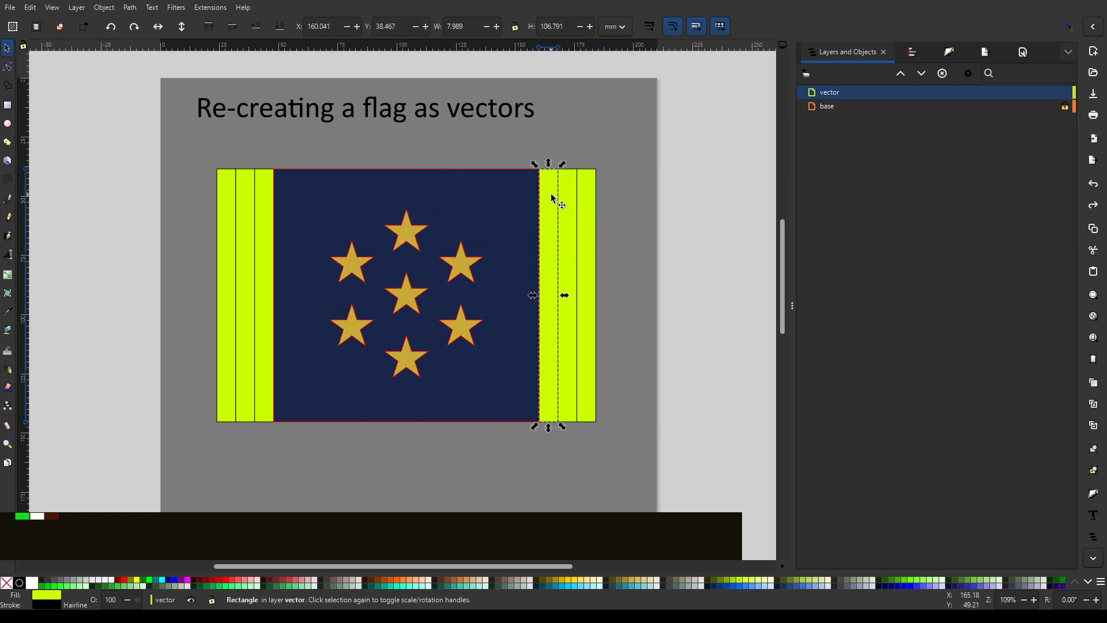
{"action": "left_click_drag", "start_coordinate": [555, 199], "coordinate": [645, 187]}
{"action": "key", "text": "ctrl+z"}
{"action": "left_click", "coordinate": [469, 173]}
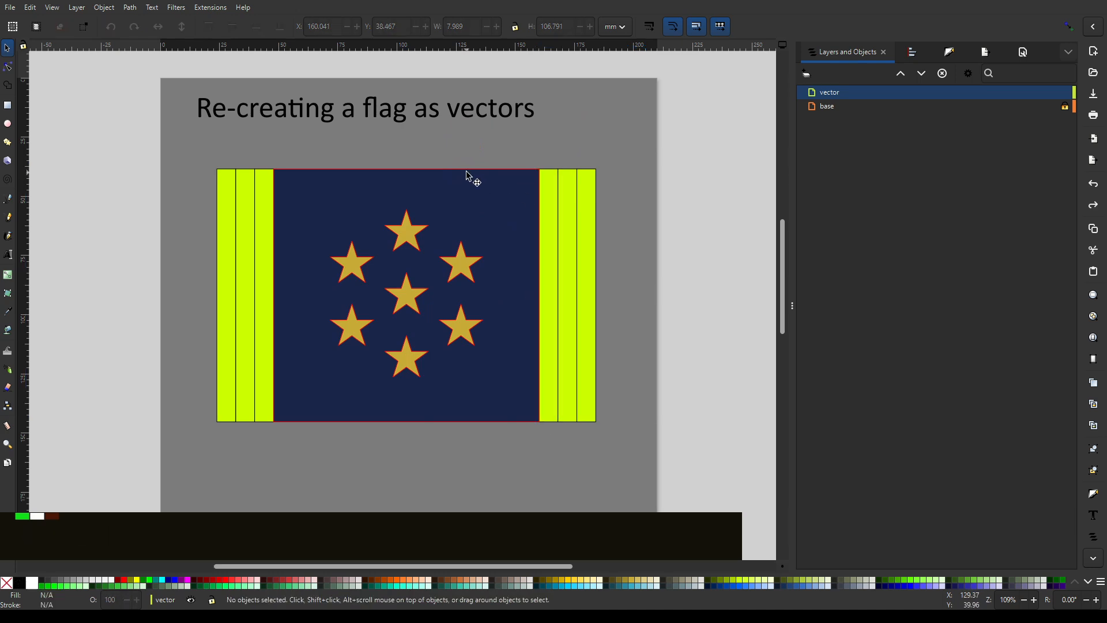
{"action": "left_click", "coordinate": [473, 184]}
{"action": "key", "text": "ctrl+z"}
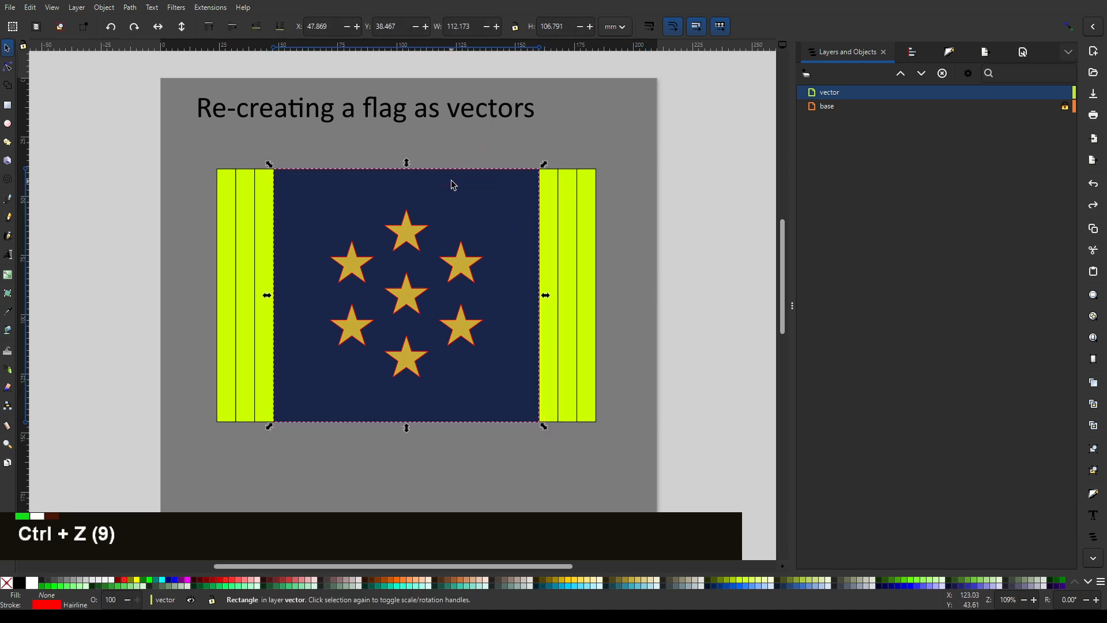
- Try moving all the traced stripes, panel and stars below the original flag, and undo the move
{"action": "left_click", "coordinate": [471, 225]}
{"action": "left_click_drag", "start_coordinate": [471, 225], "coordinate": [103, 470]}
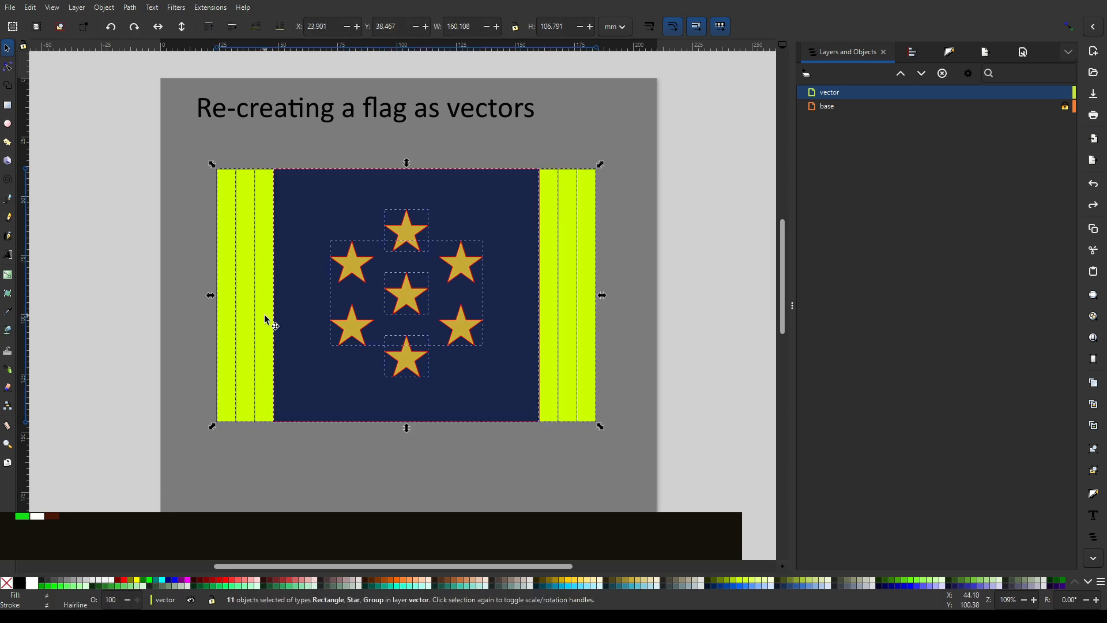
{"action": "left_click_drag", "start_coordinate": [267, 318], "coordinate": [283, 511]}
{"action": "key", "text": "ctrl+z"}
{"action": "scroll", "coordinate": [503, 91], "scroll_direction": "up", "scroll_amount": 2, "text": "ctrl"}
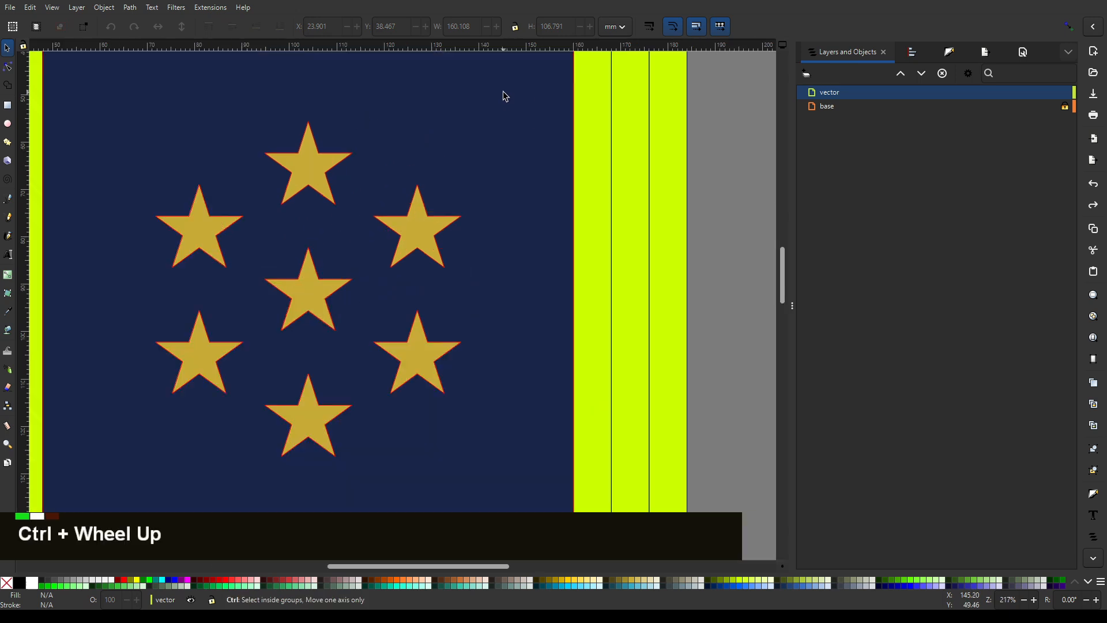
{"action": "scroll", "coordinate": [505, 90], "scroll_direction": "down", "scroll_amount": 1, "text": "ctrl"}
{"action": "middle_click", "coordinate": [505, 90]}
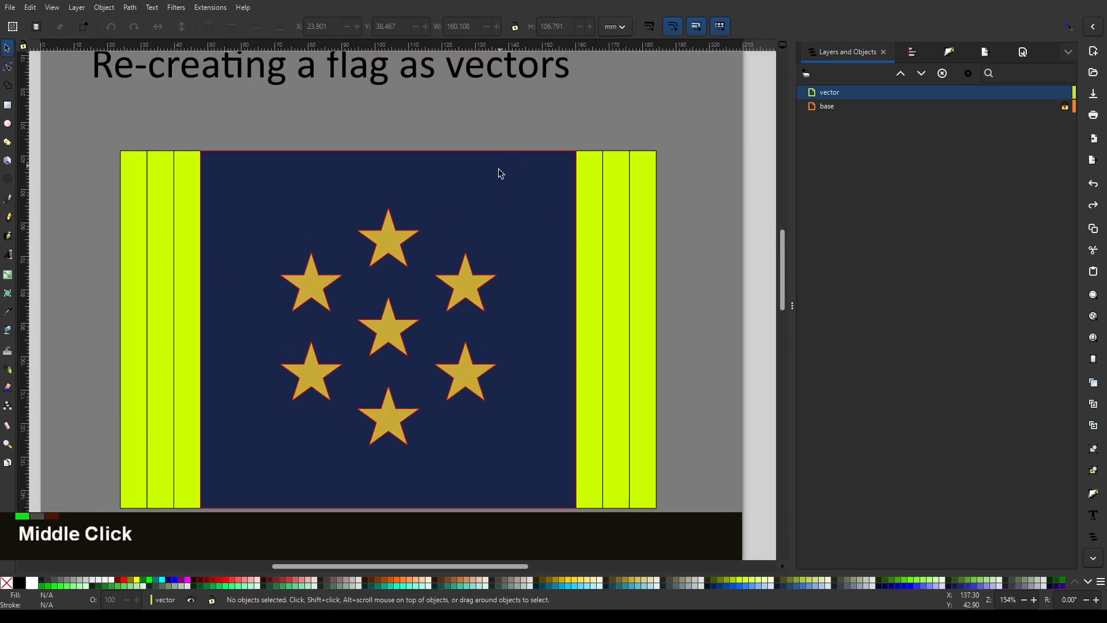
- Try filling the middle panel rectangle with light pink and shifting it, and undo these changes
{"action": "left_click", "coordinate": [544, 150]}
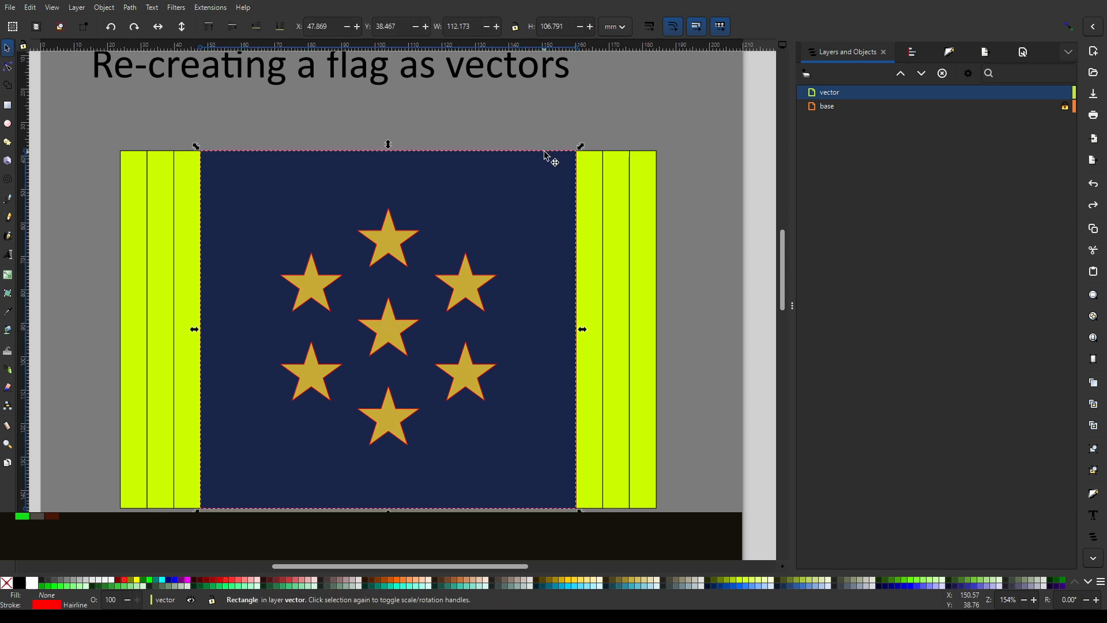
{"action": "left_click", "coordinate": [315, 581]}
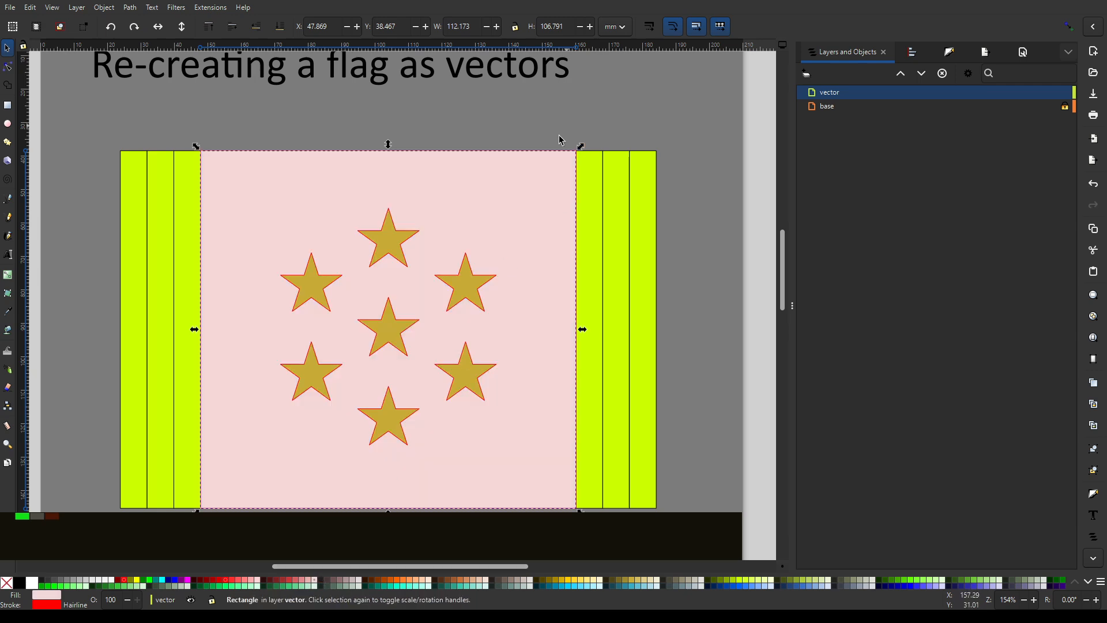
{"action": "left_click_drag", "start_coordinate": [506, 173], "coordinate": [483, 200]}
{"action": "key", "text": "ctrl+z"}
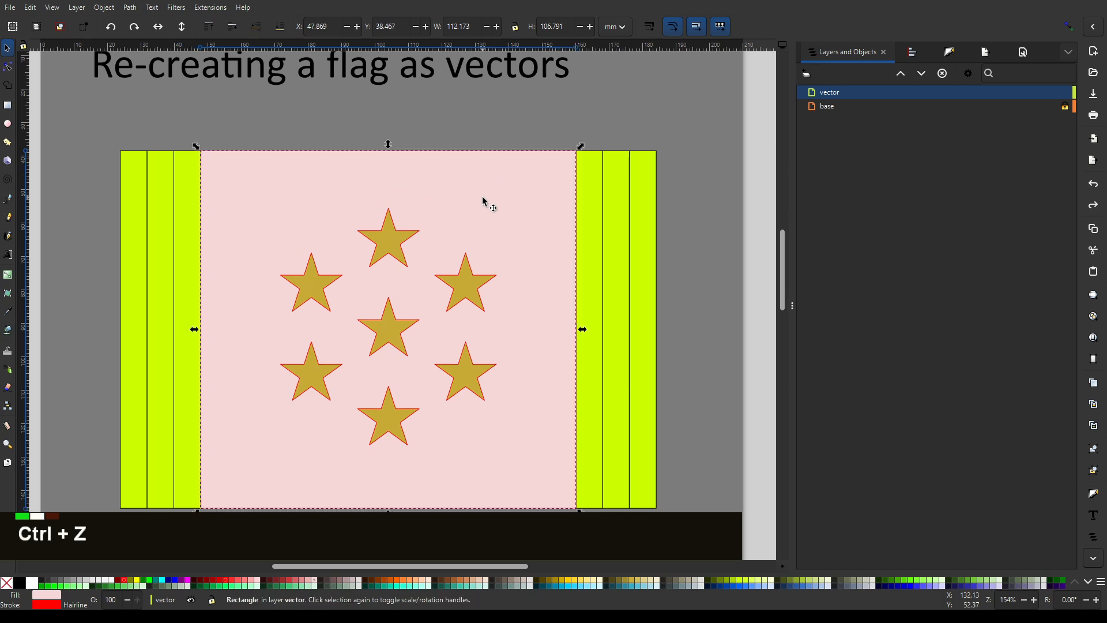
{"action": "key", "text": "ctrl+z"}
{"action": "left_click", "coordinate": [509, 173]}
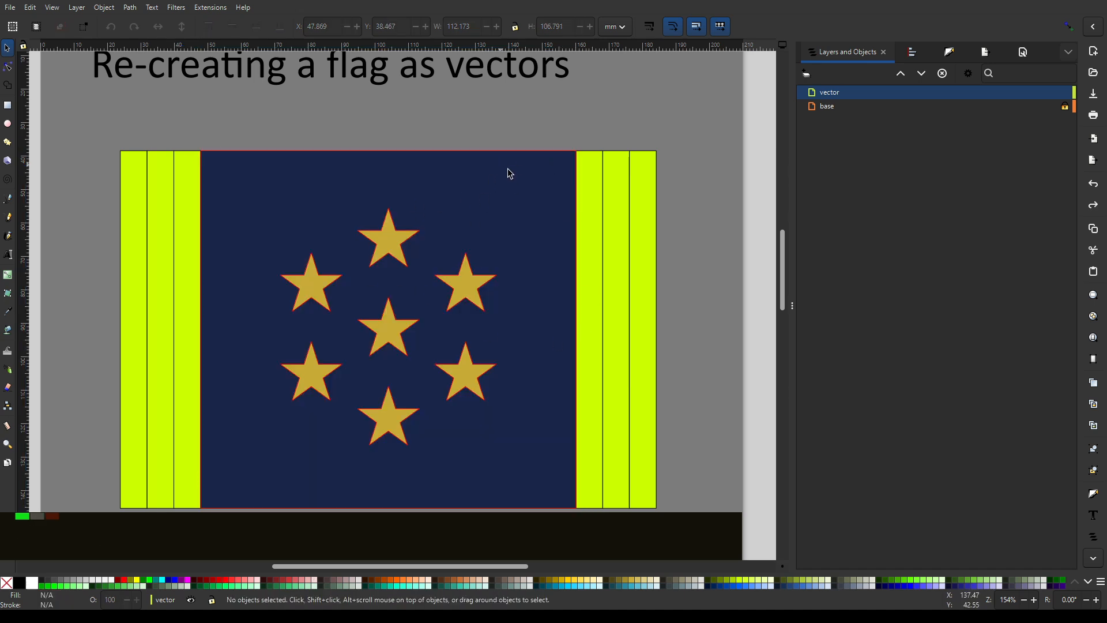
{"action": "key", "text": "ctrl+z"}
{"action": "key", "text": "ctrl+z"}
{"action": "key", "text": "ctrl+z"}
{"action": "key", "text": "ctrl+z"}
{"action": "key", "text": "ctrl+z"}
{"action": "key", "text": "ctrl+z"}
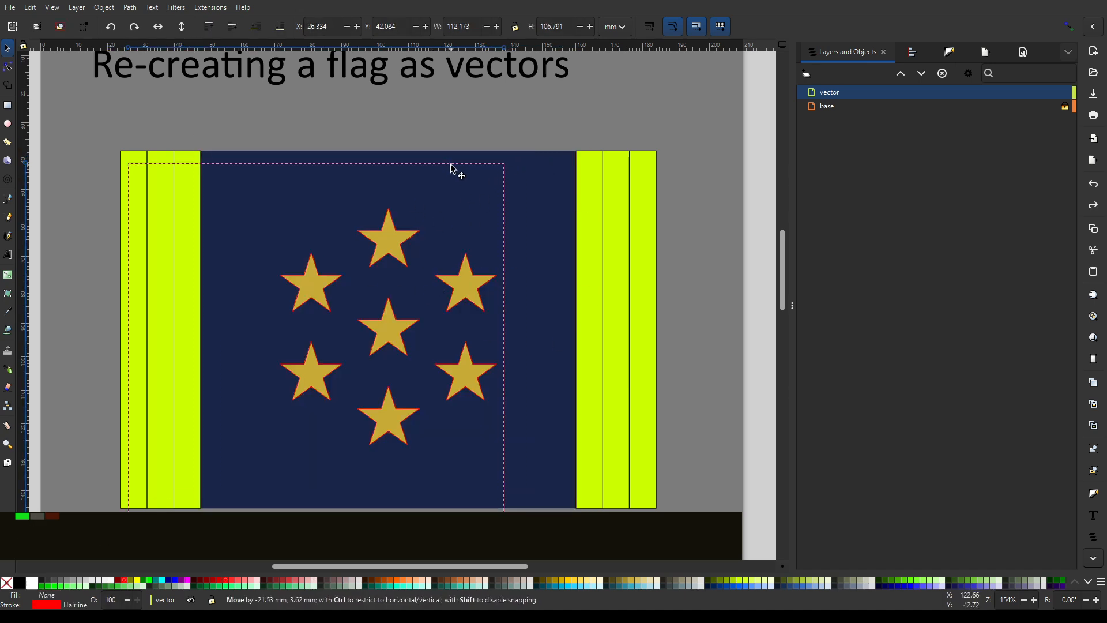
- Move all the traced stripes, panel and stars straight down to Y 151.478 mm, below the original flag
{"action": "scroll", "coordinate": [550, 196], "scroll_direction": "down", "scroll_amount": 2}
{"action": "left_click_drag", "start_coordinate": [615, 154], "coordinate": [241, 416]}
{"action": "left_click_drag", "start_coordinate": [583, 230], "coordinate": [580, 420]}
{"action": "left_click", "coordinate": [648, 336]}
{"action": "scroll", "coordinate": [447, 368], "scroll_direction": "up", "scroll_amount": 2}
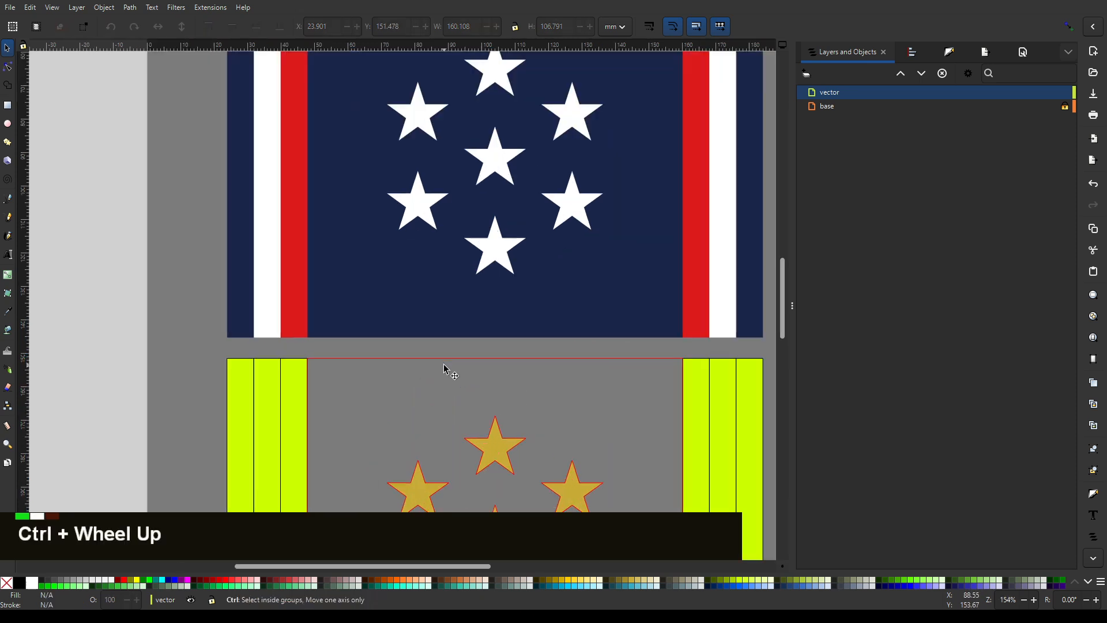
- Fill the middle panel and the two outermost stripes with the dark blue #182548 sampled from the original flag
{"action": "left_click", "coordinate": [475, 359], "text": "ctrl"}
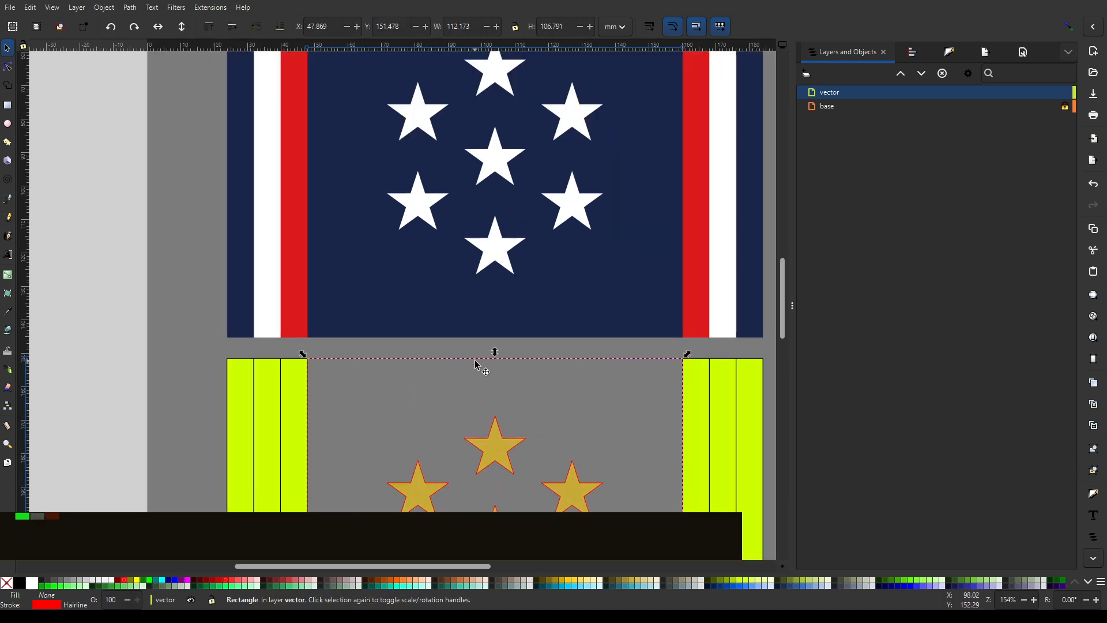
{"action": "left_click", "coordinate": [237, 375], "text": "shift"}
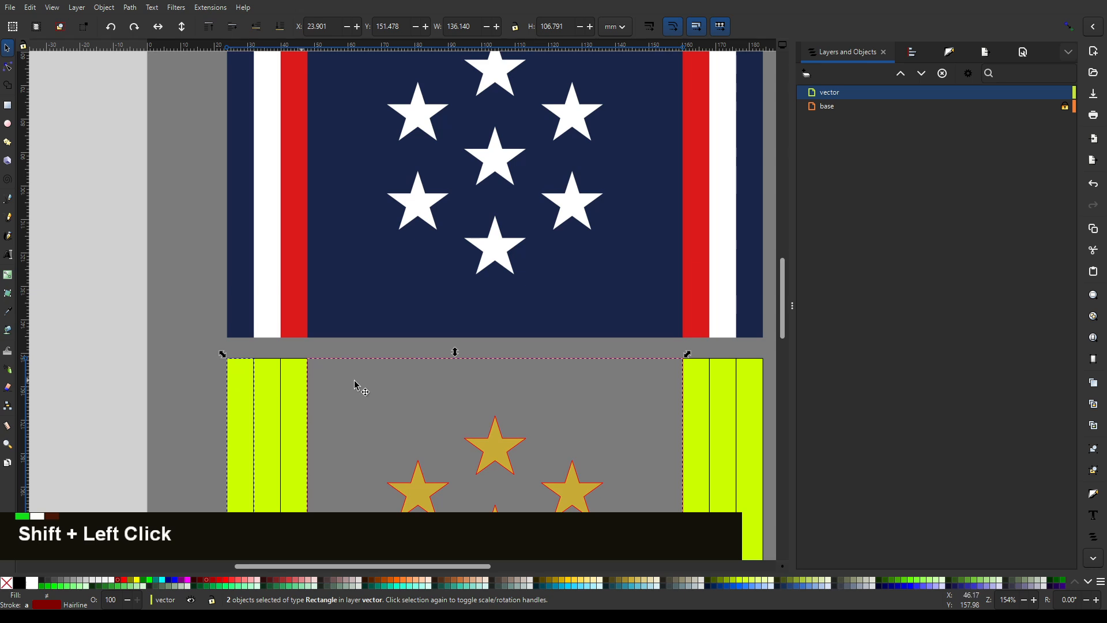
{"action": "scroll", "coordinate": [645, 369], "scroll_direction": "right", "scroll_amount": 5}
{"action": "left_click", "coordinate": [571, 371], "text": "shift"}
{"action": "key", "text": "d"}
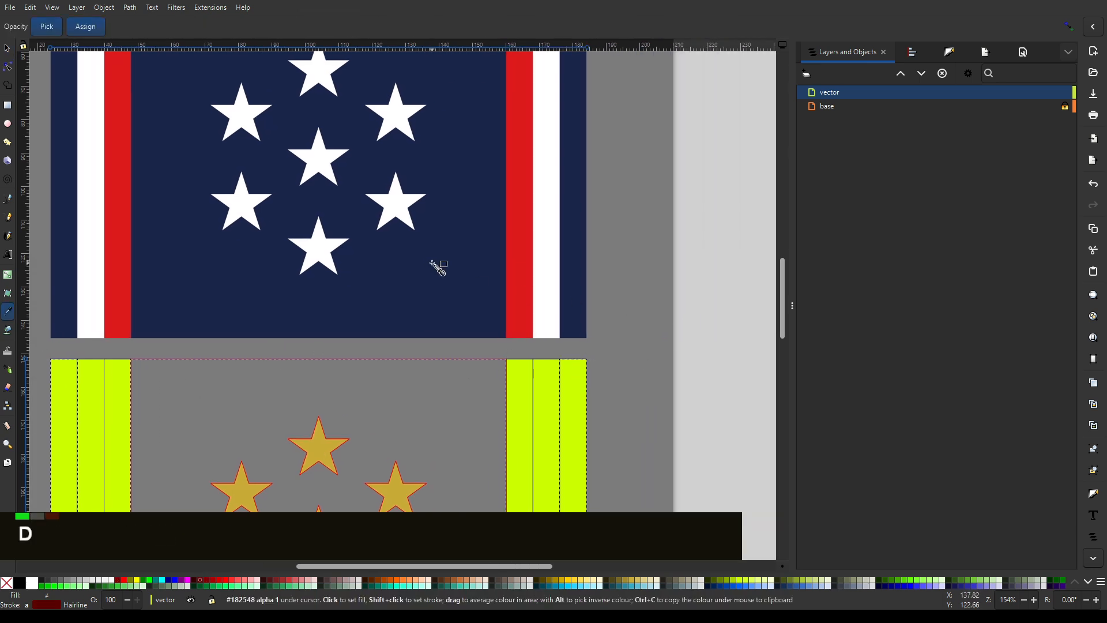
{"action": "left_click", "coordinate": [438, 266]}
{"action": "scroll", "coordinate": [630, 326], "scroll_direction": "down", "scroll_amount": 2}
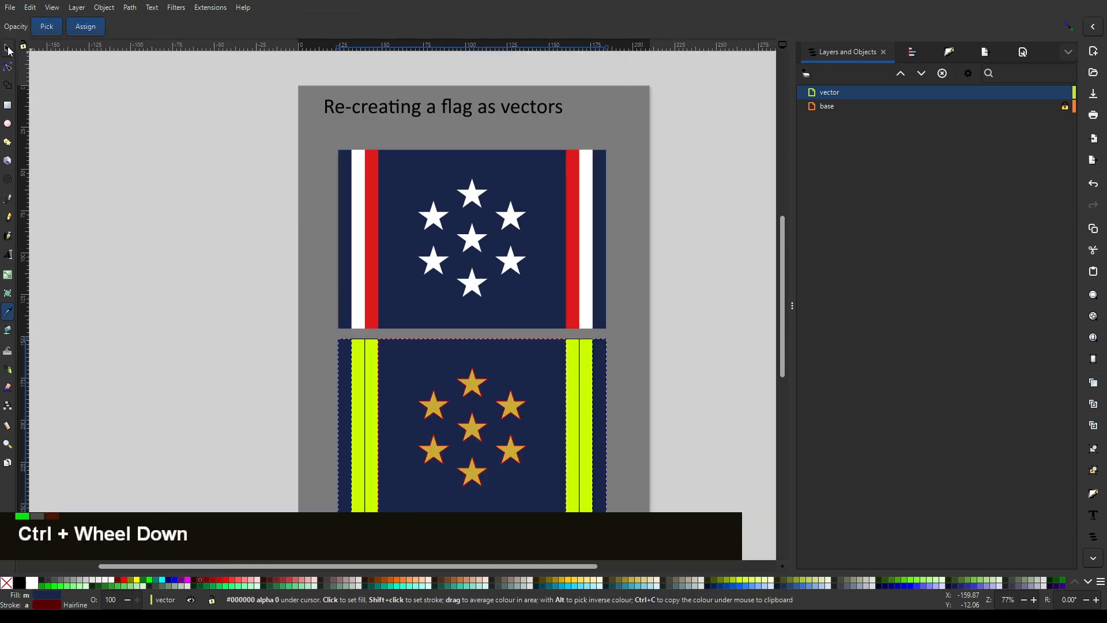
- Try filling the stars, the inner left stripe and the outer right stripe with sampled white, and undo the fill
{"action": "left_click", "coordinate": [8, 49]}
{"action": "left_click_drag", "start_coordinate": [557, 541], "coordinate": [387, 352]}
{"action": "left_click", "coordinate": [362, 370], "text": "shift"}
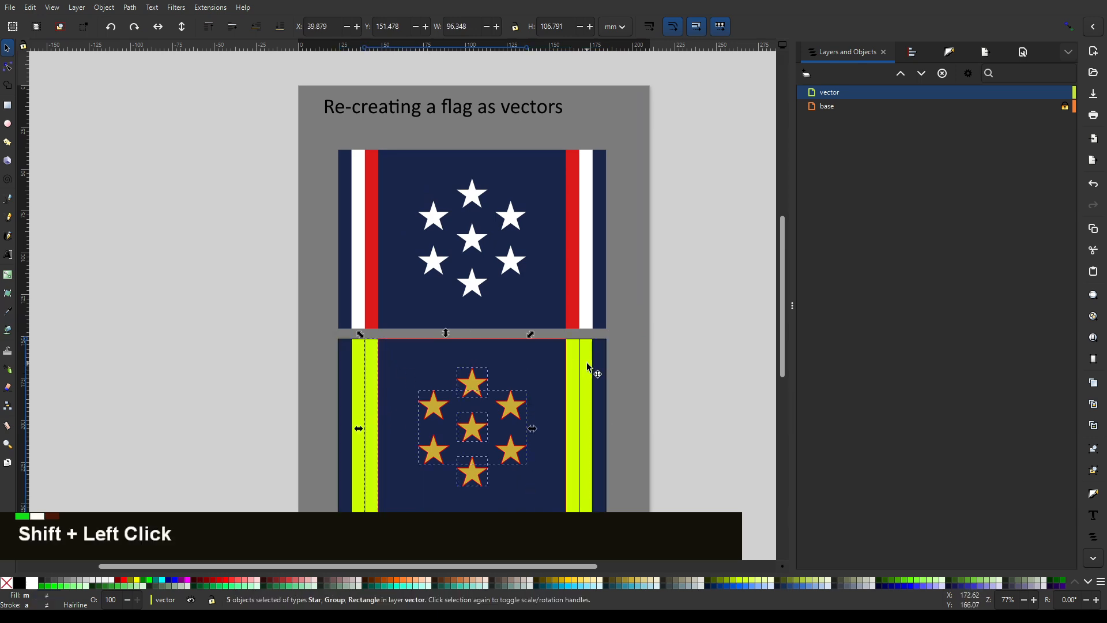
{"action": "left_click", "coordinate": [590, 364], "text": "shift"}
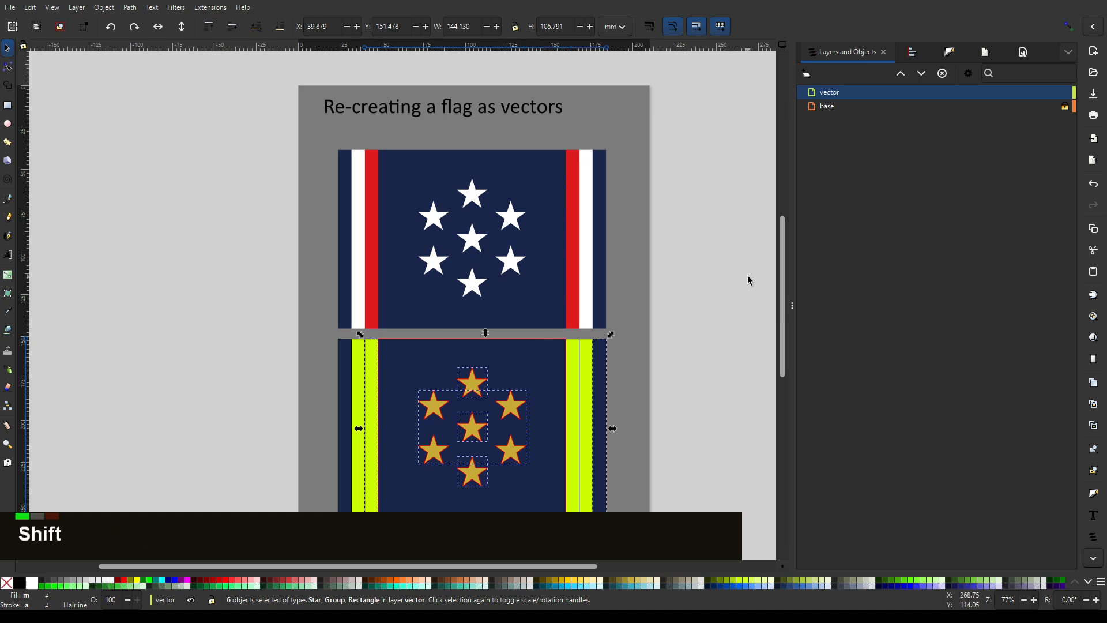
{"action": "key", "text": "d"}
{"action": "left_click", "coordinate": [577, 264]}
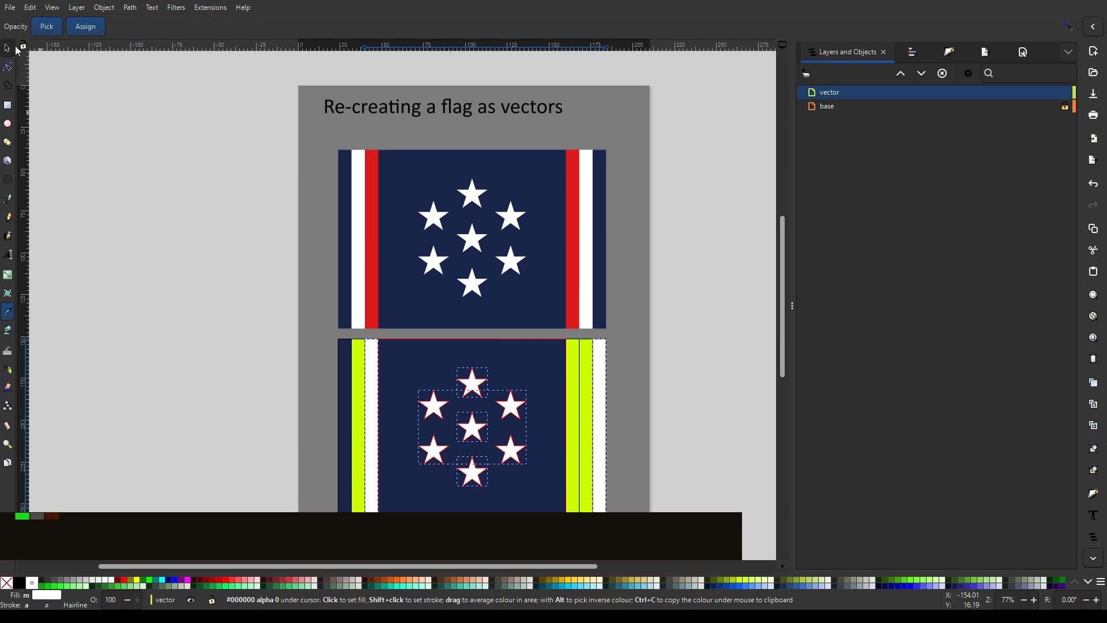
{"action": "left_click", "coordinate": [17, 50]}
{"action": "key", "text": "ctrl+z"}
- Fill the middle stripe of the right set with the white #ffffff sampled from the original flag
{"action": "scroll", "coordinate": [615, 371], "scroll_direction": "up", "scroll_amount": 4}
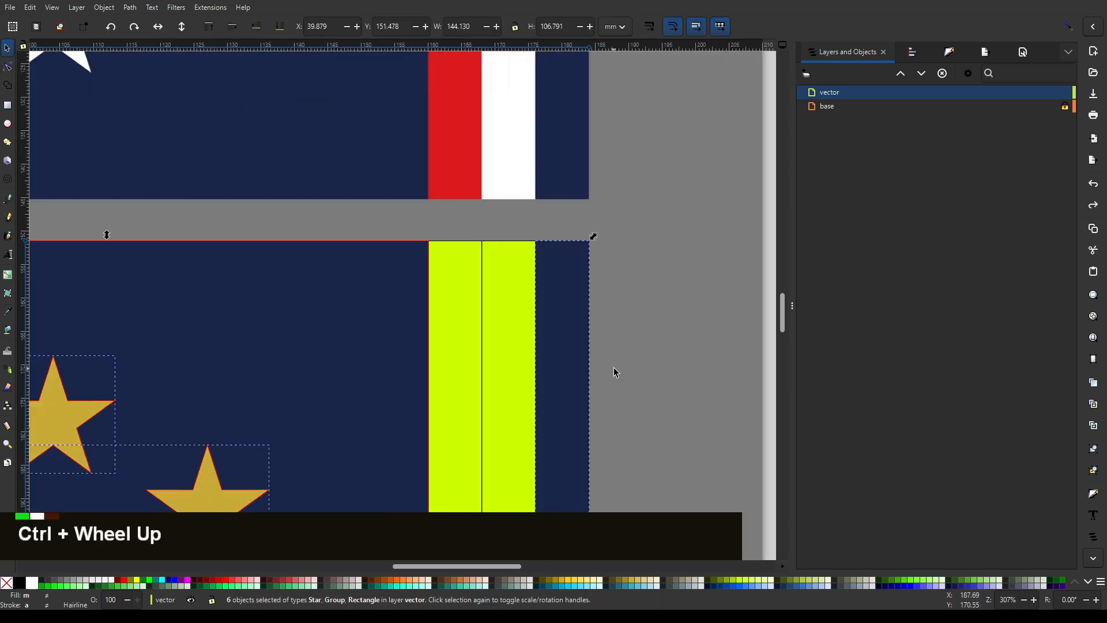
{"action": "left_click", "coordinate": [514, 260]}
{"action": "key", "text": "d"}
{"action": "left_click", "coordinate": [601, 197]}
{"action": "scroll", "coordinate": [692, 230], "scroll_direction": "down", "scroll_amount": 4}
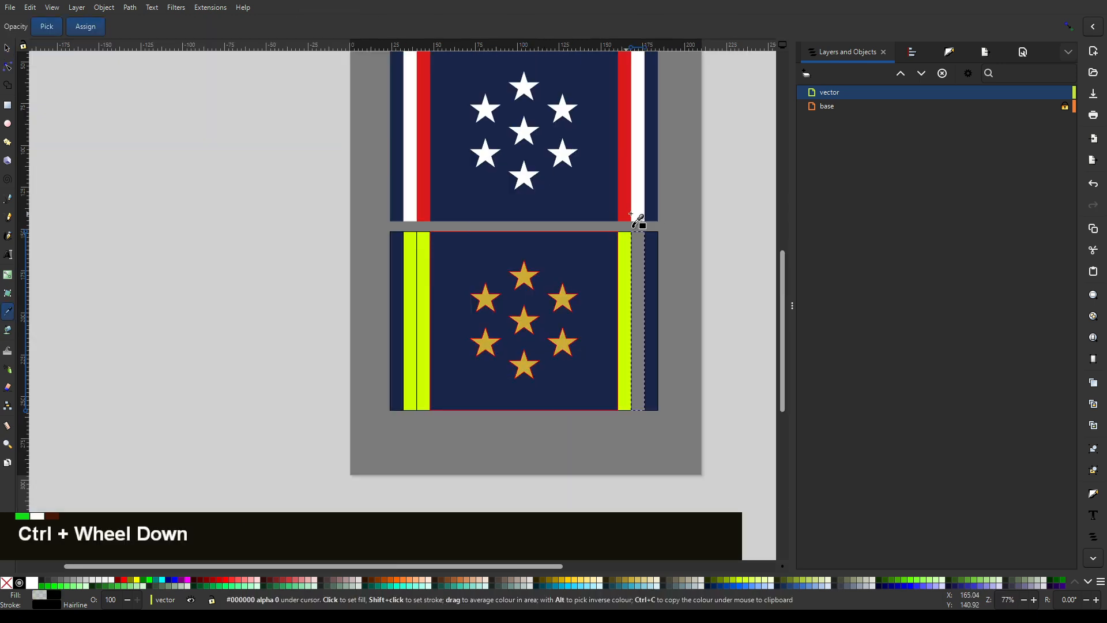
{"action": "scroll", "coordinate": [639, 221], "scroll_direction": "up", "scroll_amount": 3}
{"action": "left_click", "coordinate": [632, 212]}
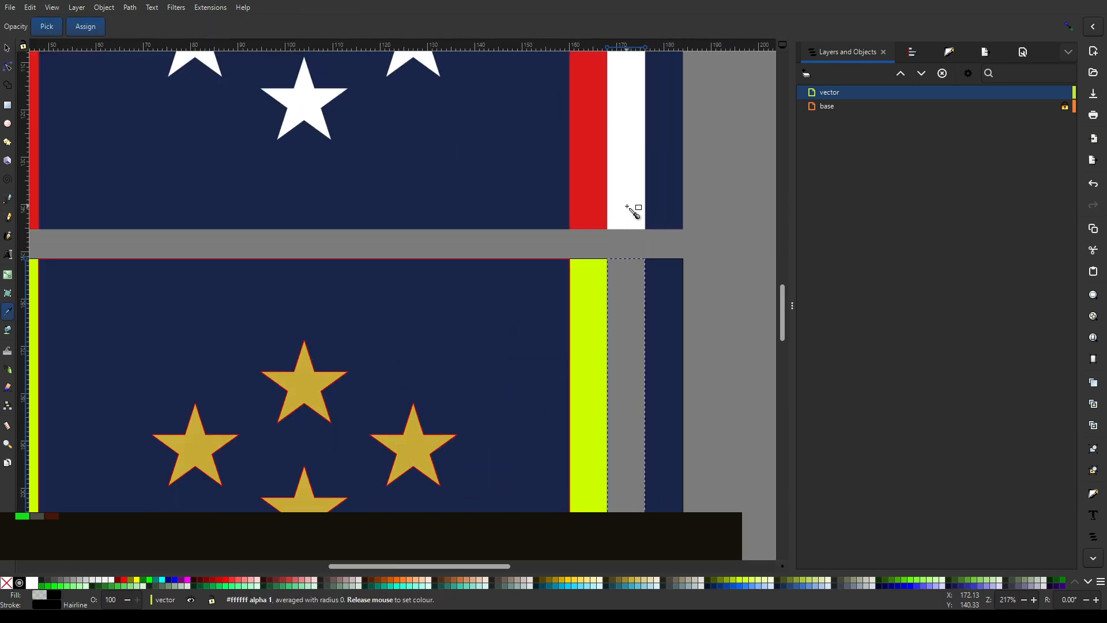
- Fill the middle stripe of the left set with the white sampled from the original flag
{"action": "left_click_drag", "start_coordinate": [372, 208], "coordinate": [951, 211]}
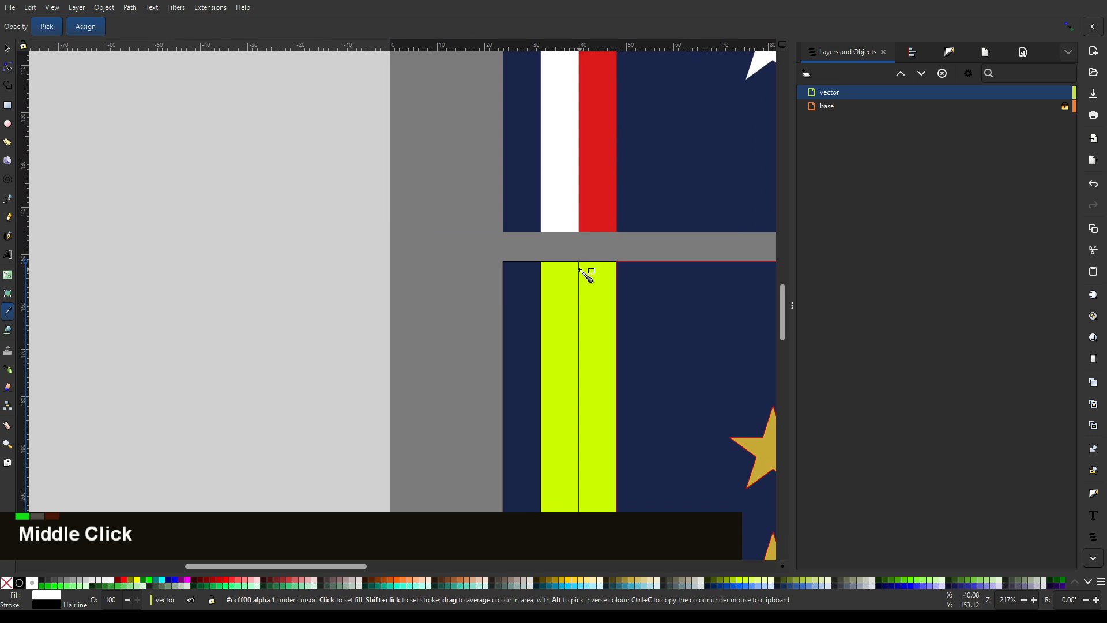
{"action": "key", "text": "s"}
{"action": "key", "text": "shift"}
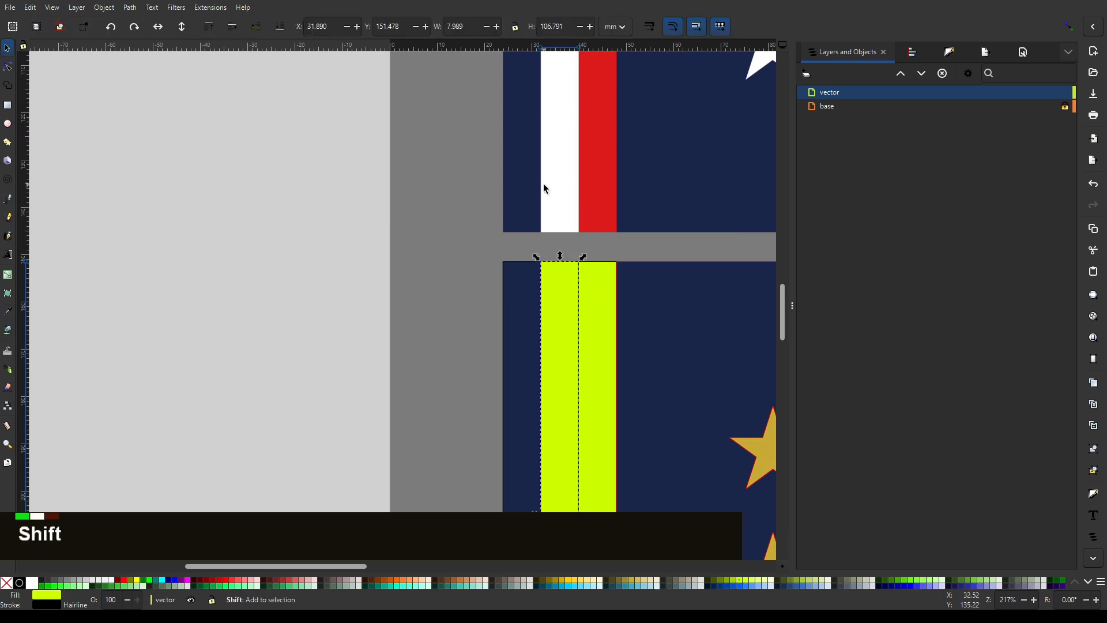
{"action": "key", "text": "d"}
{"action": "left_click", "coordinate": [574, 181]}
{"action": "scroll", "coordinate": [523, 243], "scroll_direction": "down", "scroll_amount": 2}
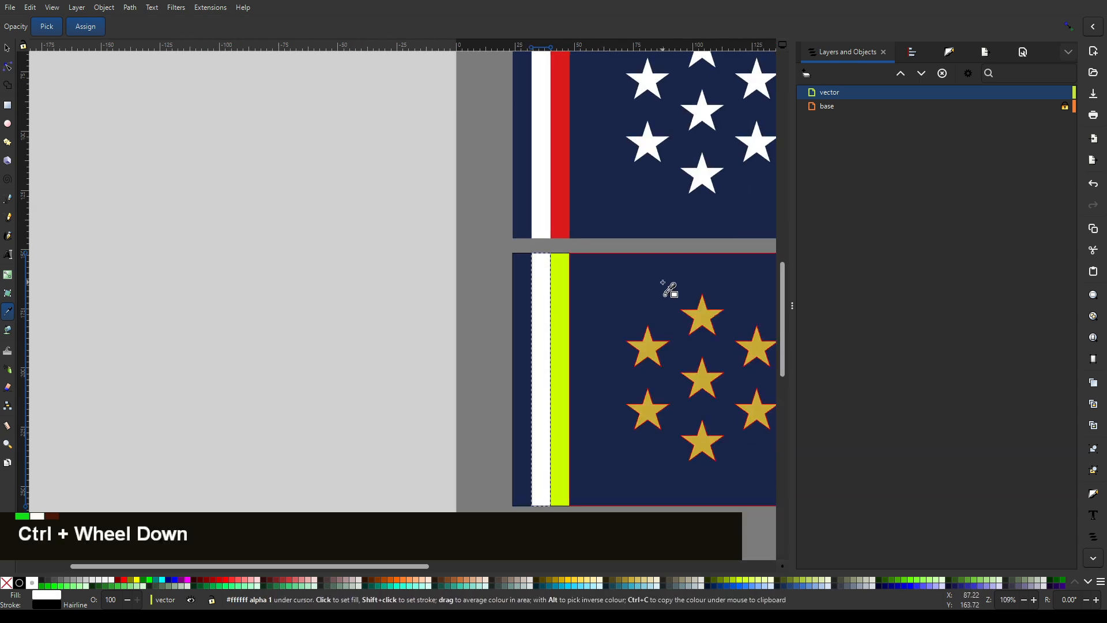
- Fill the innermost left stripe with the red sampled from the original flag
{"action": "mouse_move", "coordinate": [669, 288]}
{"action": "left_mouse_down"}
{"action": "mouse_move", "coordinate": [494, 279]}
{"action": "mouse_move", "coordinate": [672, 267]}
{"action": "left_mouse_up"}
{"action": "key", "text": "F1"}
{"action": "left_click", "coordinate": [489, 265]}
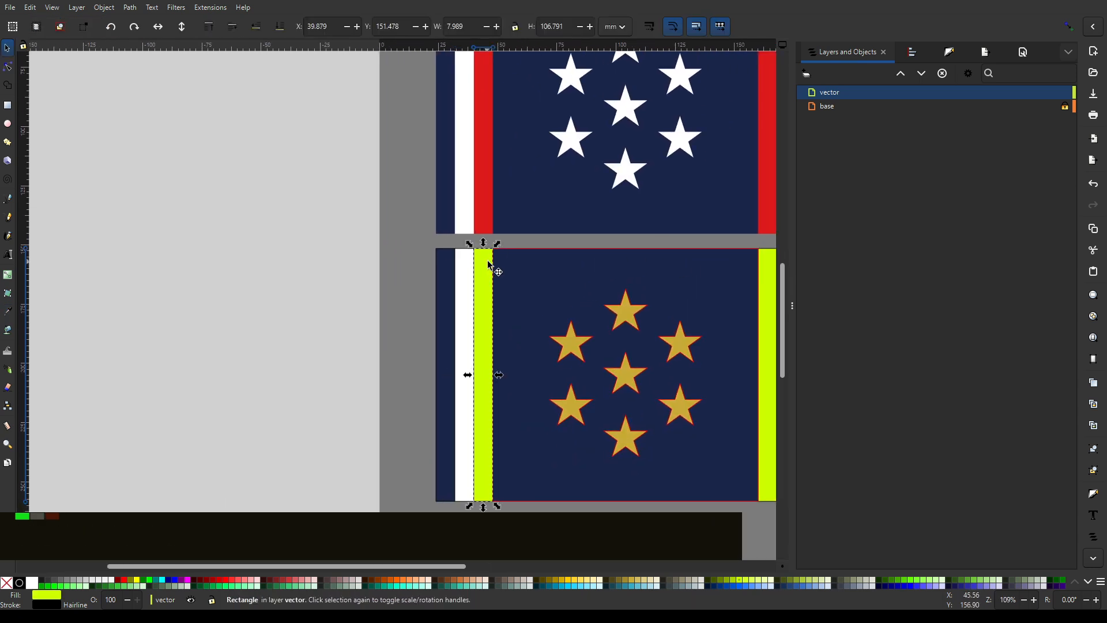
{"action": "key", "text": "d"}
{"action": "left_click", "coordinate": [493, 208]}
- Fill the innermost right stripe with the red sampled from the matching stripe of the original flag
{"action": "left_click_drag", "start_coordinate": [733, 269], "coordinate": [480, 279]}
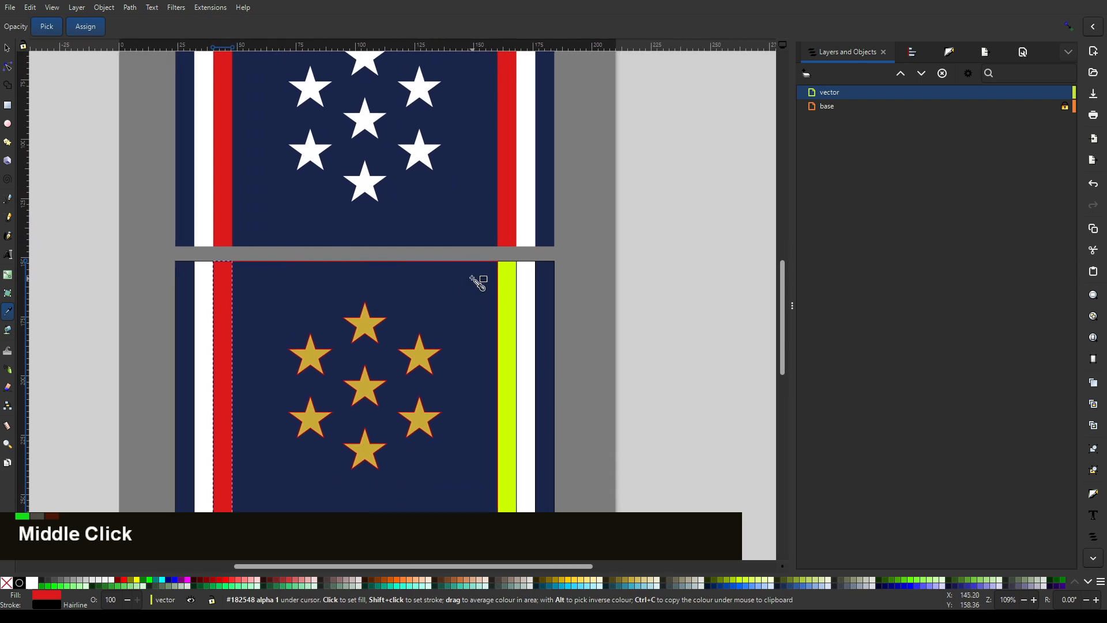
{"action": "key", "text": "F1"}
{"action": "left_click", "coordinate": [507, 274]}
{"action": "key", "text": "d"}
{"action": "left_click", "coordinate": [639, 257]}
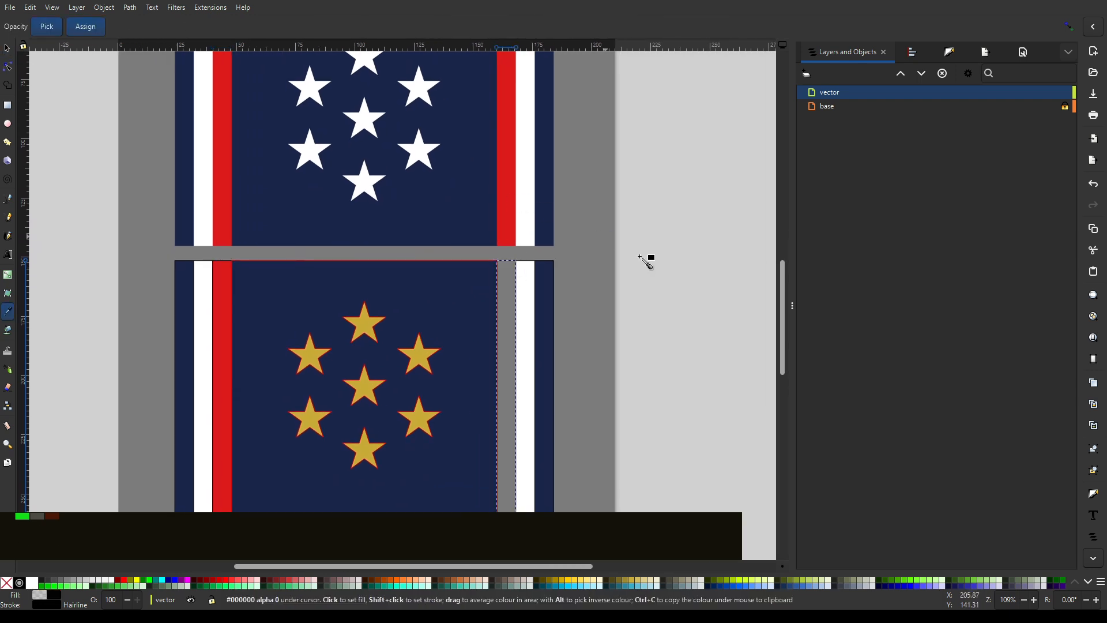
{"action": "left_click", "coordinate": [508, 224]}
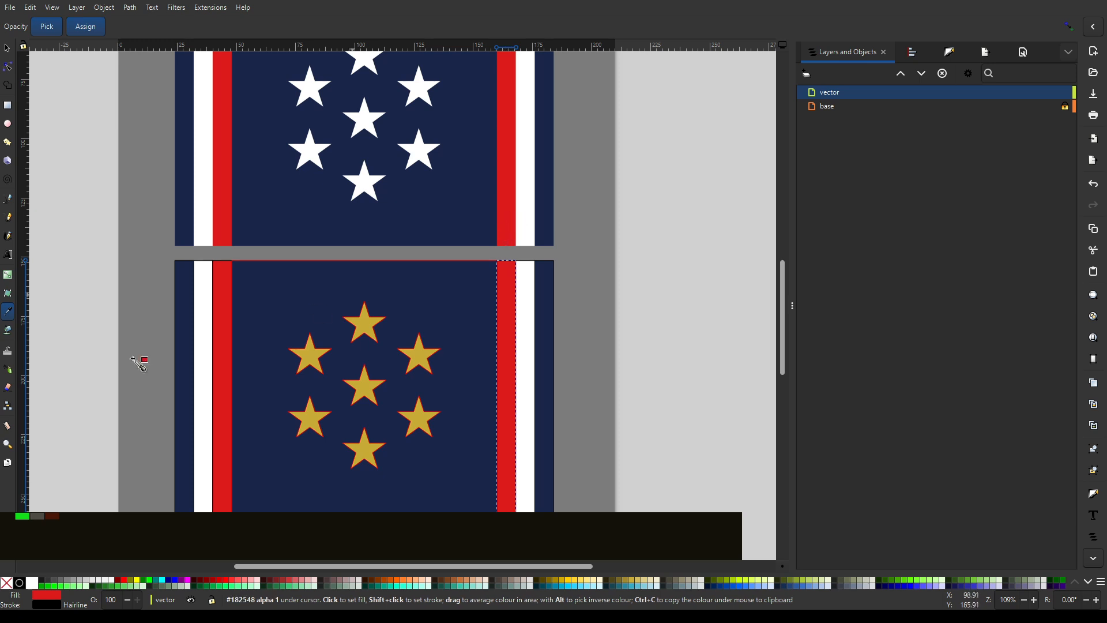
- Fill all seven gold stars of the traced flag with white and clear the selection
{"action": "left_click", "coordinate": [8, 51]}
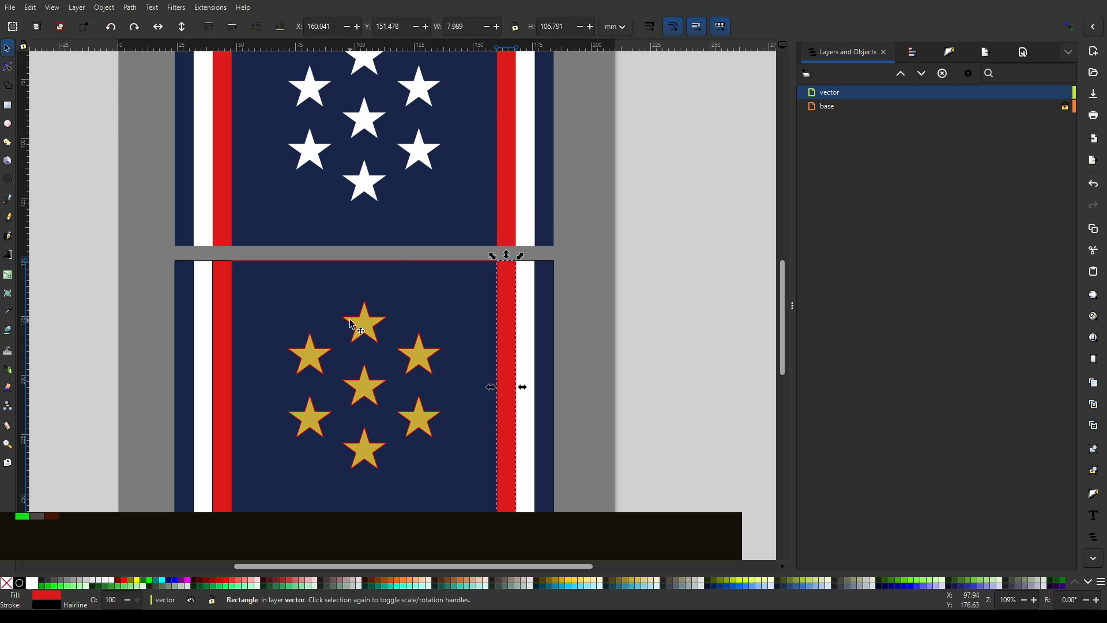
{"action": "left_click_drag", "start_coordinate": [476, 510], "coordinate": [266, 278]}
{"action": "left_click", "coordinate": [32, 582]}
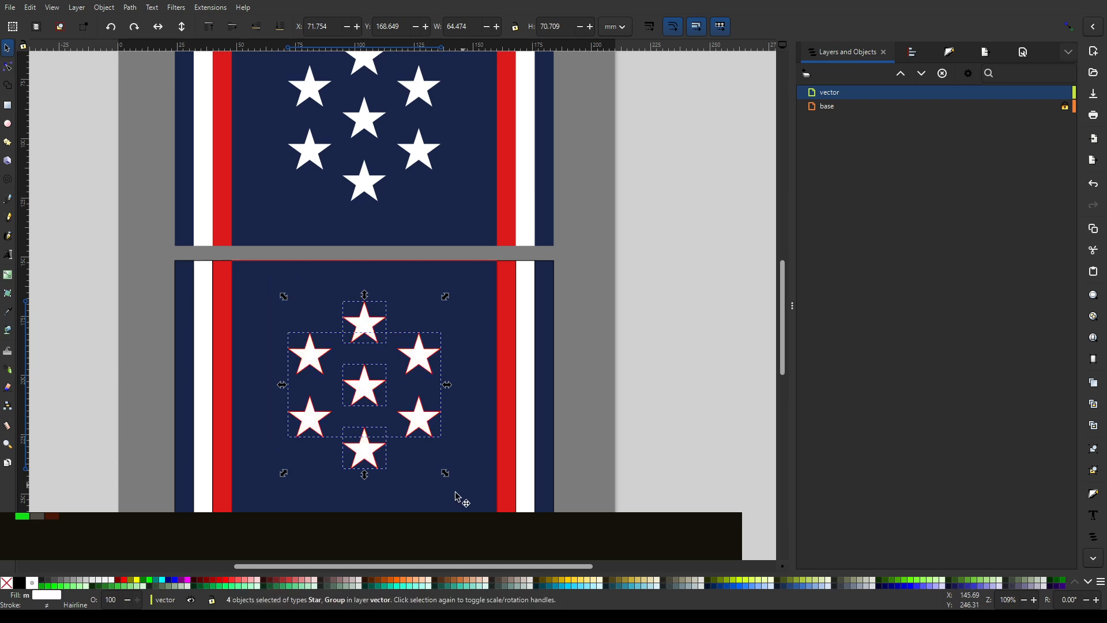
{"action": "key", "text": "Escape"}
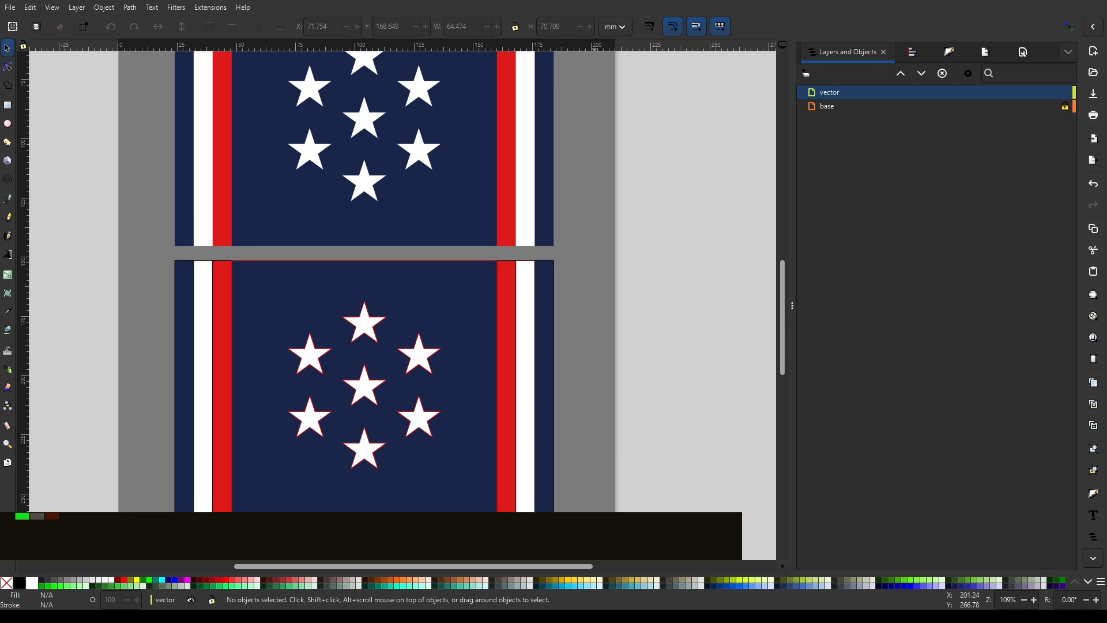
- Remove the strokes from all the stripes, the panel and the stars of the traced flag, and clear the selection
{"action": "scroll", "coordinate": [606, 363], "scroll_direction": "down", "scroll_amount": 2}
{"action": "scroll", "coordinate": [616, 388], "scroll_direction": "up", "scroll_amount": 3}
{"action": "scroll", "coordinate": [606, 417], "scroll_direction": "down", "scroll_amount": 1}
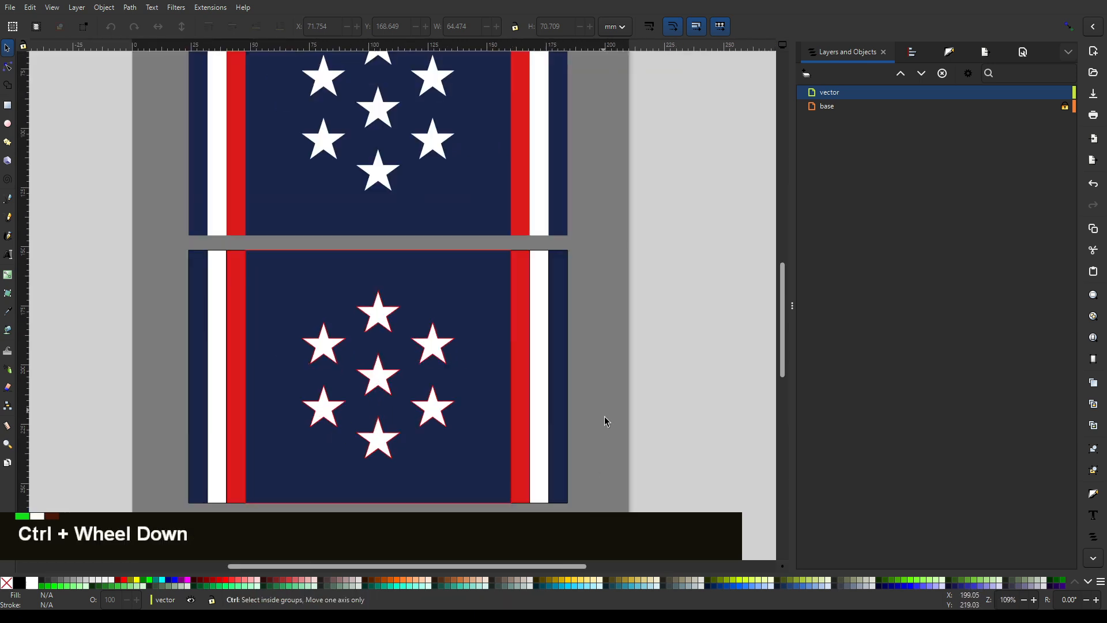
{"action": "middle_click", "coordinate": [638, 335]}
{"action": "scroll", "coordinate": [687, 339], "scroll_direction": "down", "scroll_amount": 1}
{"action": "left_click_drag", "start_coordinate": [671, 534], "coordinate": [223, 248]}
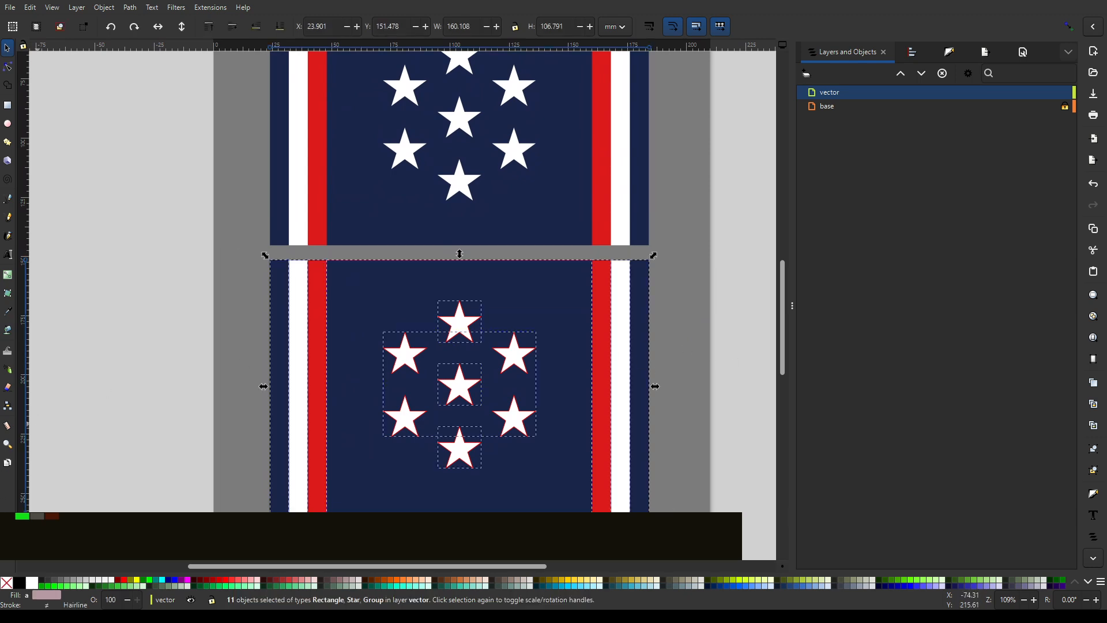
{"action": "key", "text": "shift"}
{"action": "left_click", "coordinate": [7, 583], "text": "shift"}
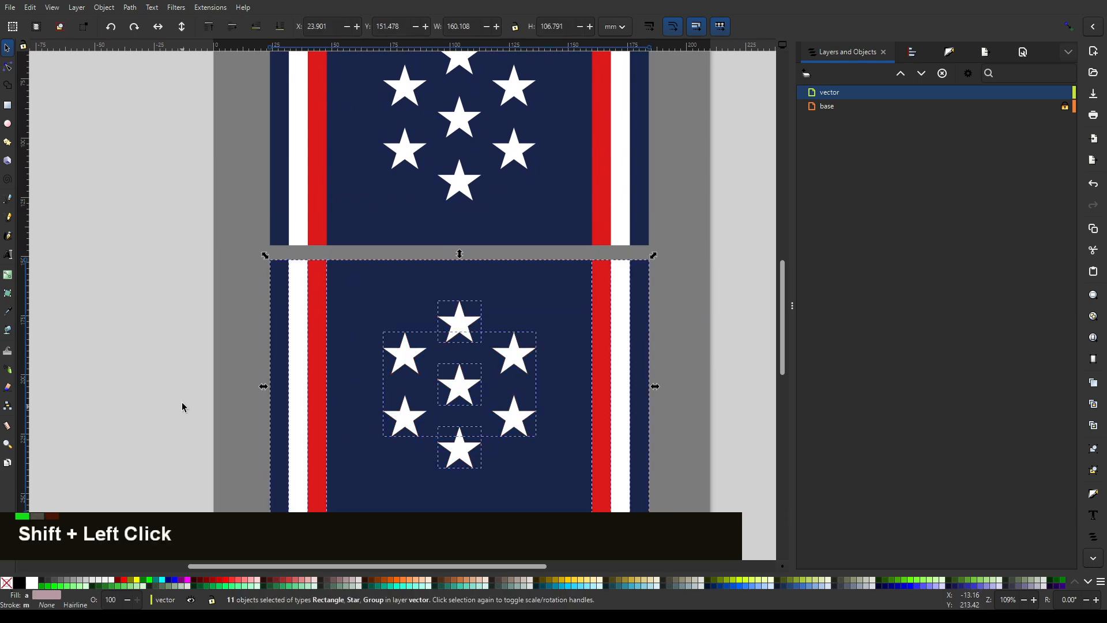
{"action": "left_click", "coordinate": [240, 331]}
{"action": "scroll", "coordinate": [641, 270], "scroll_direction": "down", "scroll_amount": 3, "text": "ctrl"}
{"action": "scroll", "coordinate": [678, 273], "scroll_direction": "up", "scroll_amount": 1, "text": "ctrl"}
{"action": "middle_click", "coordinate": [656, 165]}
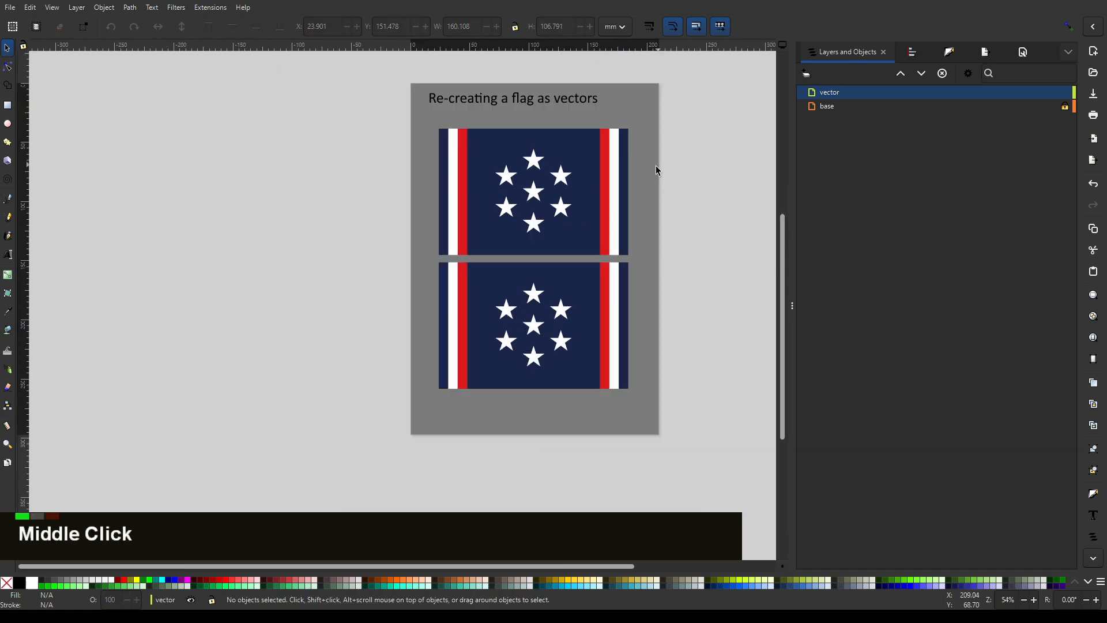
{"action": "scroll", "coordinate": [664, 234], "scroll_direction": "down", "scroll_amount": 2}
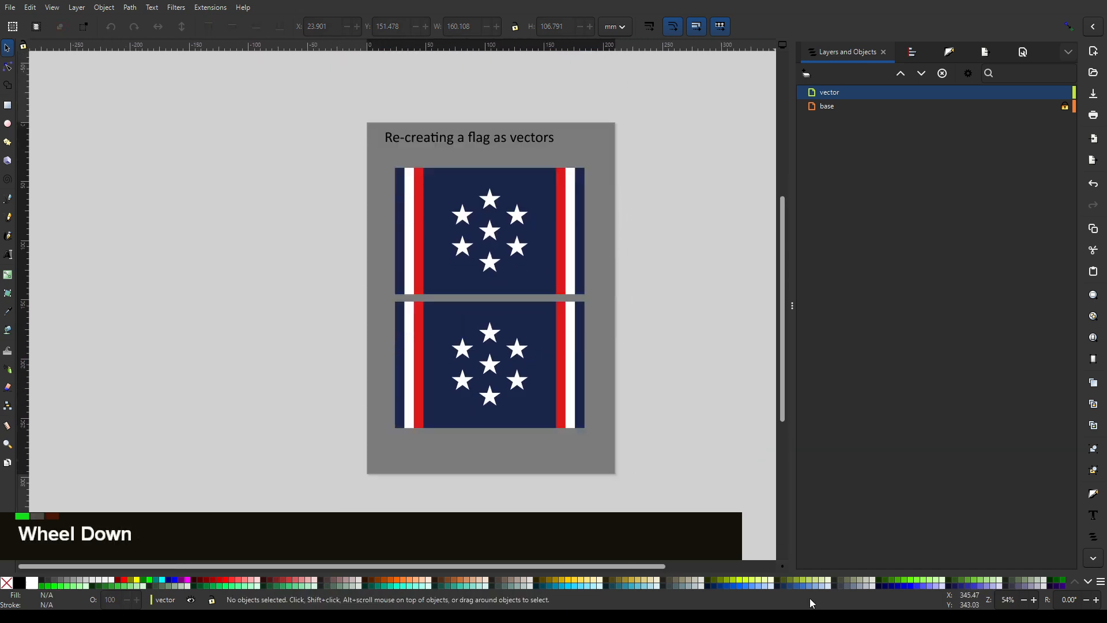